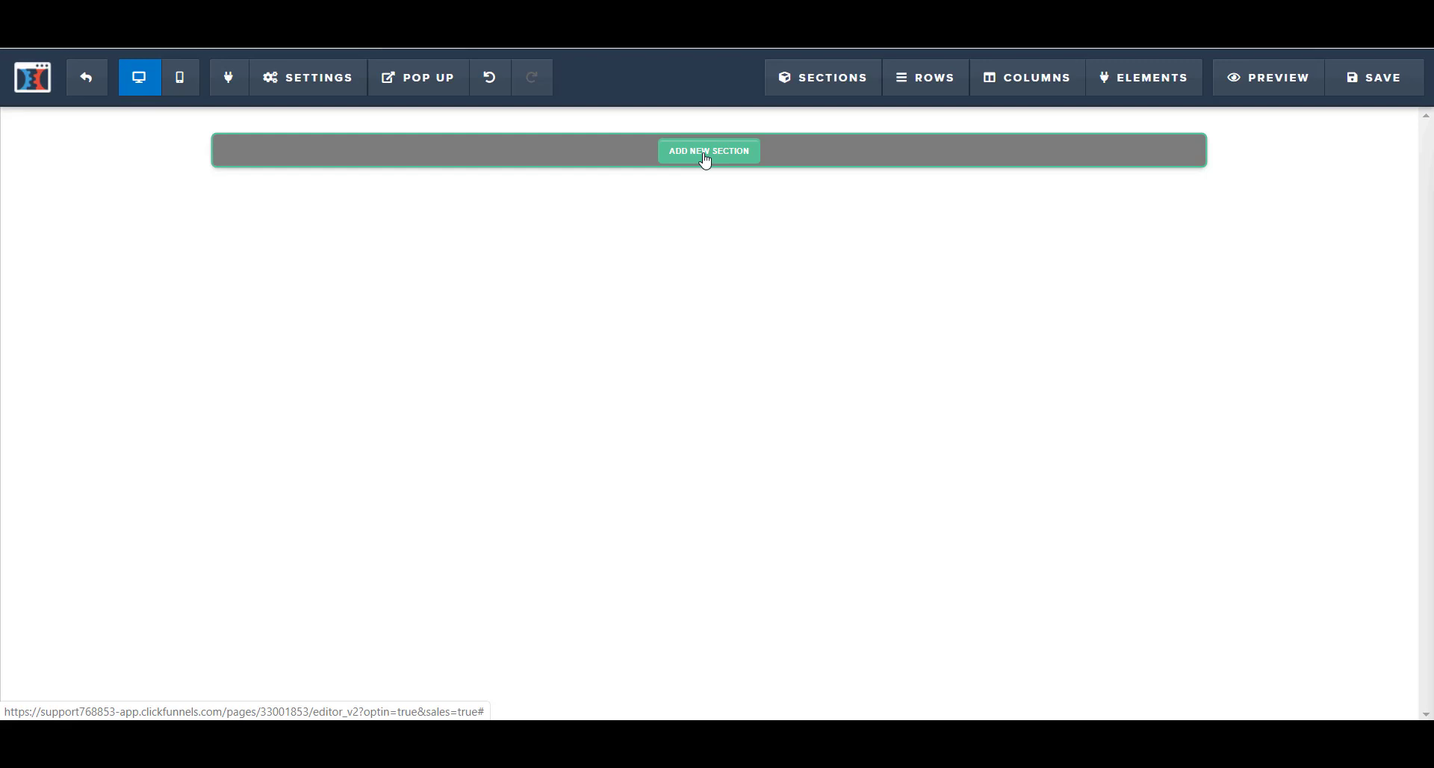
# Add the ready-made action section with a video and the "Grab My Amazing Free Report" form on a laptop background.
pyautogui.click(706, 152)
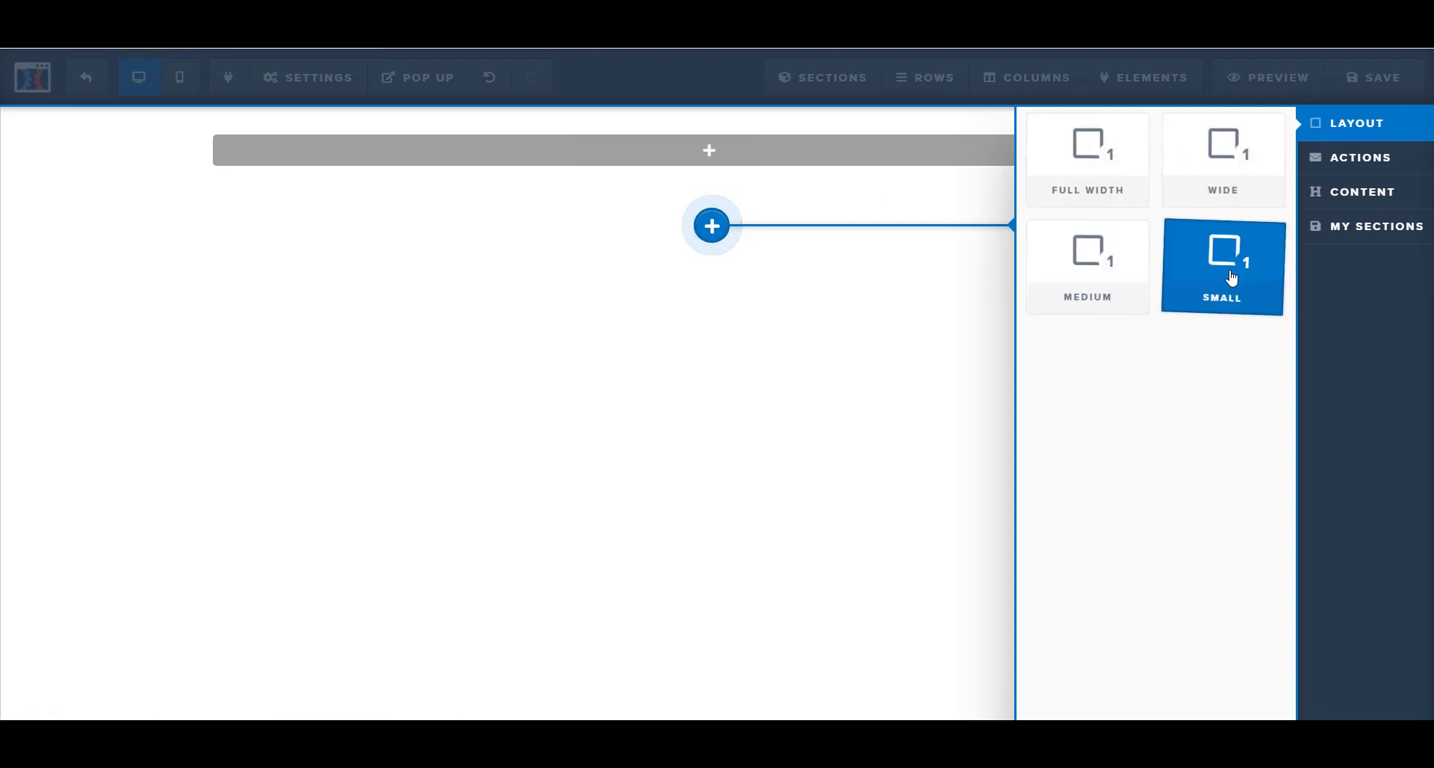
pyautogui.click(1342, 168)
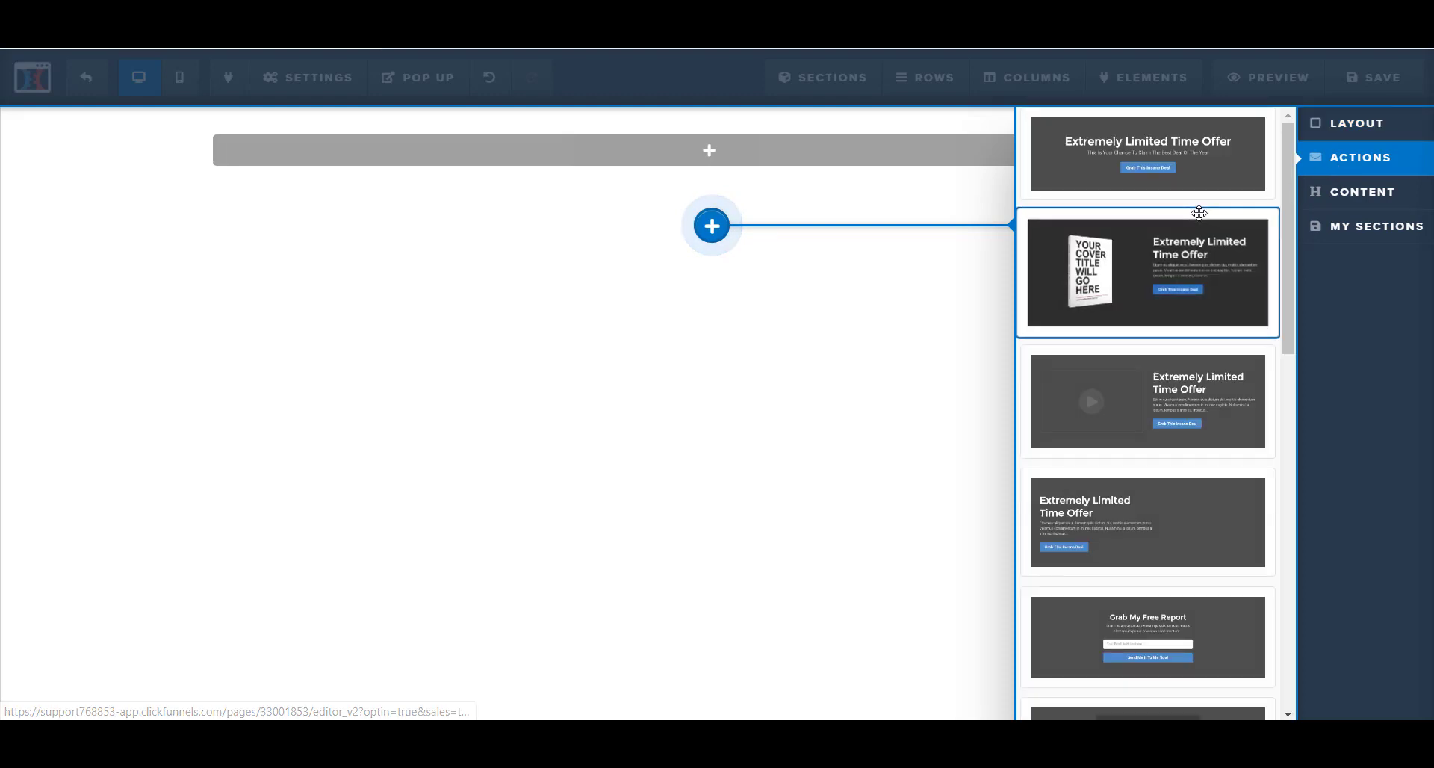
pyautogui.scroll(-15, 1199, 213)
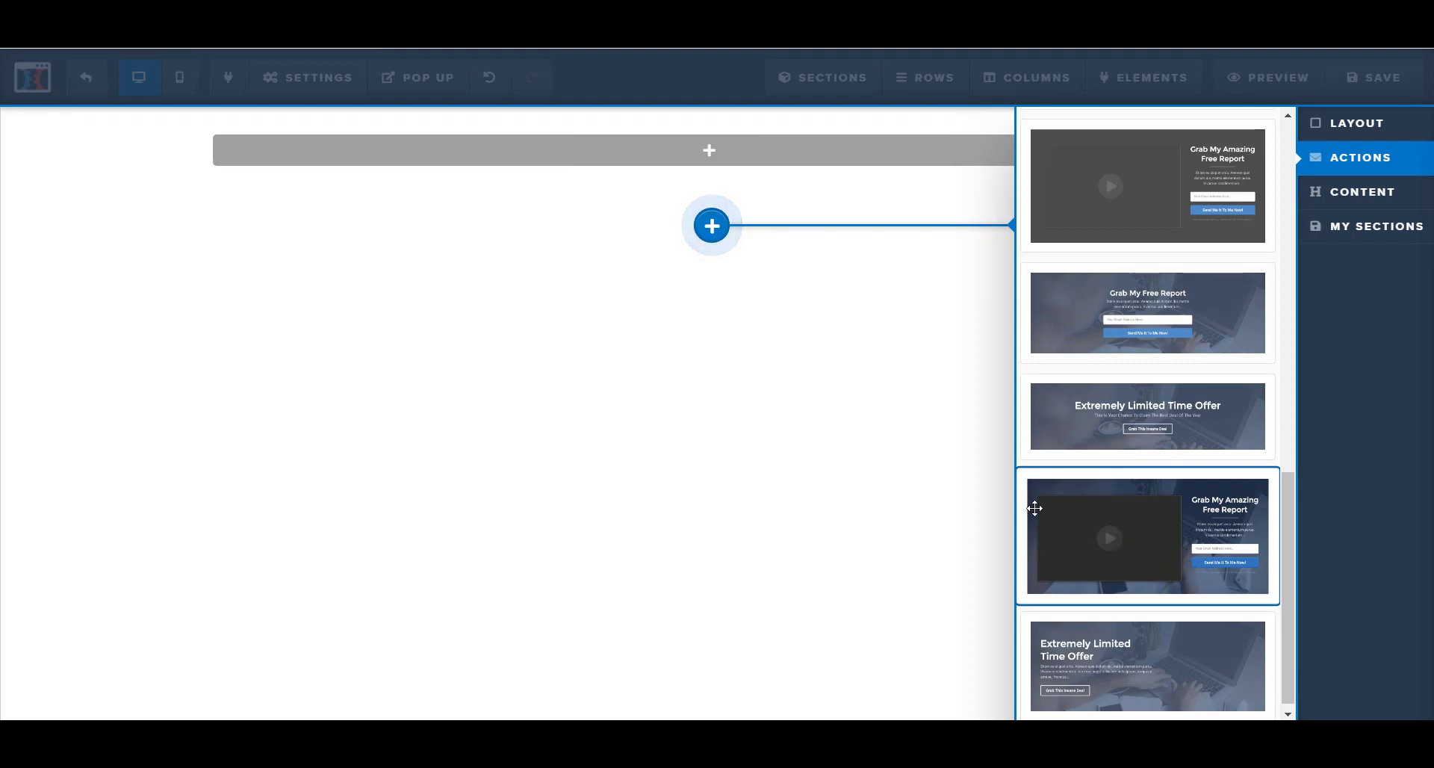
pyautogui.moveTo(1035, 508); pyautogui.dragTo(622, 279)
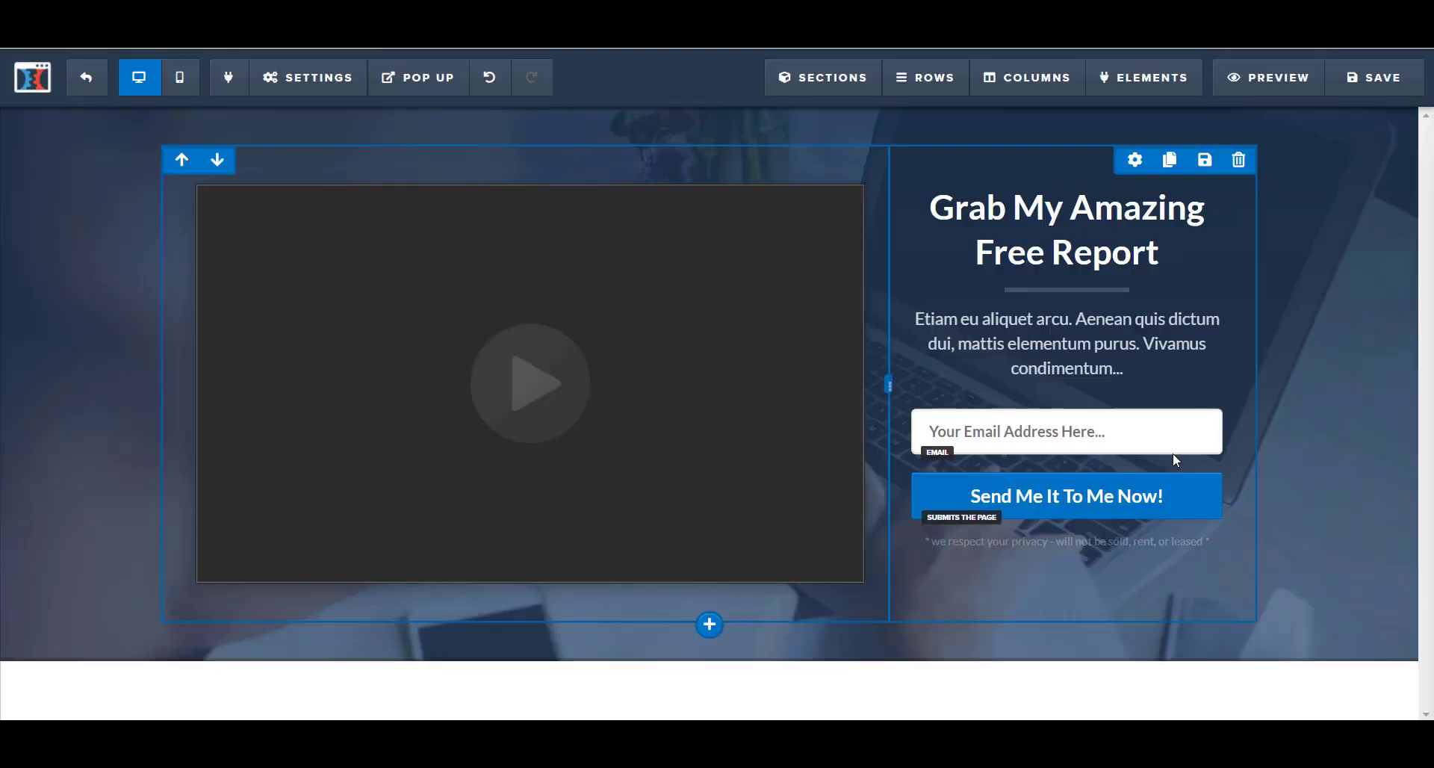
# Insert the three-image content section (Easy to Use, Analytics, Online Tracking) below the video opt-in section.
pyautogui.click(709, 661)
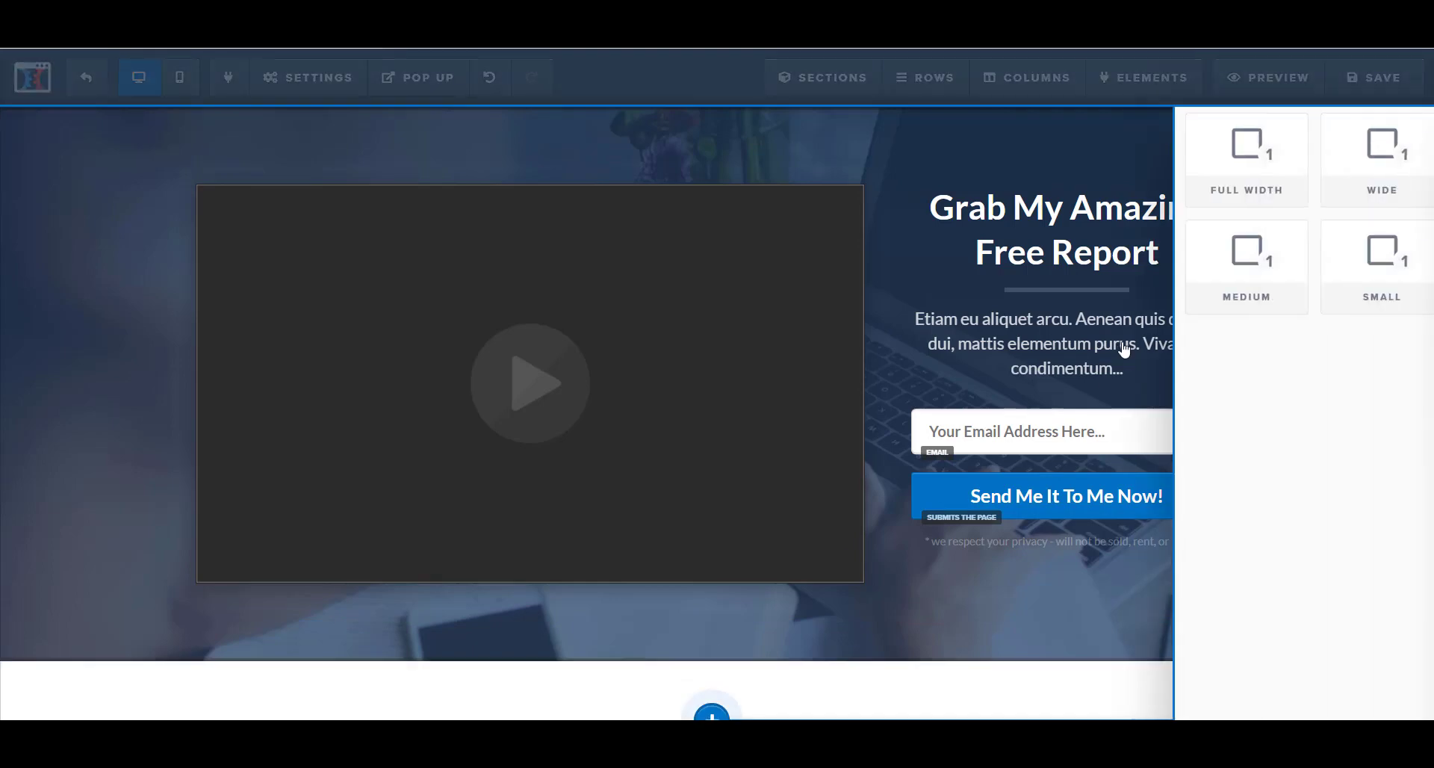
pyautogui.click(1377, 192)
pyautogui.scroll(-5, 1159, 381)
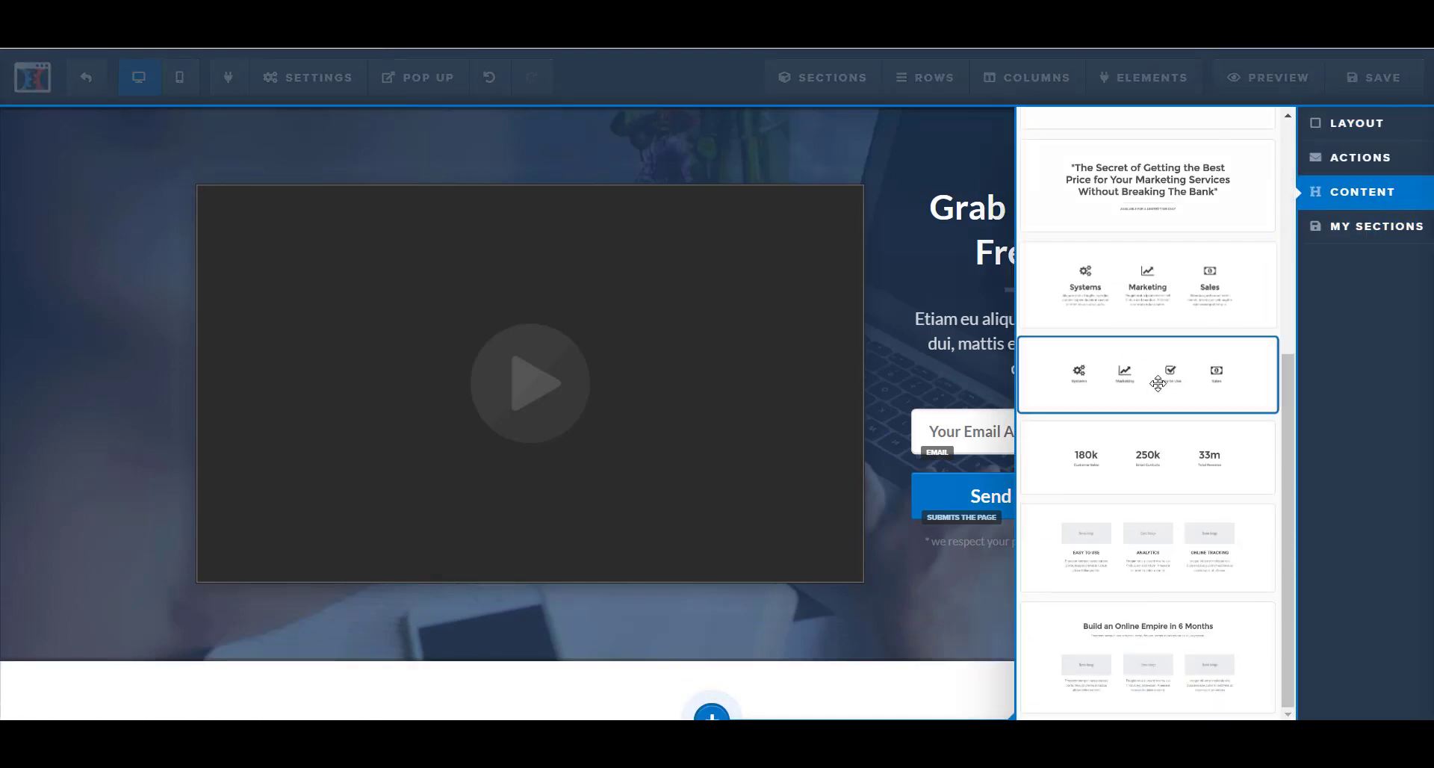
pyautogui.moveTo(1165, 559); pyautogui.dragTo(966, 548)
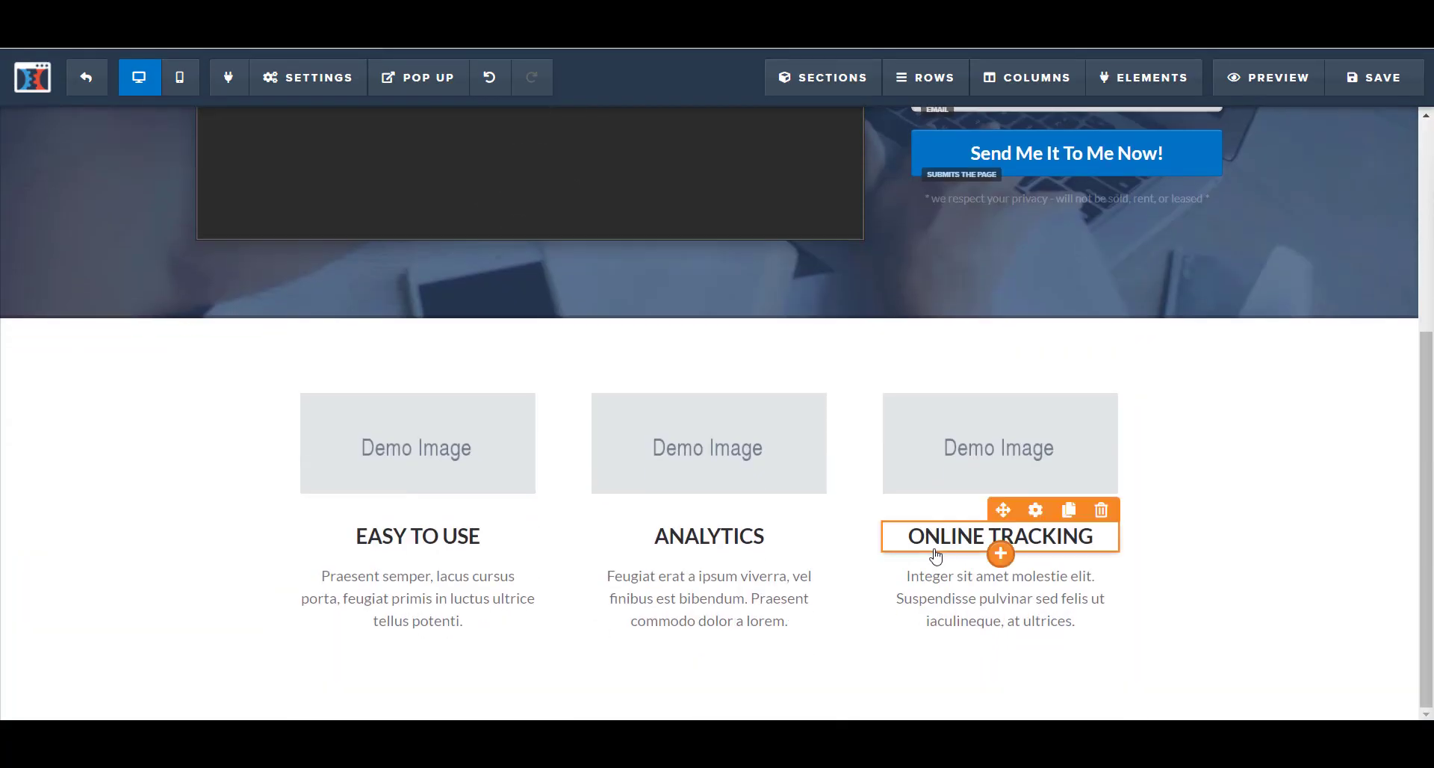
# Insert the saved section Header-Home Funnel below the three-image content section.
pyautogui.click(709, 667)
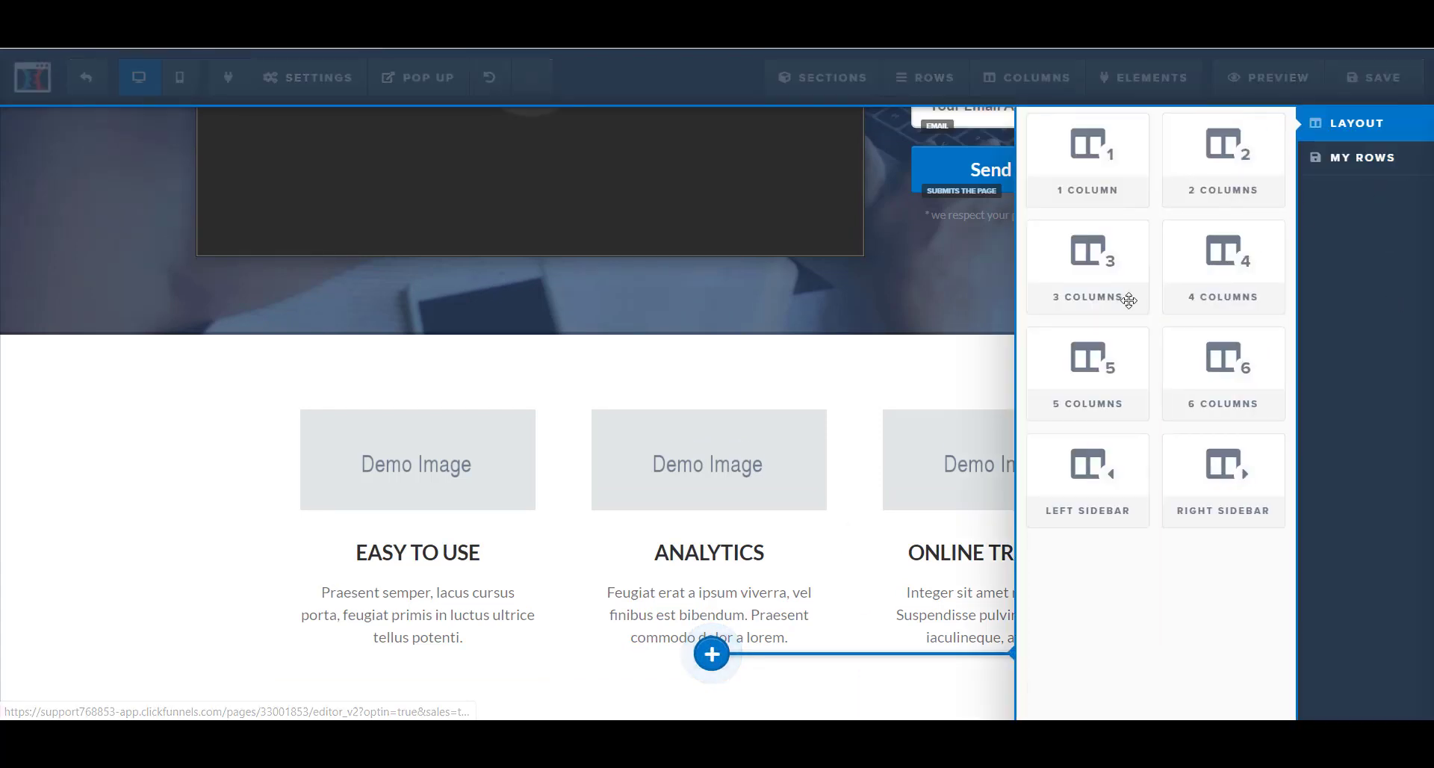
pyautogui.click(787, 682)
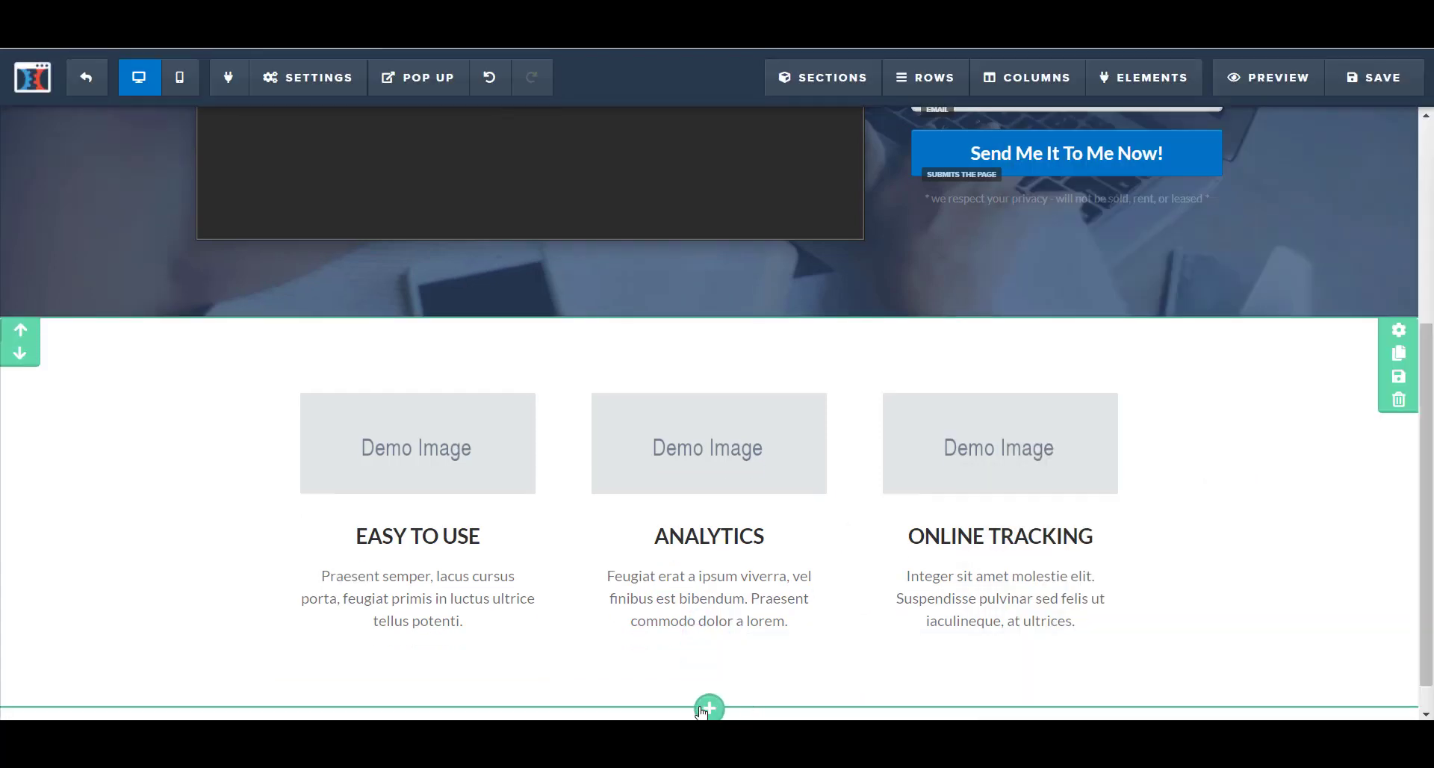
pyautogui.click(1222, 337)
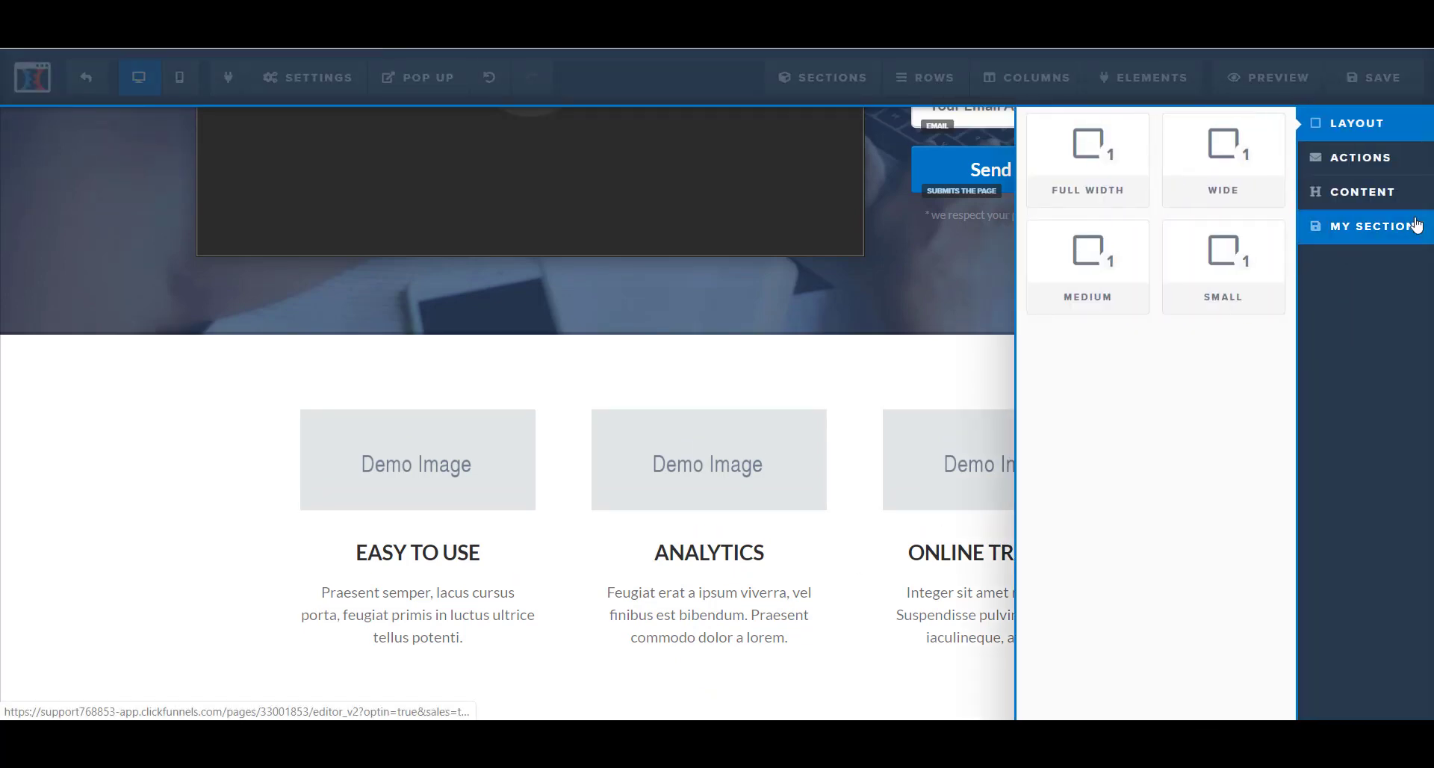
pyautogui.click(1395, 226)
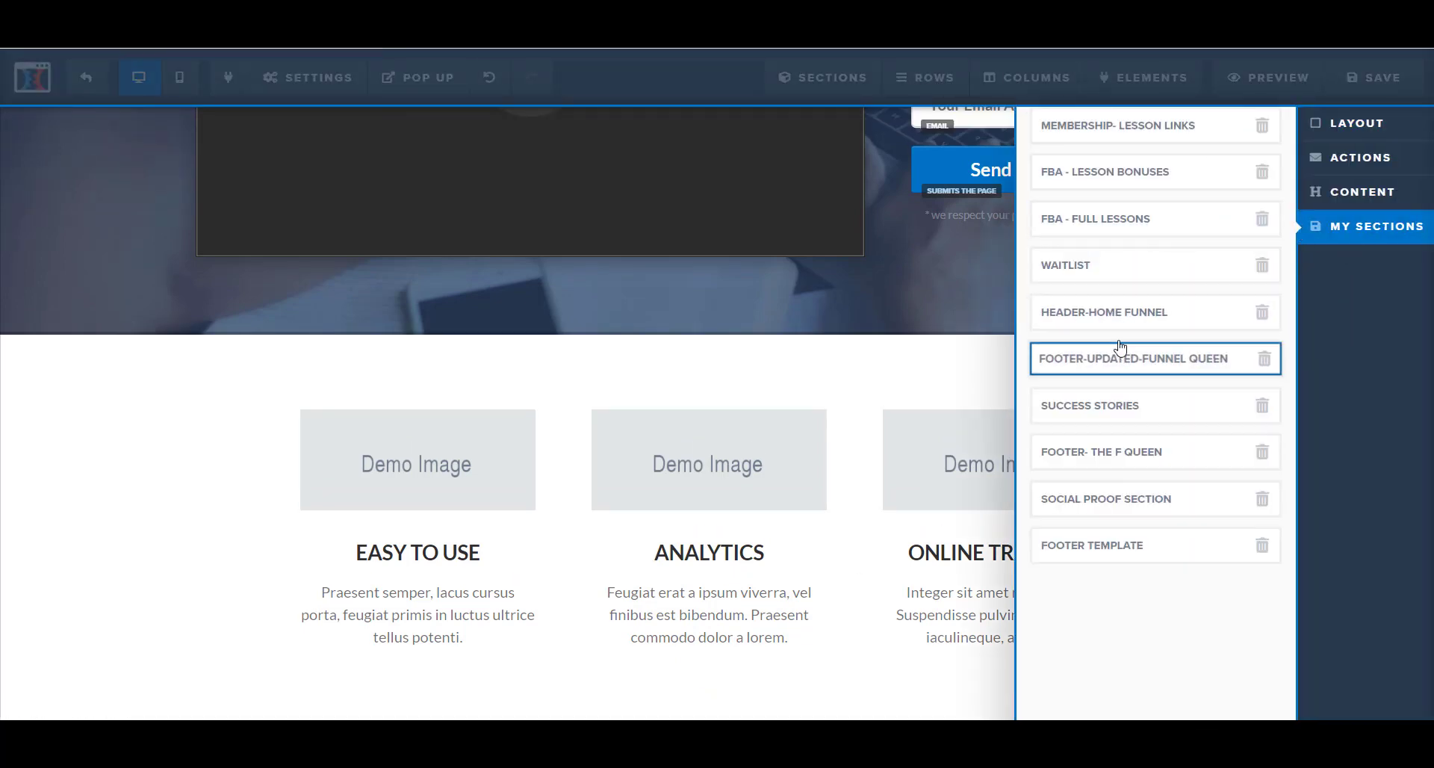
pyautogui.click(1117, 313)
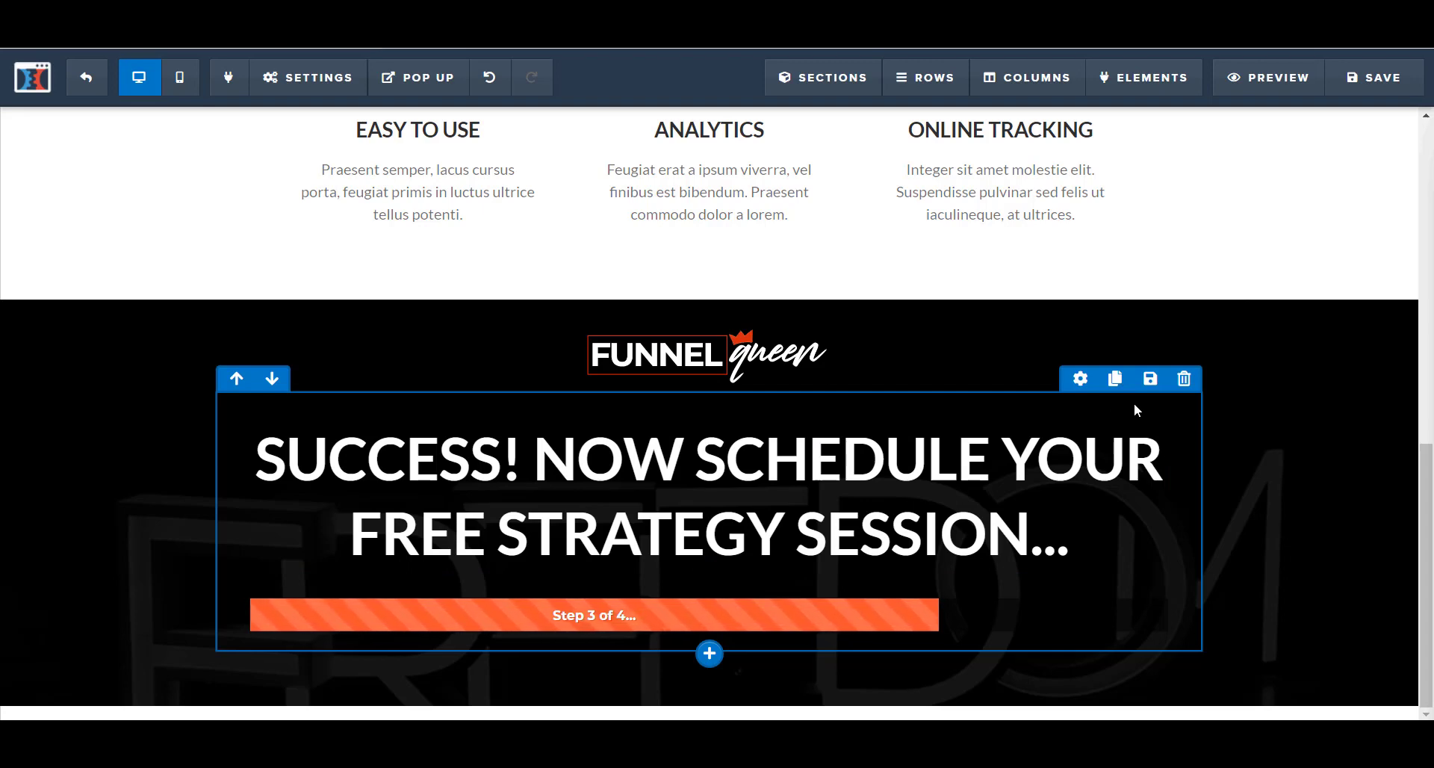
# View the header section's Save as Template form, leave it without saving, and look over the saved sections.
pyautogui.click(1387, 368)
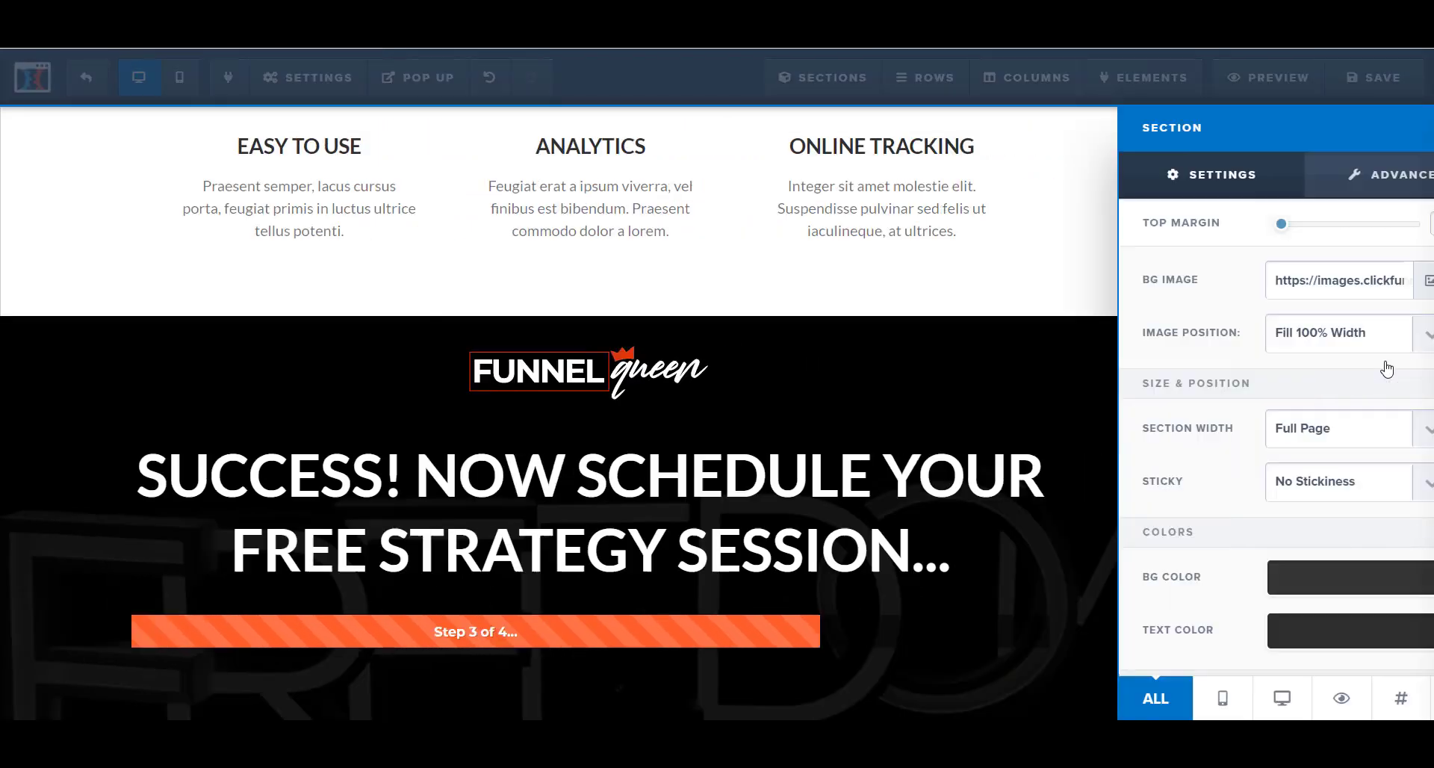
pyautogui.doubleClick(1154, 375)
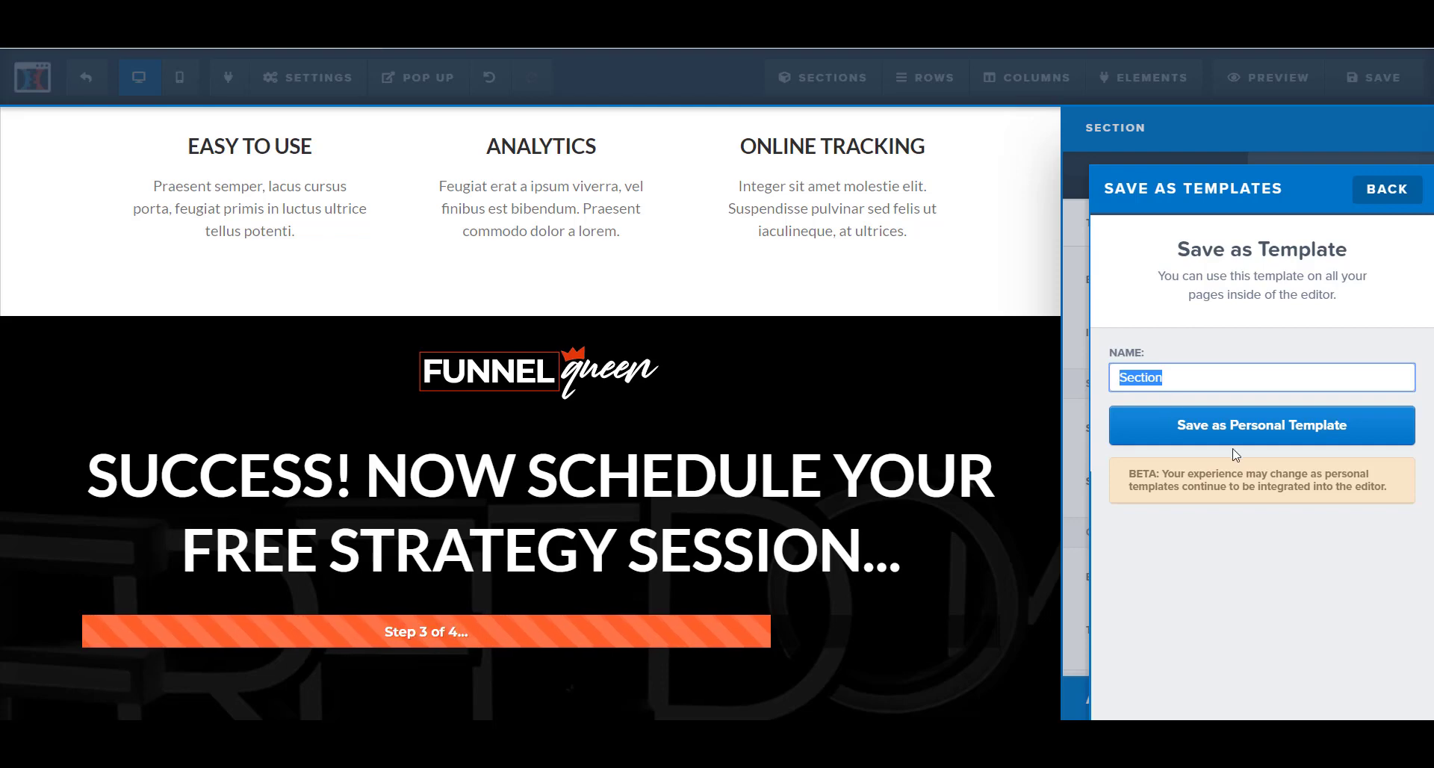
pyautogui.click(896, 416)
pyautogui.click(501, 446)
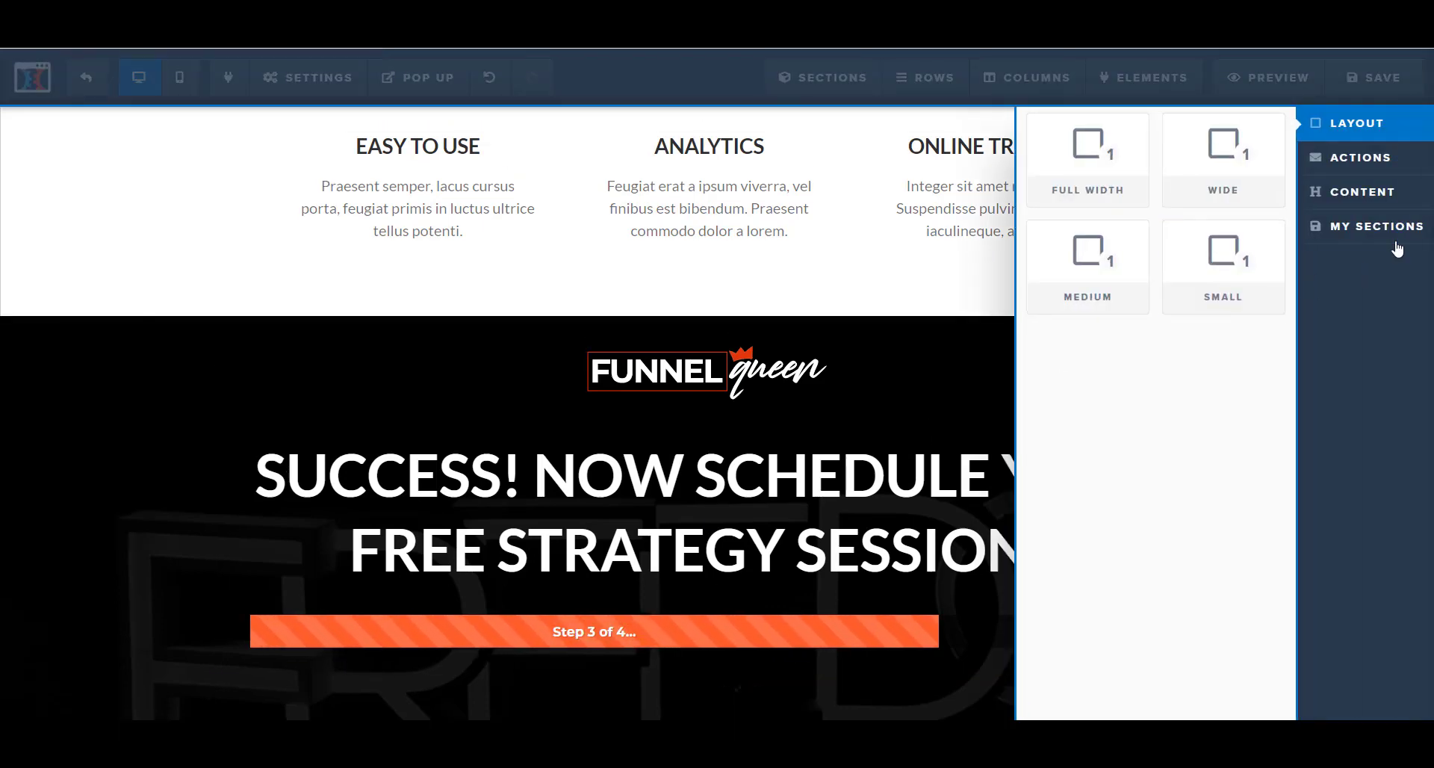
pyautogui.click(1381, 227)
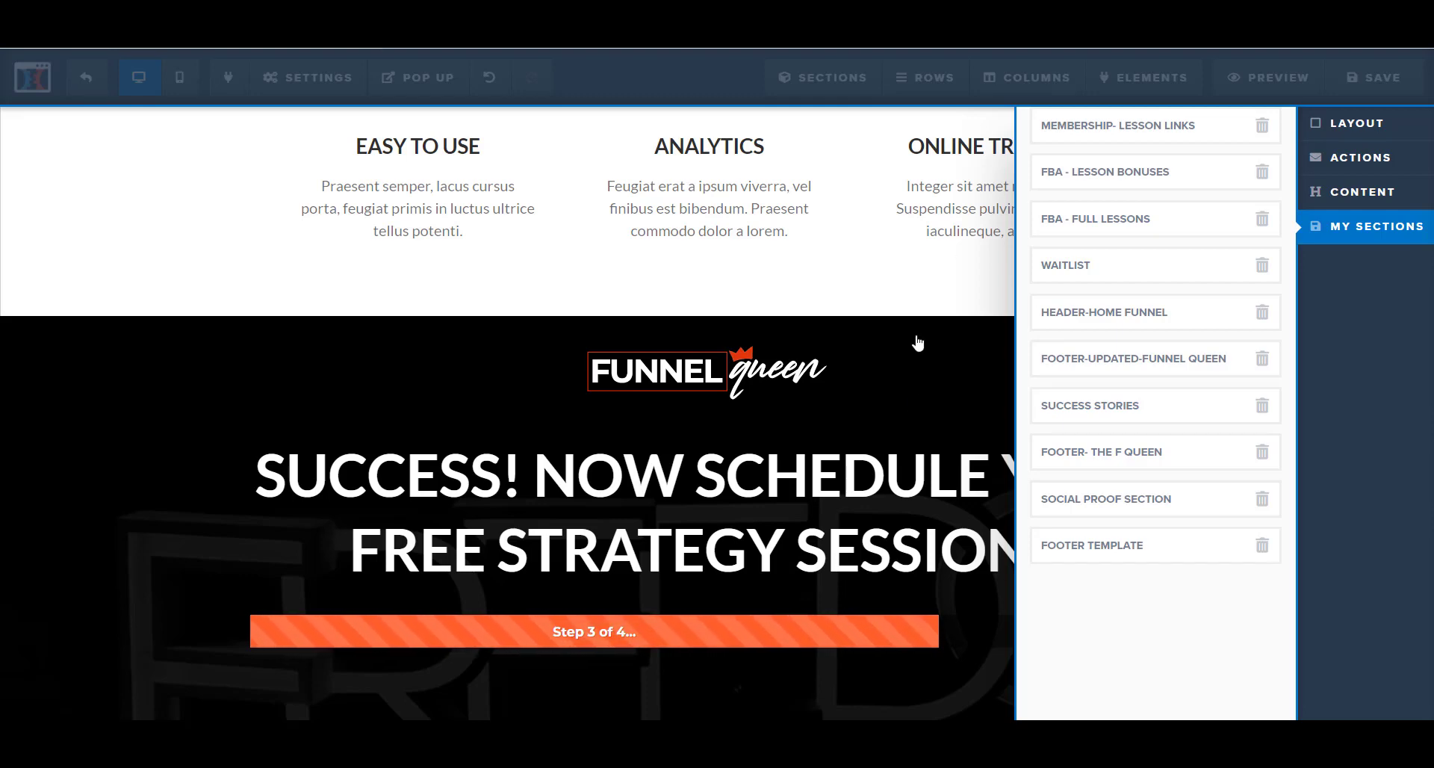
pyautogui.click(954, 308)
# Delete the header, three-image content and video opt-in sections from the page.
pyautogui.click(1406, 379)
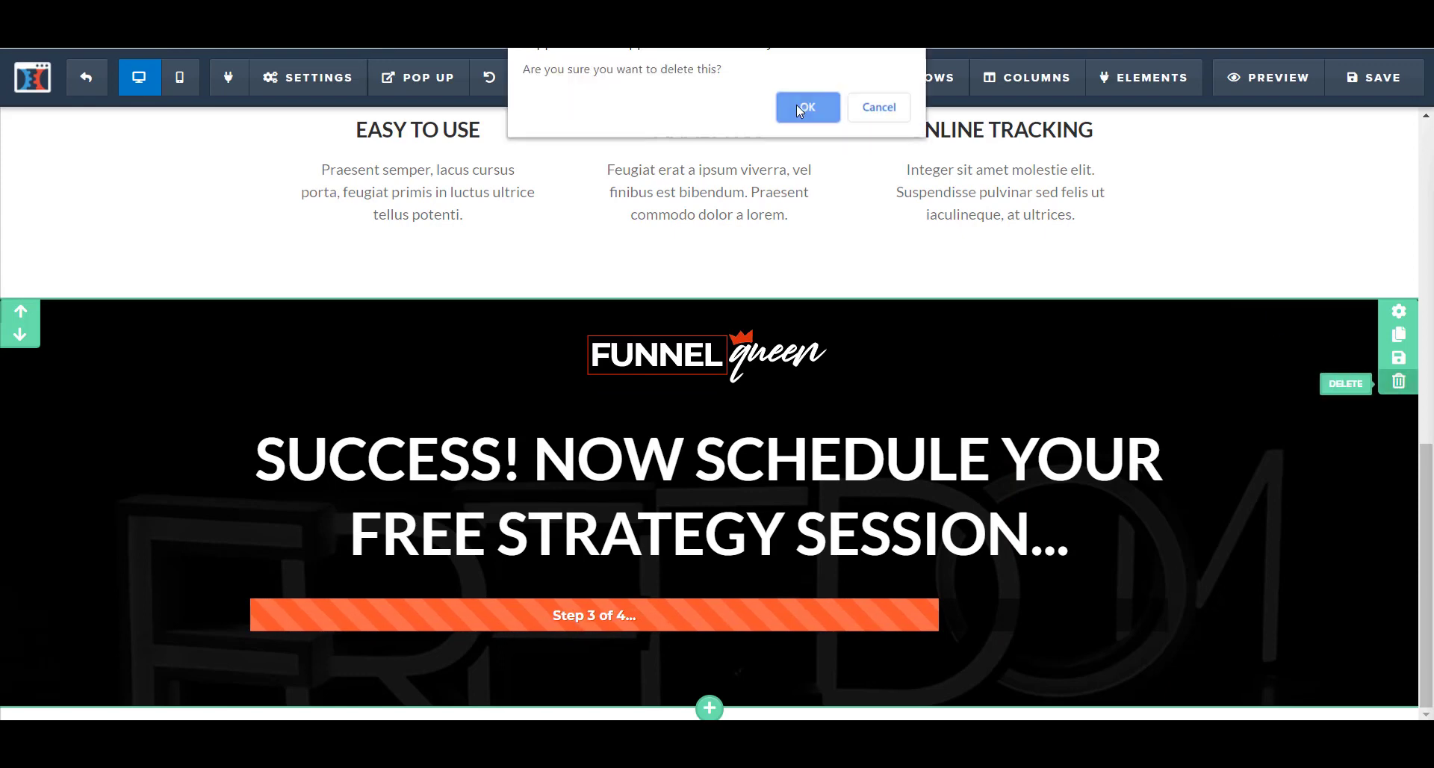
pyautogui.click(801, 105)
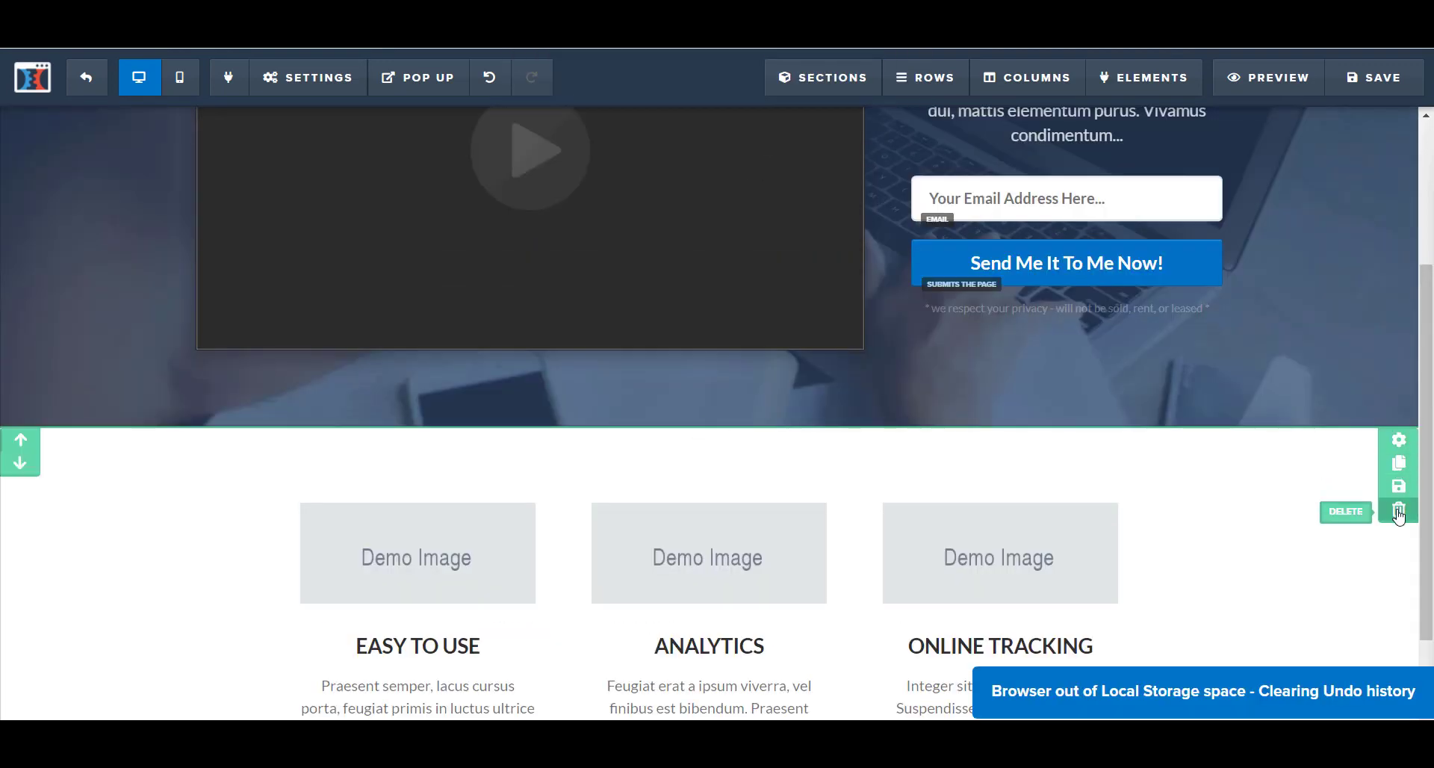
pyautogui.click(1399, 509)
pyautogui.click(878, 106)
pyautogui.scroll(3, 1382, 247)
pyautogui.click(1400, 187)
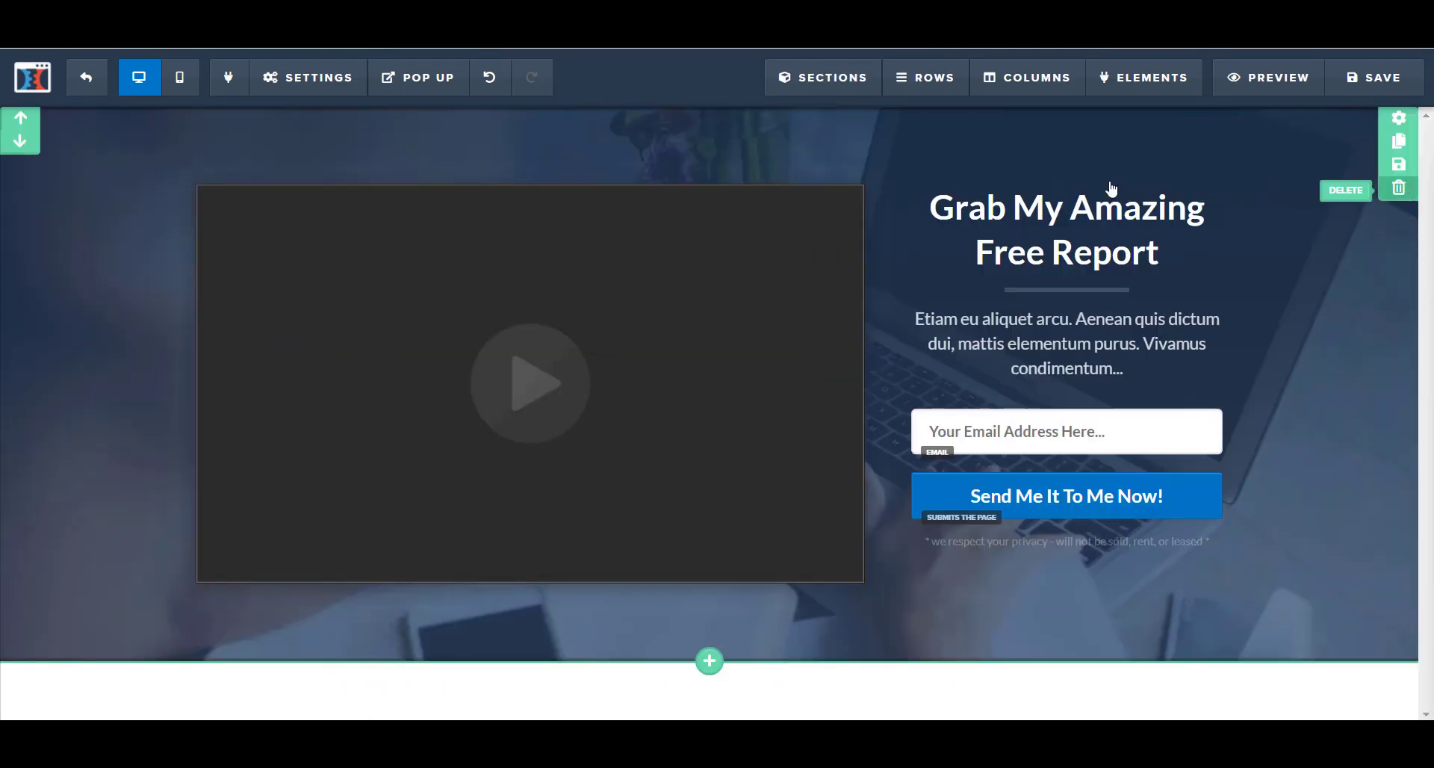
pyautogui.click(808, 107)
# Add a full-width section and use the uploaded dark red venue picture as its background image.
pyautogui.click(710, 150)
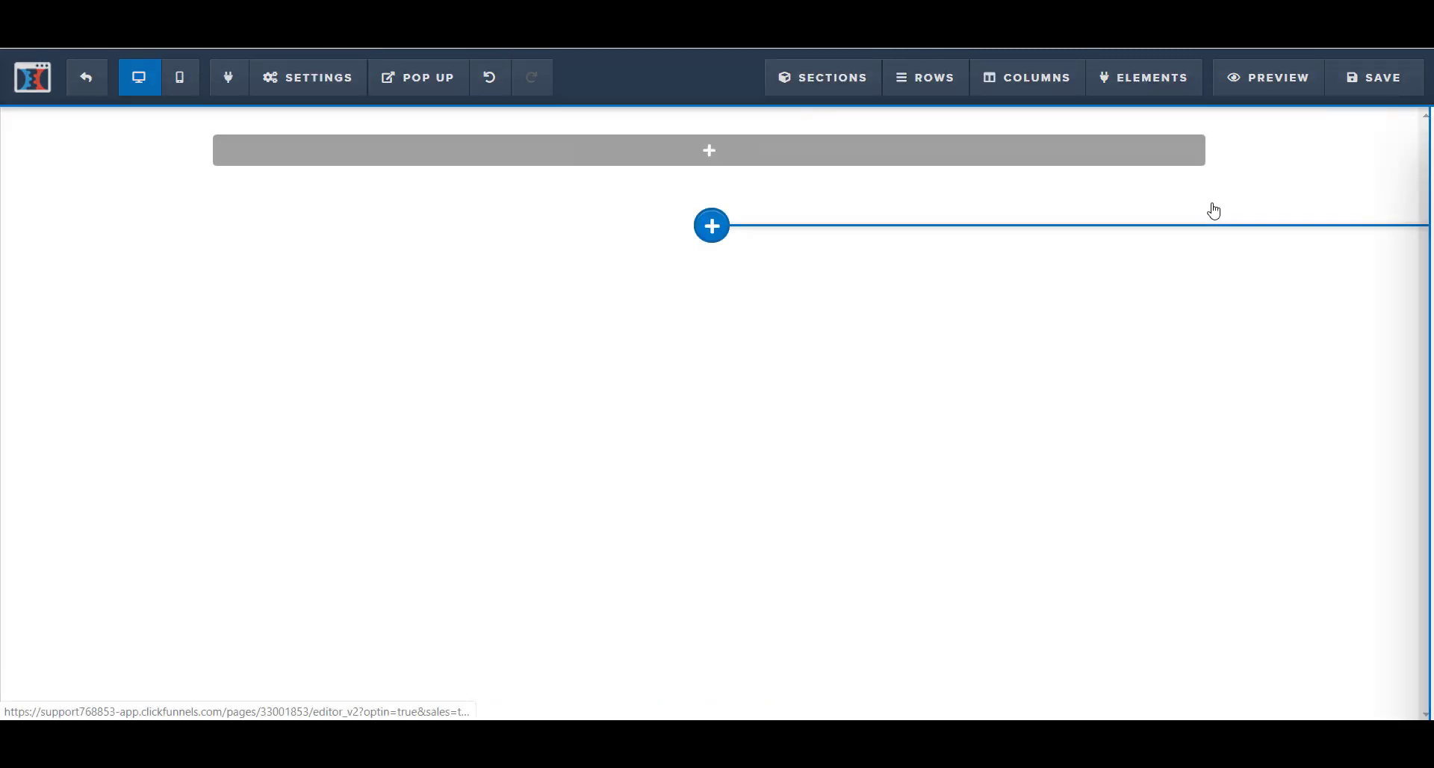
pyautogui.click(1092, 181)
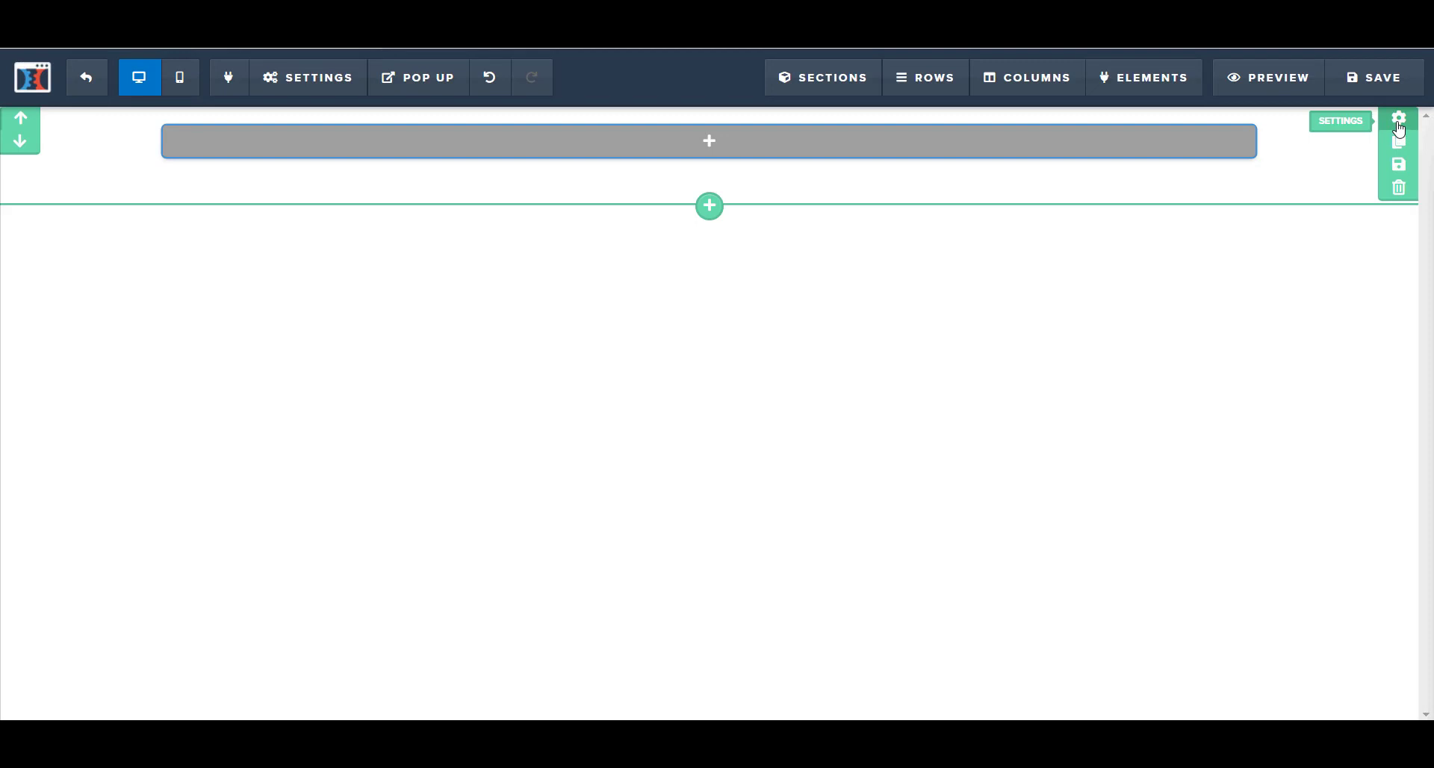
pyautogui.click(1400, 127)
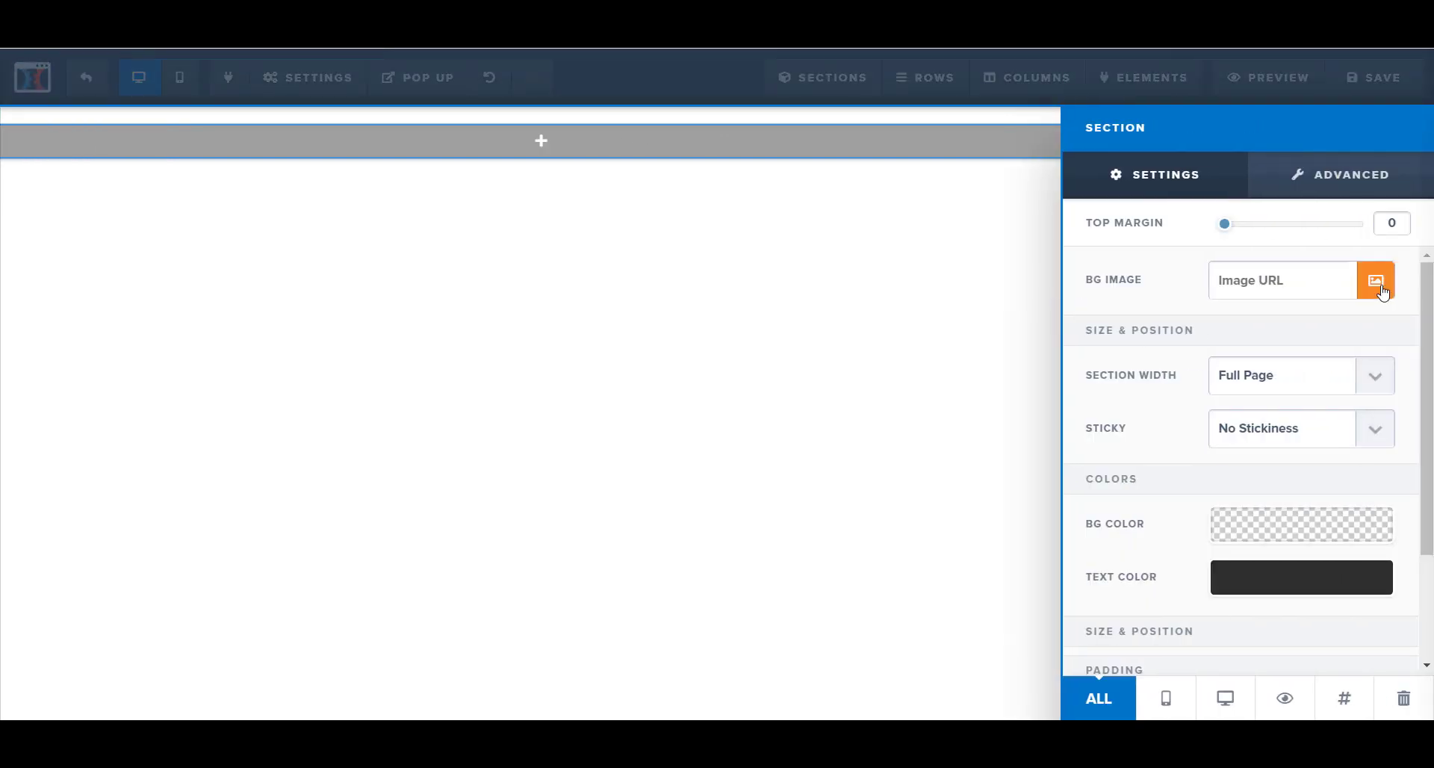
pyautogui.click(1383, 292)
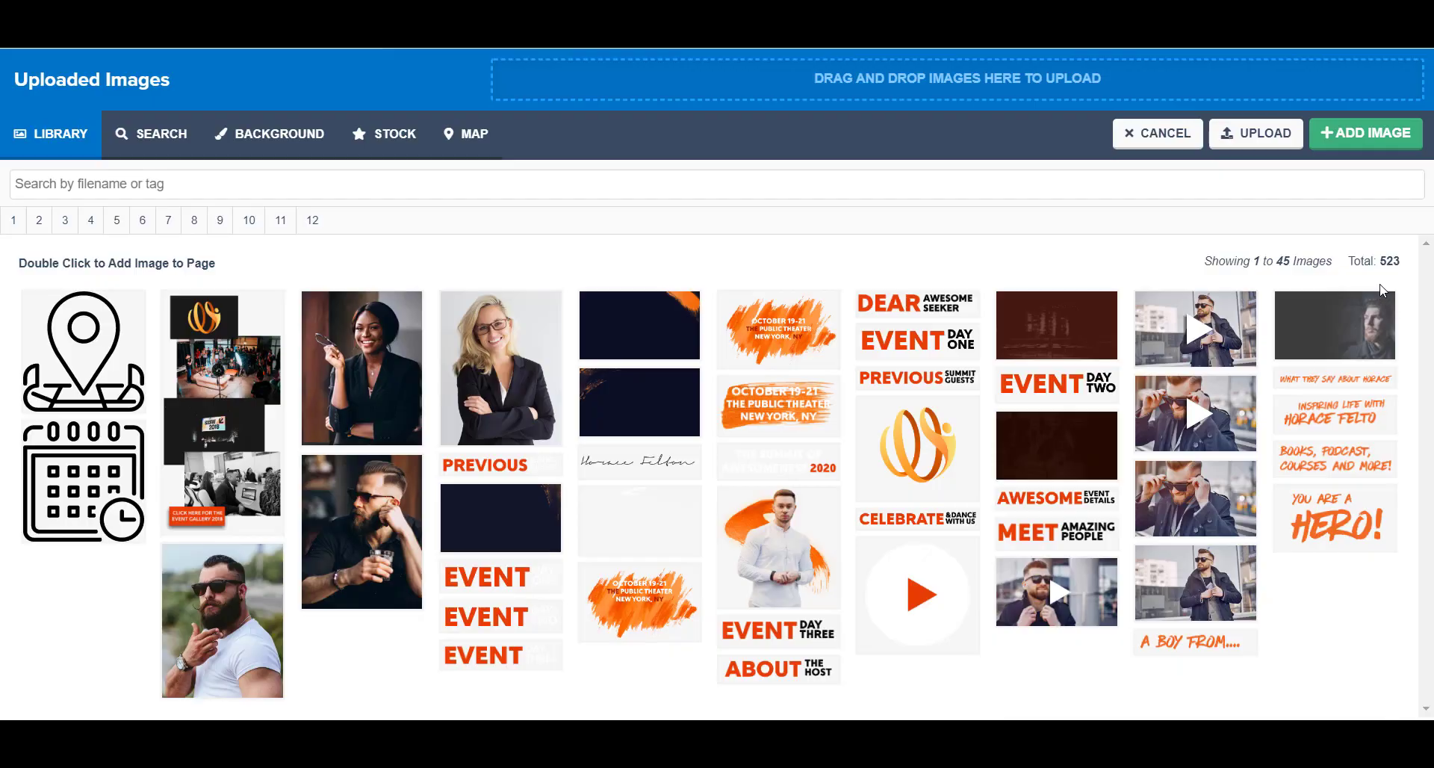
pyautogui.click(1057, 323)
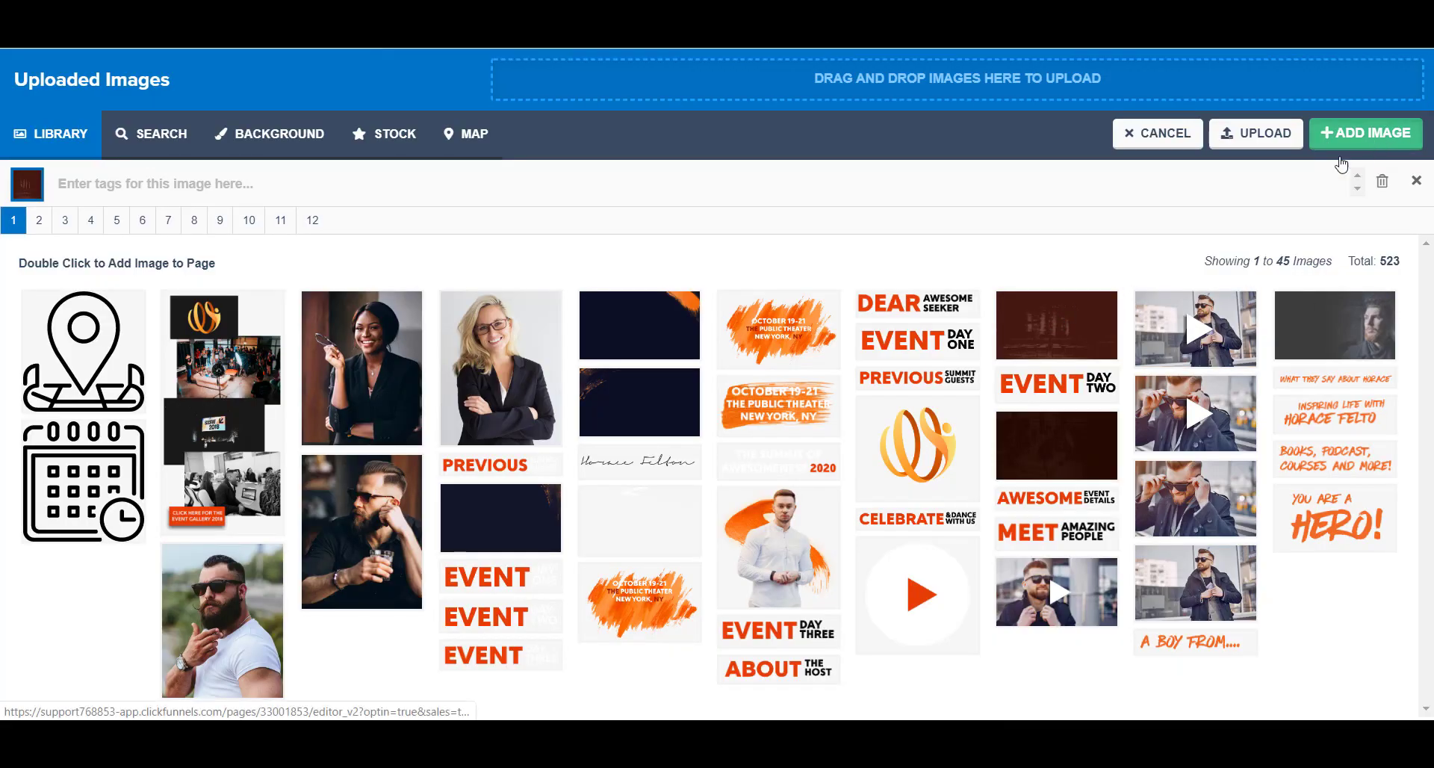
pyautogui.click(1382, 136)
pyautogui.click(1376, 281)
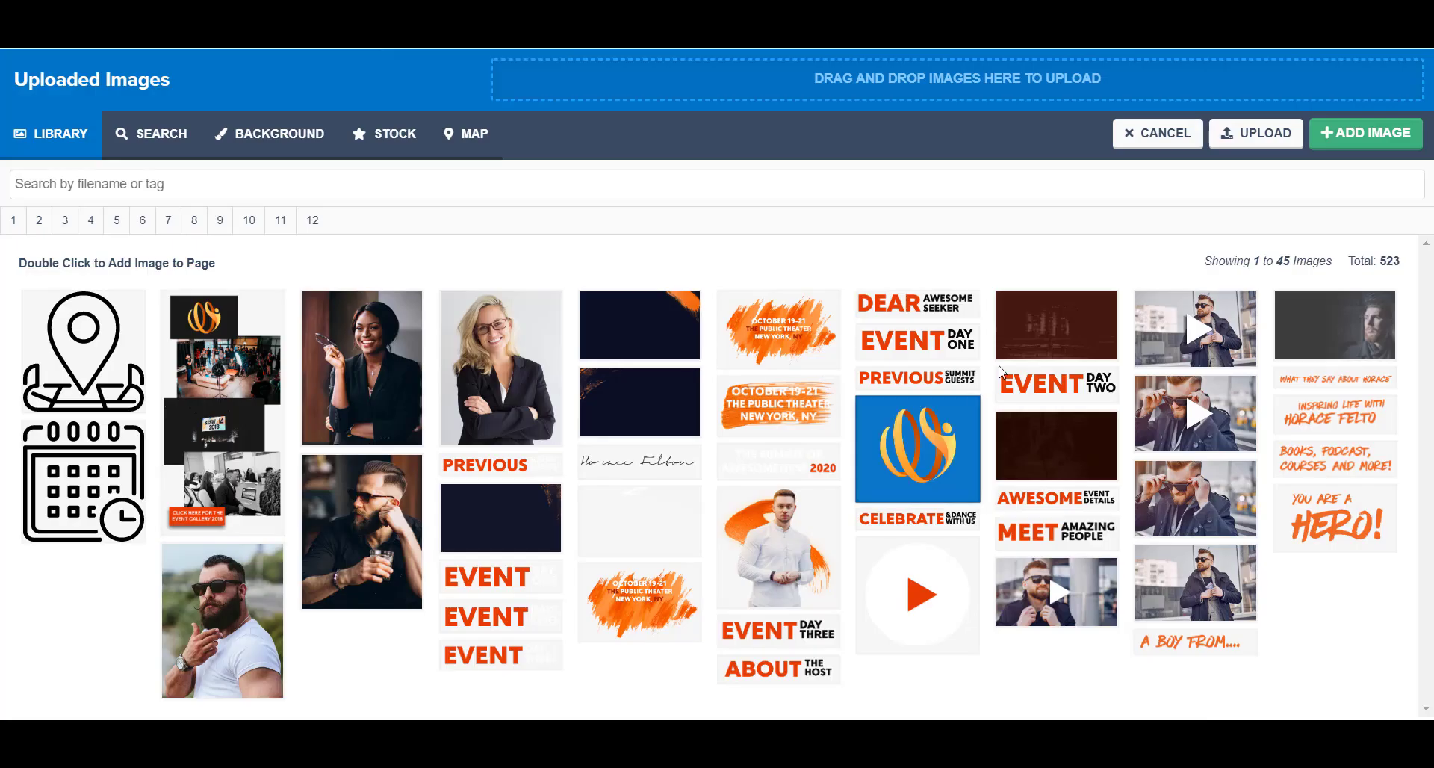
pyautogui.click(1042, 342)
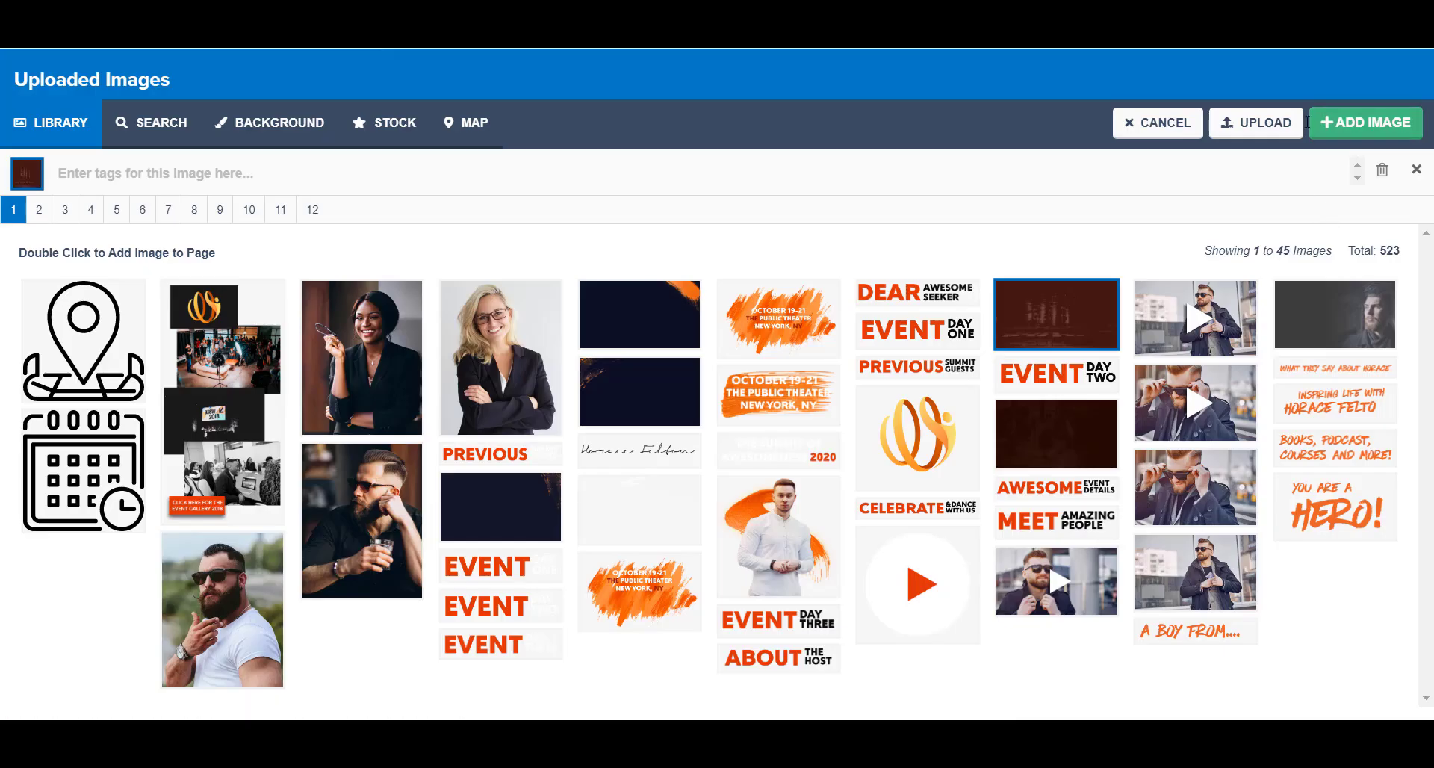
pyautogui.click(1365, 122)
# Try Fill 100% Width for the section's background image, and set its position to Full Center (Parallax).
pyautogui.click(1293, 333)
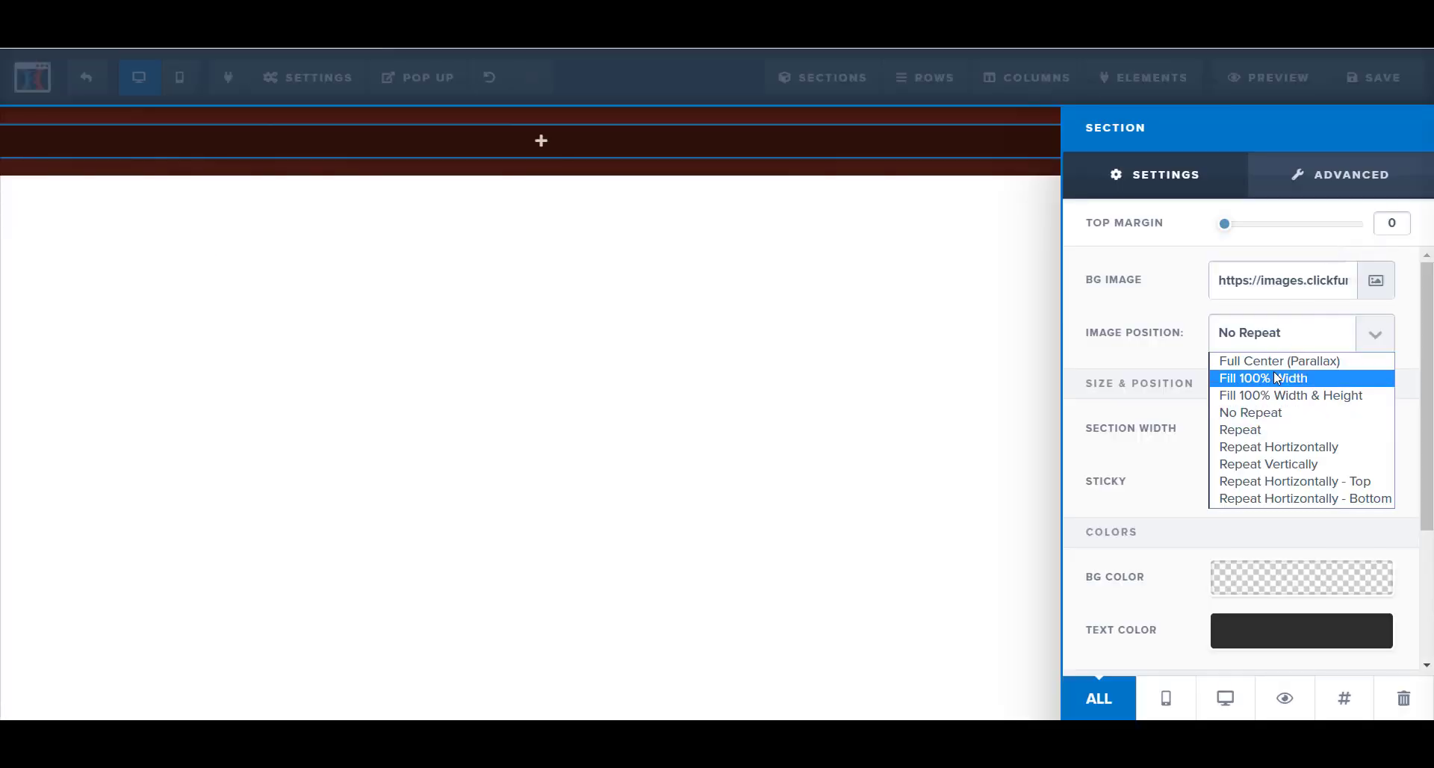
pyautogui.click(1279, 378)
pyautogui.click(1300, 342)
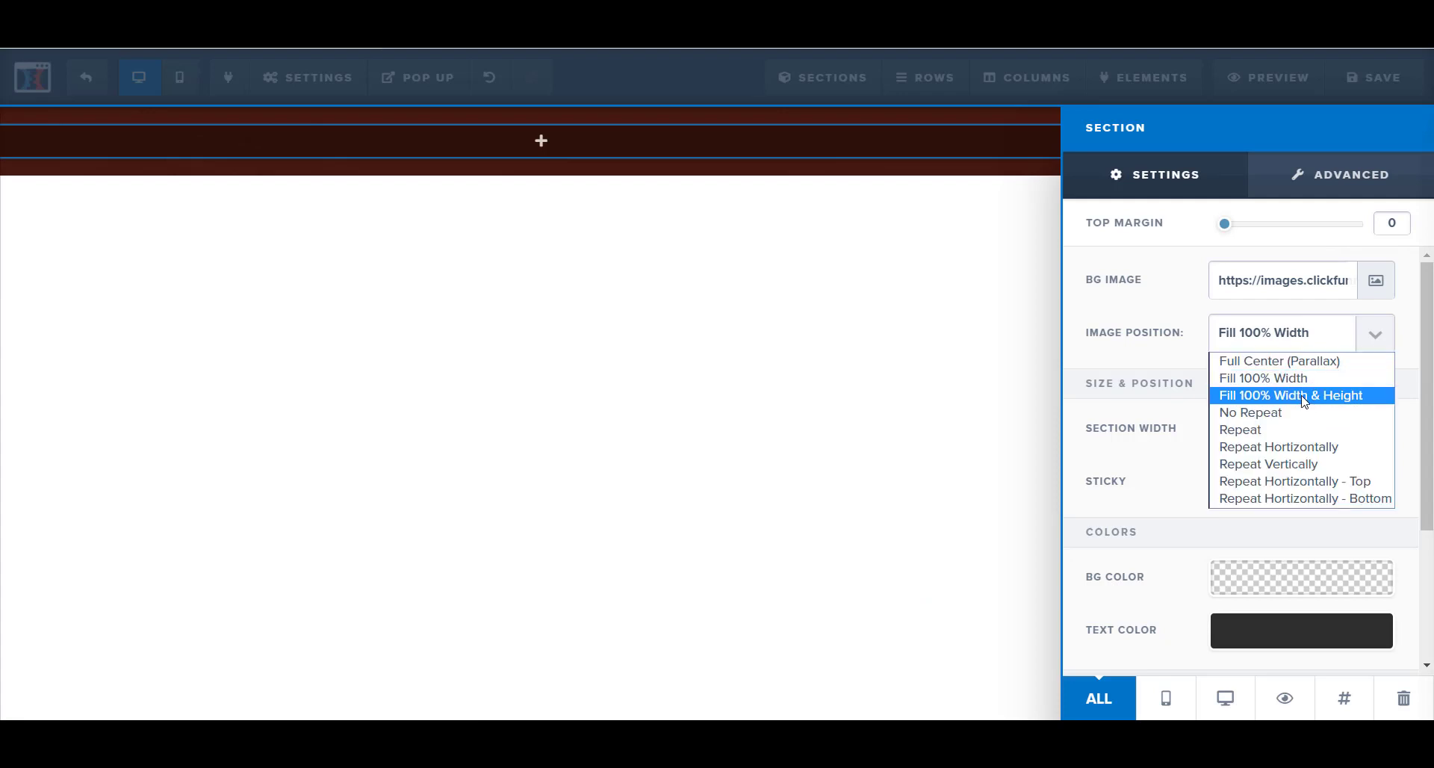
pyautogui.click(1305, 363)
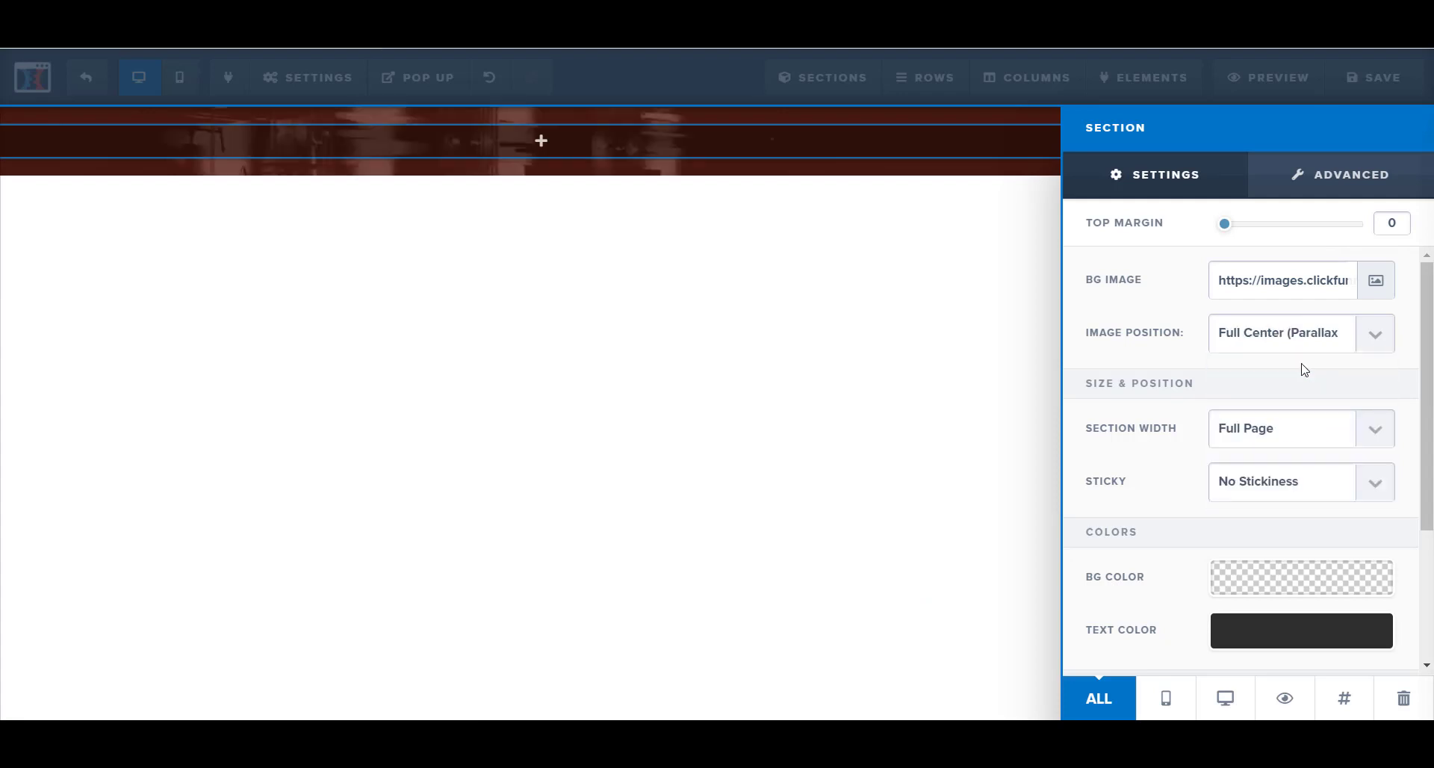
pyautogui.click(733, 219)
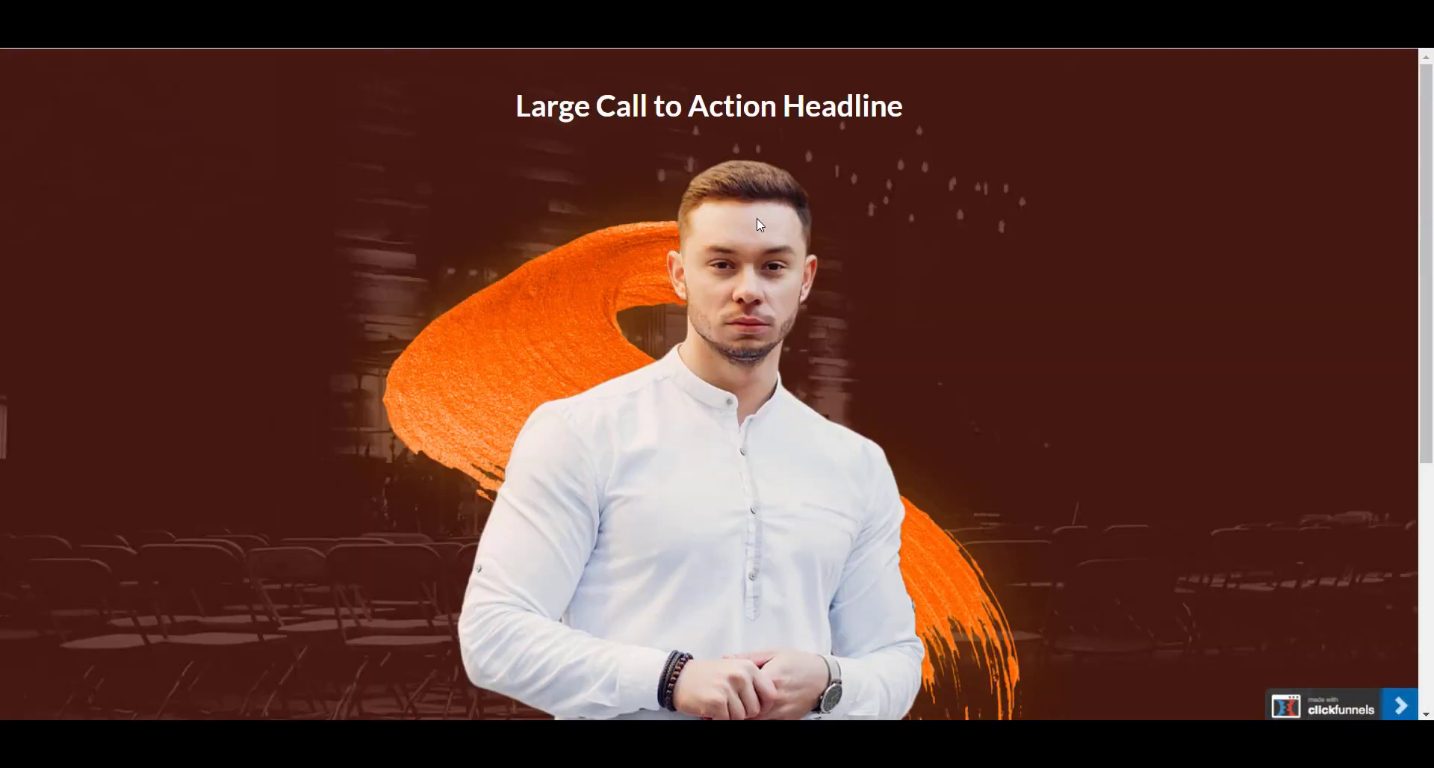
# Examine how the parallax background moves behind the man's picture on the example page.
pyautogui.scroll(-5, 747, 231)
pyautogui.scroll(5, 382, 455)
pyautogui.scroll(-3, 389, 441)
pyautogui.scroll(-2, 394, 441)
pyautogui.scroll(5, 544, 311)
pyautogui.scroll(-5, 548, 314)
pyautogui.scroll(5, 512, 352)
pyautogui.scroll(-5, 248, 312)
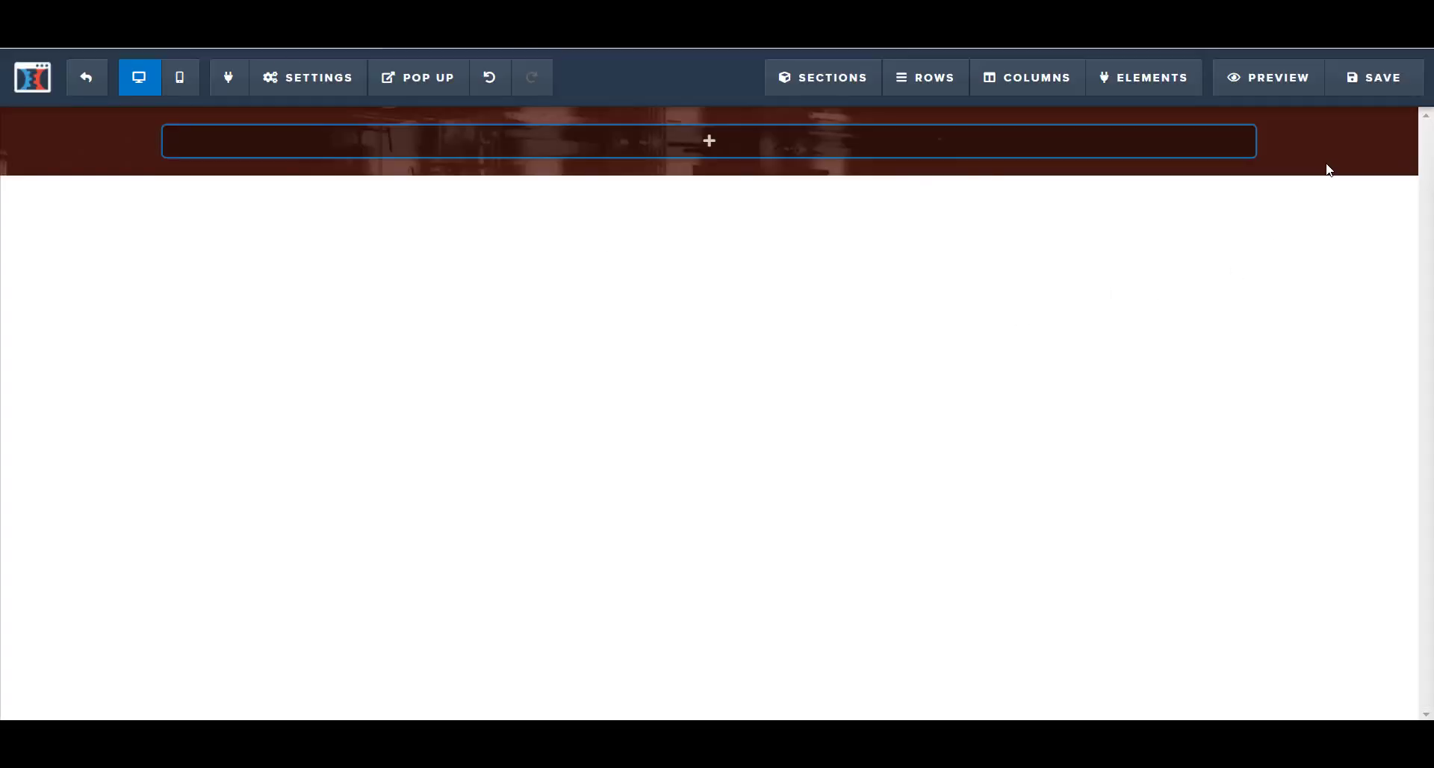
# Set the section's background image position to Fill 100% Width and check the background's scrolling on the example page.
pyautogui.click(1390, 121)
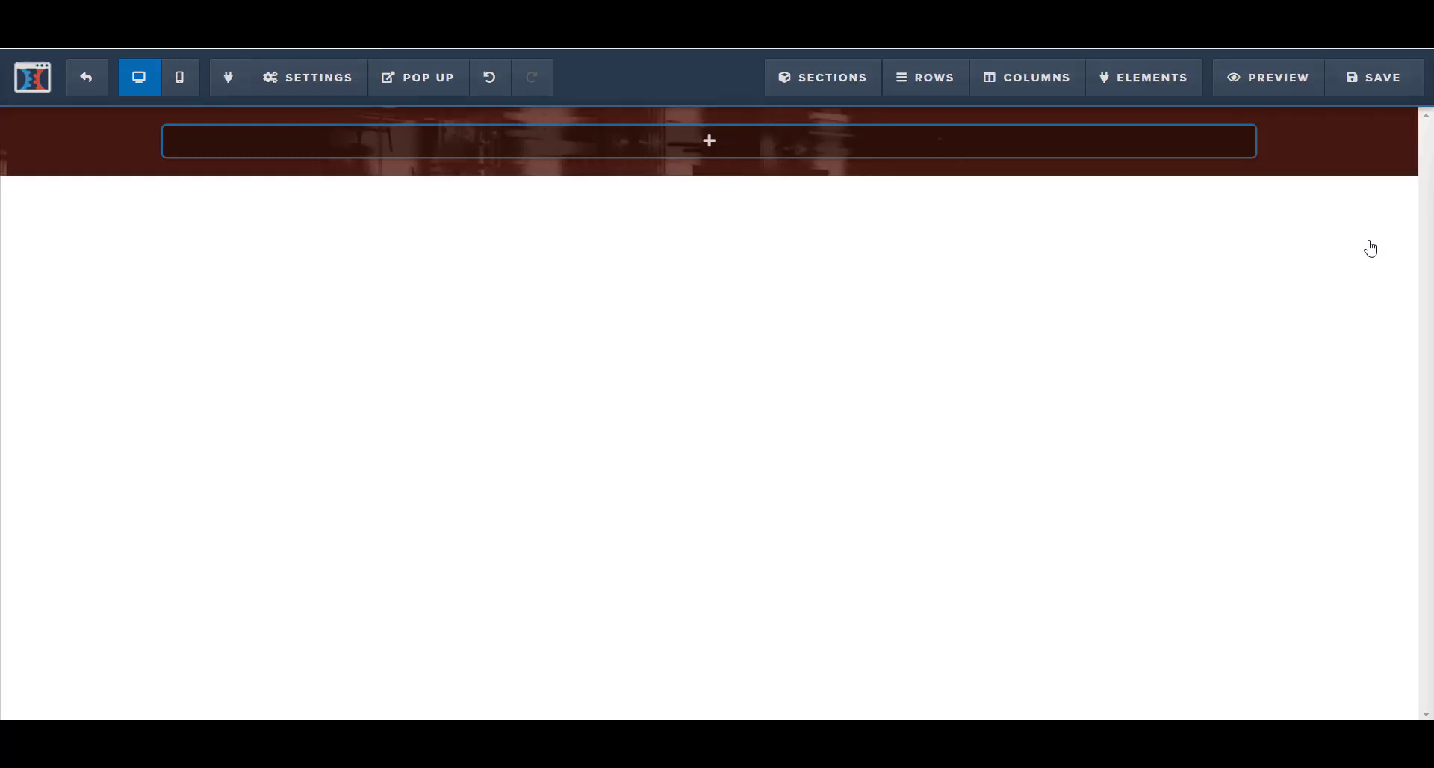
pyautogui.click(1313, 348)
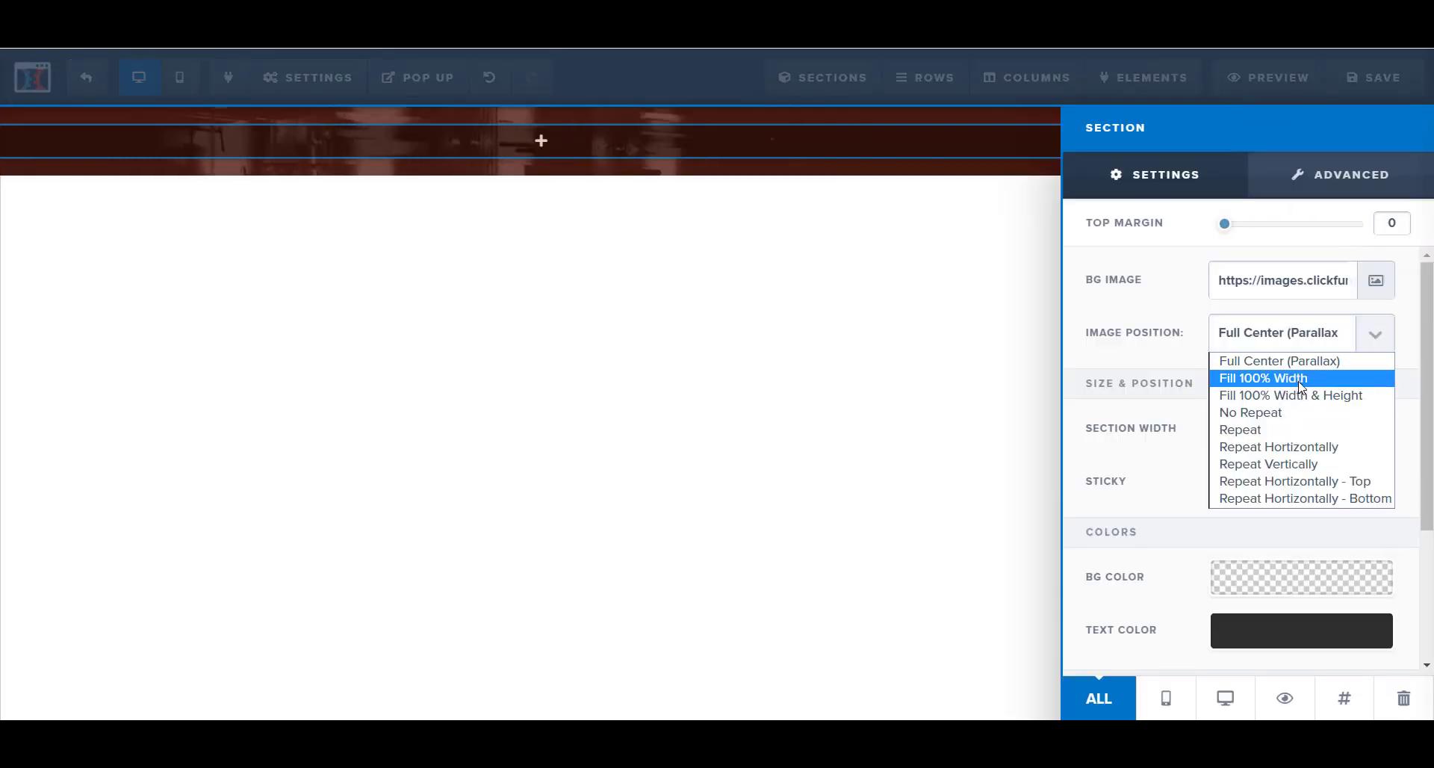
pyautogui.click(1300, 379)
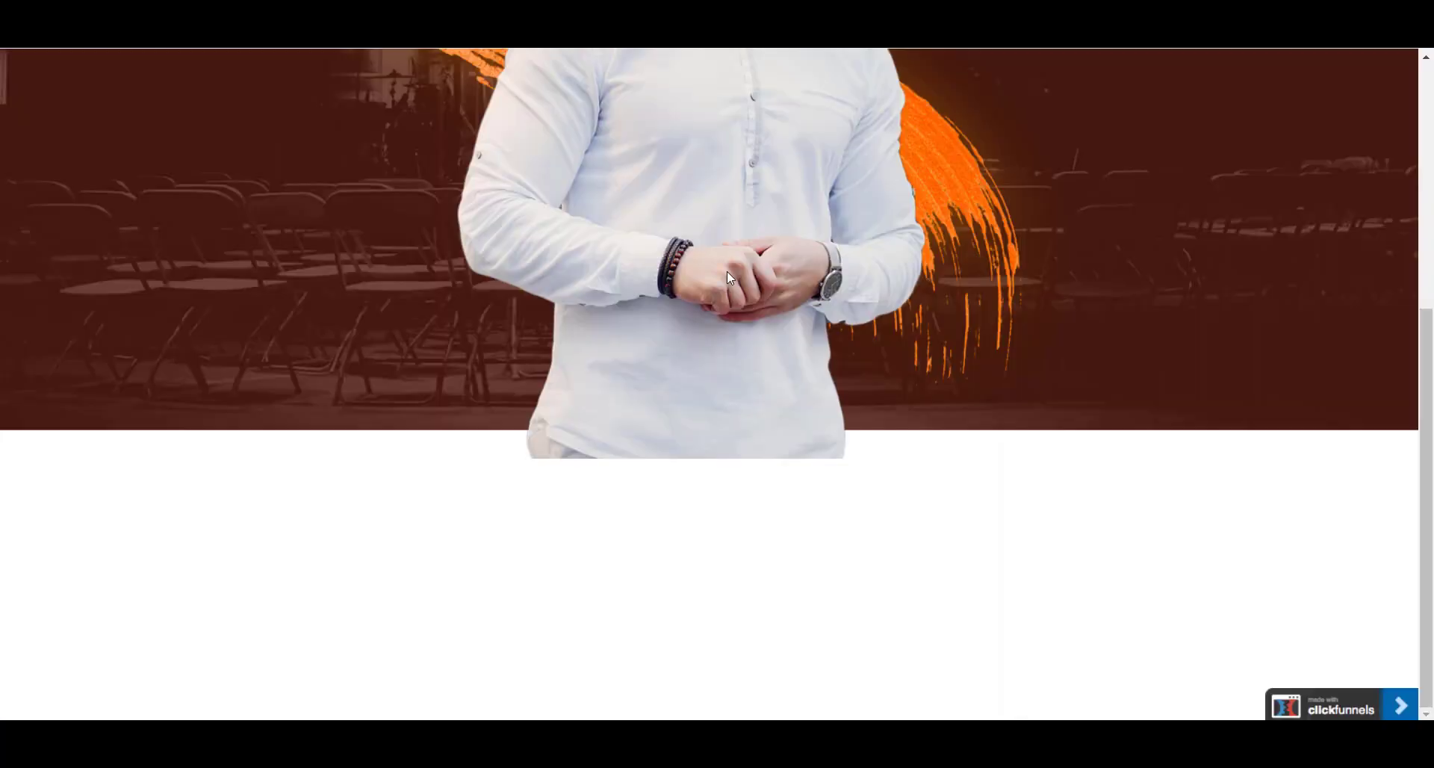
pyautogui.scroll(5, 727, 271)
pyautogui.scroll(-5, 751, 271)
pyautogui.scroll(5, 757, 286)
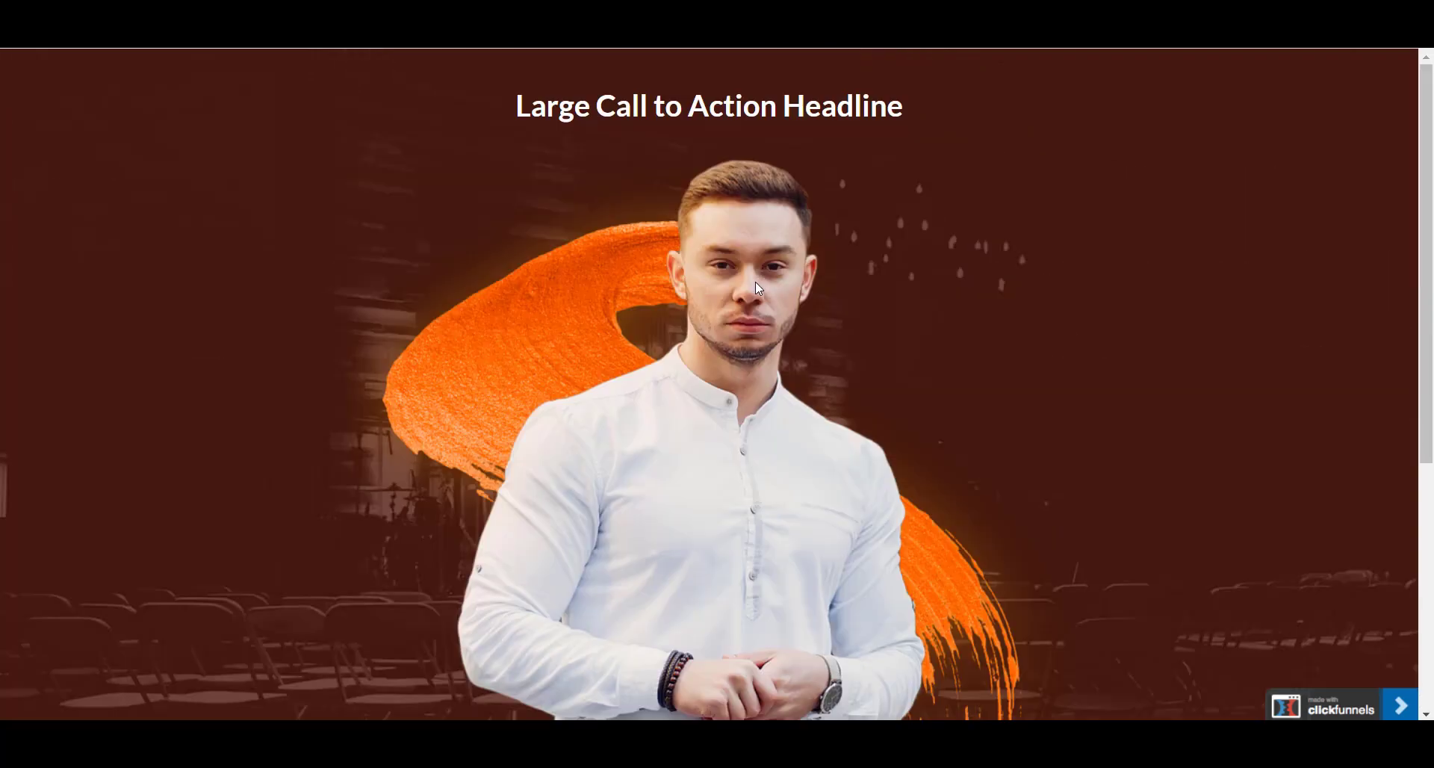
# Examine on the example page how the venue background fills the section width and where it ends below the man's picture.
pyautogui.scroll(-5, 757, 286)
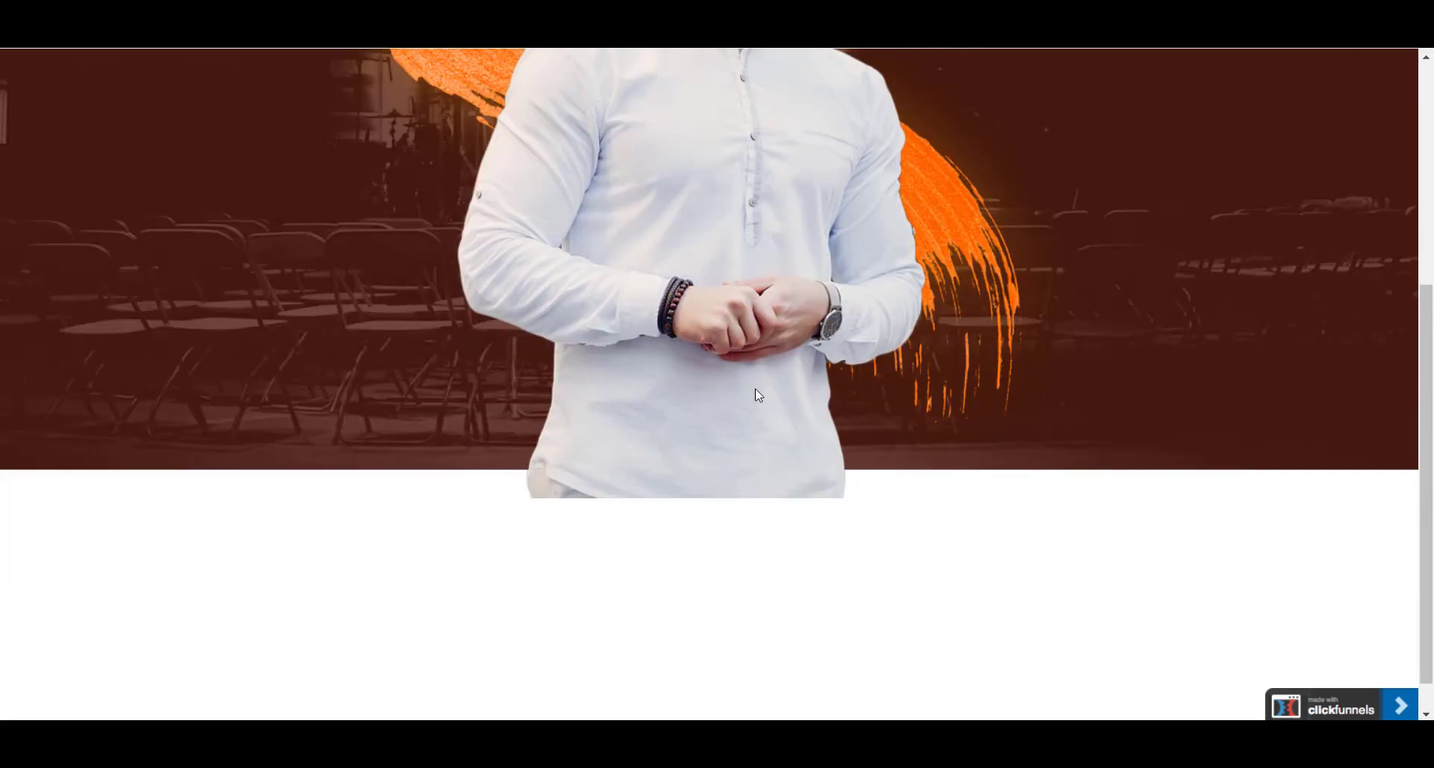
pyautogui.scroll(3, 668, 364)
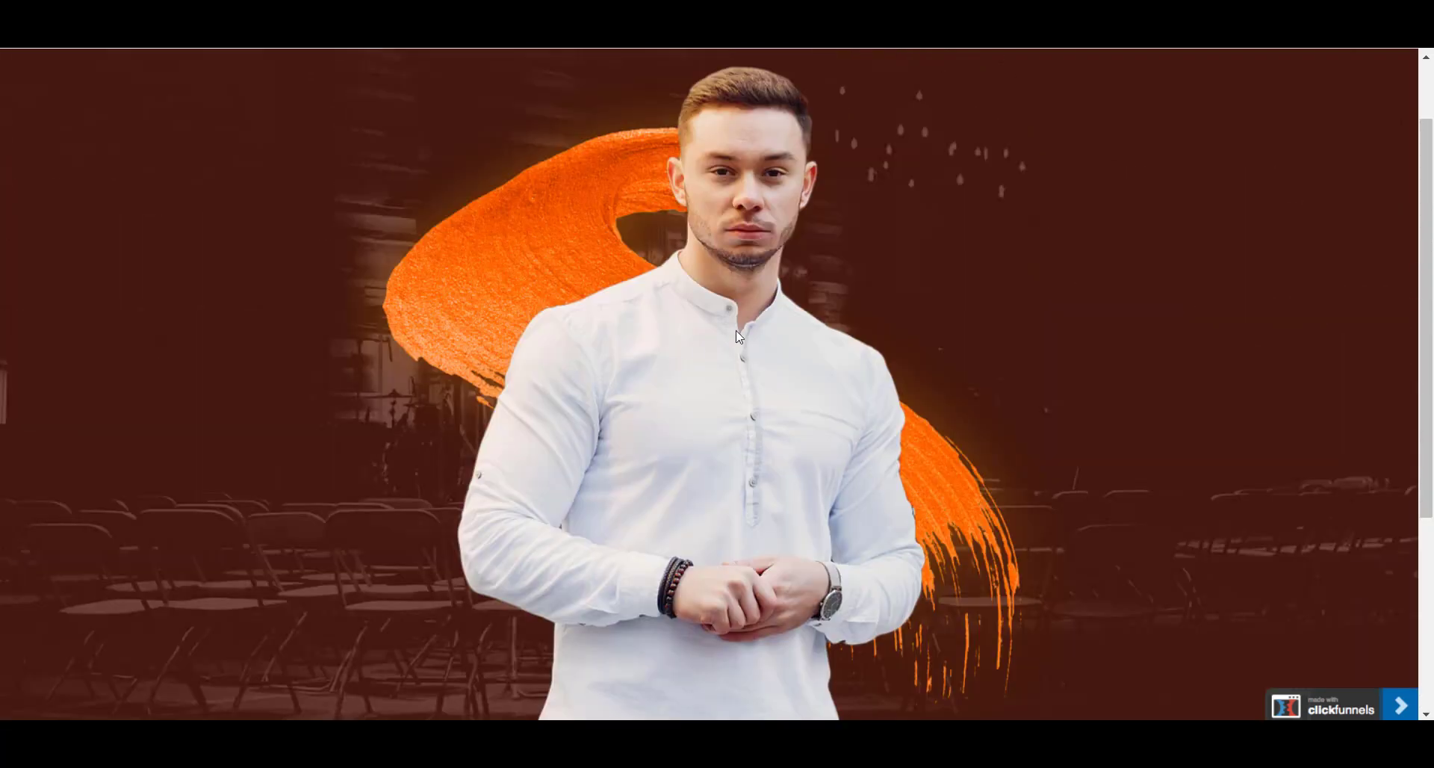
pyautogui.scroll(-4, 705, 175)
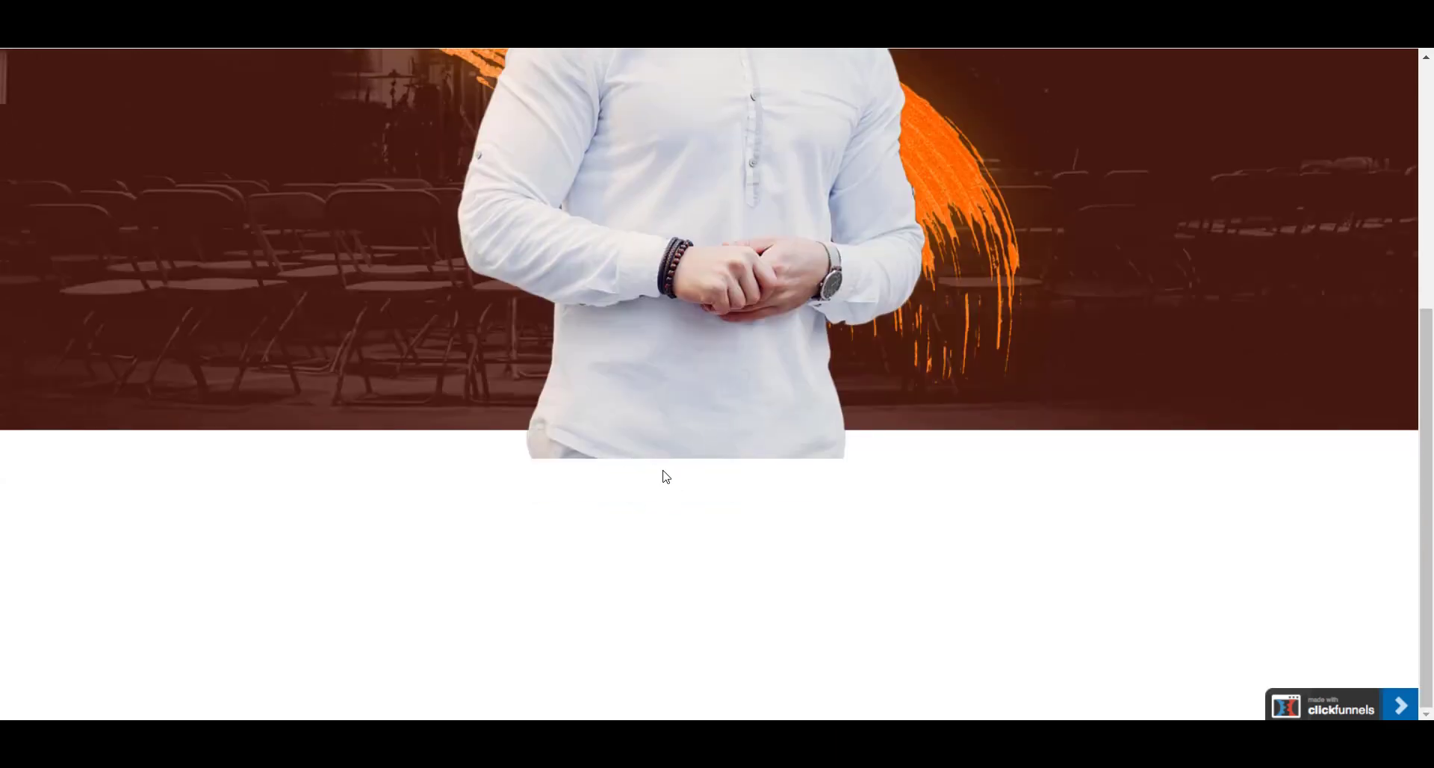
pyautogui.scroll(4, 300, 254)
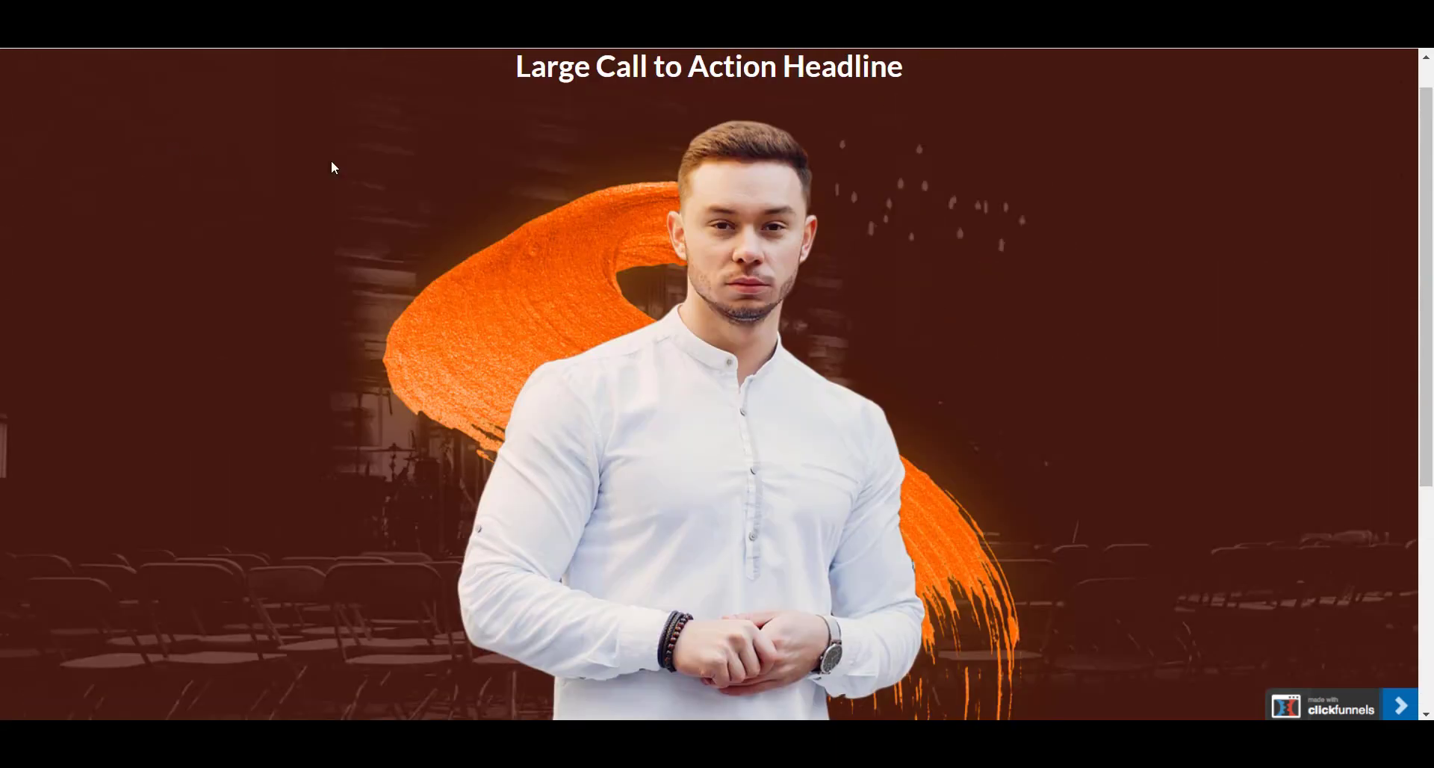
pyautogui.scroll(-5, 112, 224)
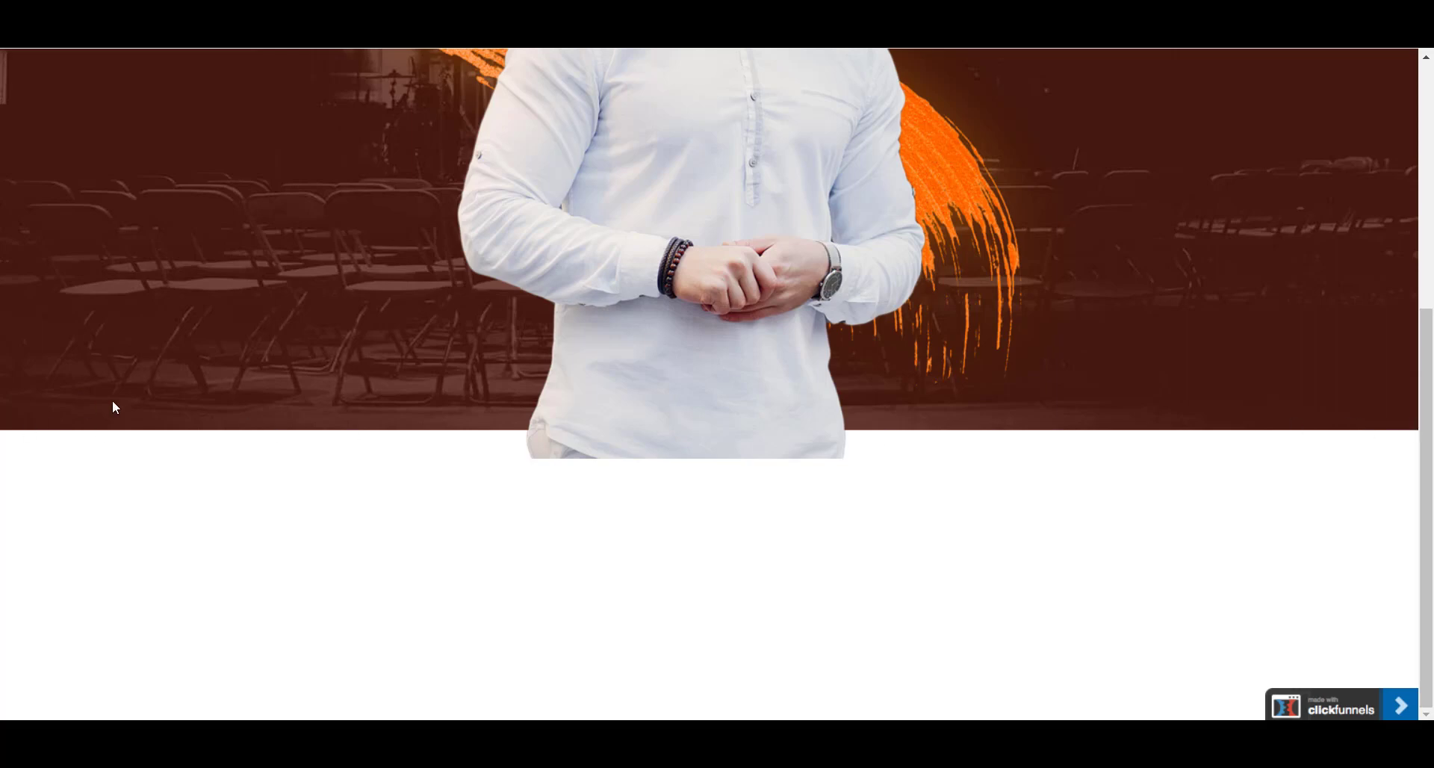
pyautogui.scroll(5, 114, 407)
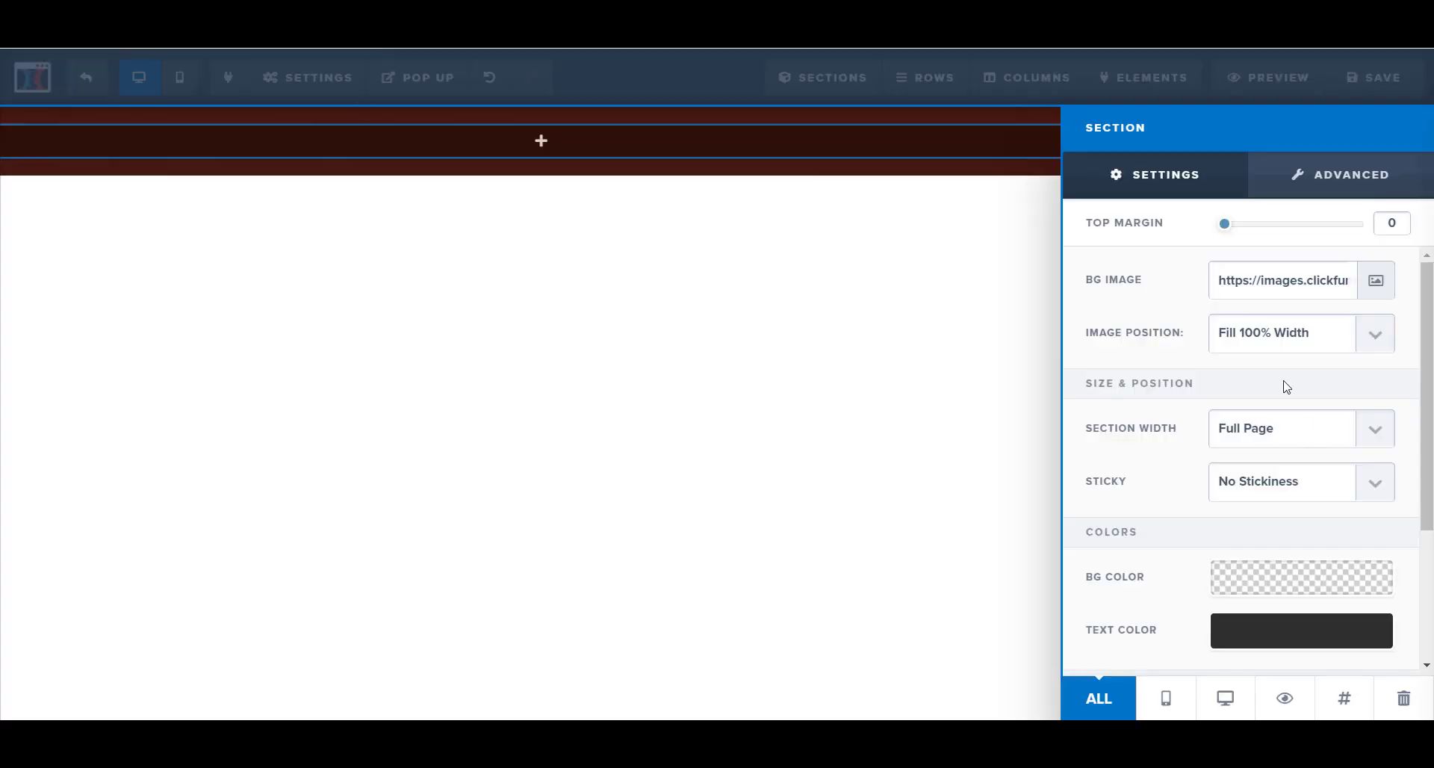
# Set the section's background image position to Fill 100% Width & Height and check the section's coverage on the example page.
pyautogui.click(1255, 329)
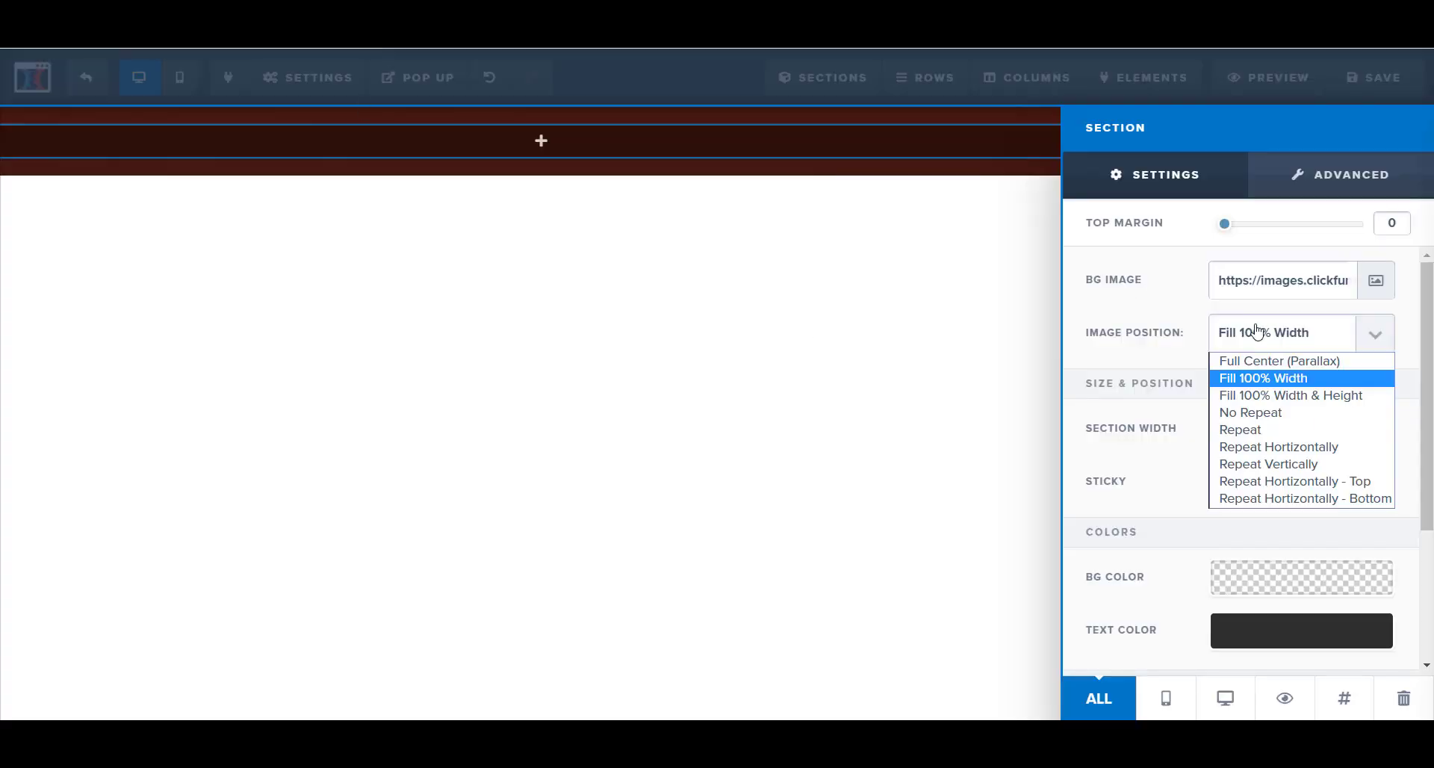
pyautogui.click(1277, 396)
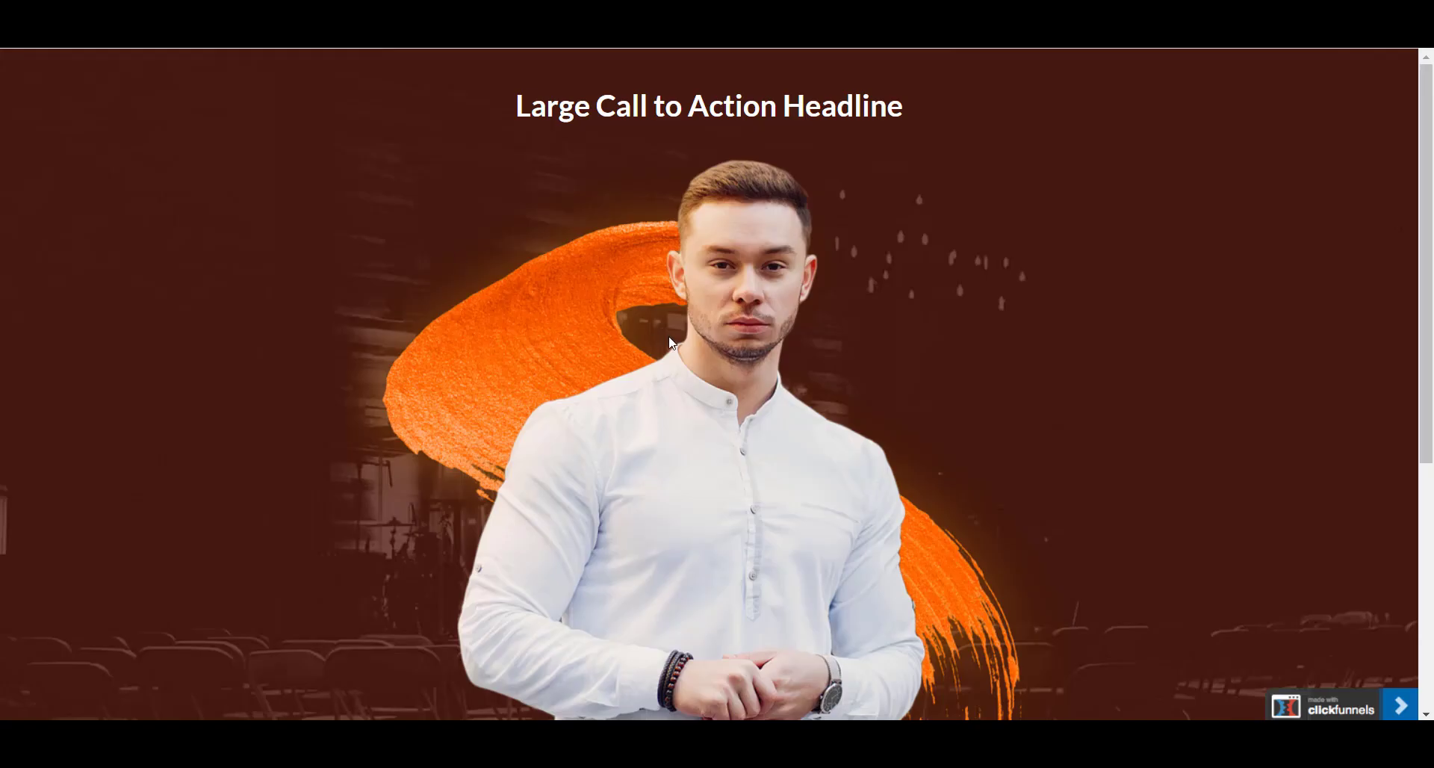
pyautogui.scroll(-5, 671, 344)
pyautogui.scroll(5, 671, 344)
pyautogui.scroll(-5, 667, 343)
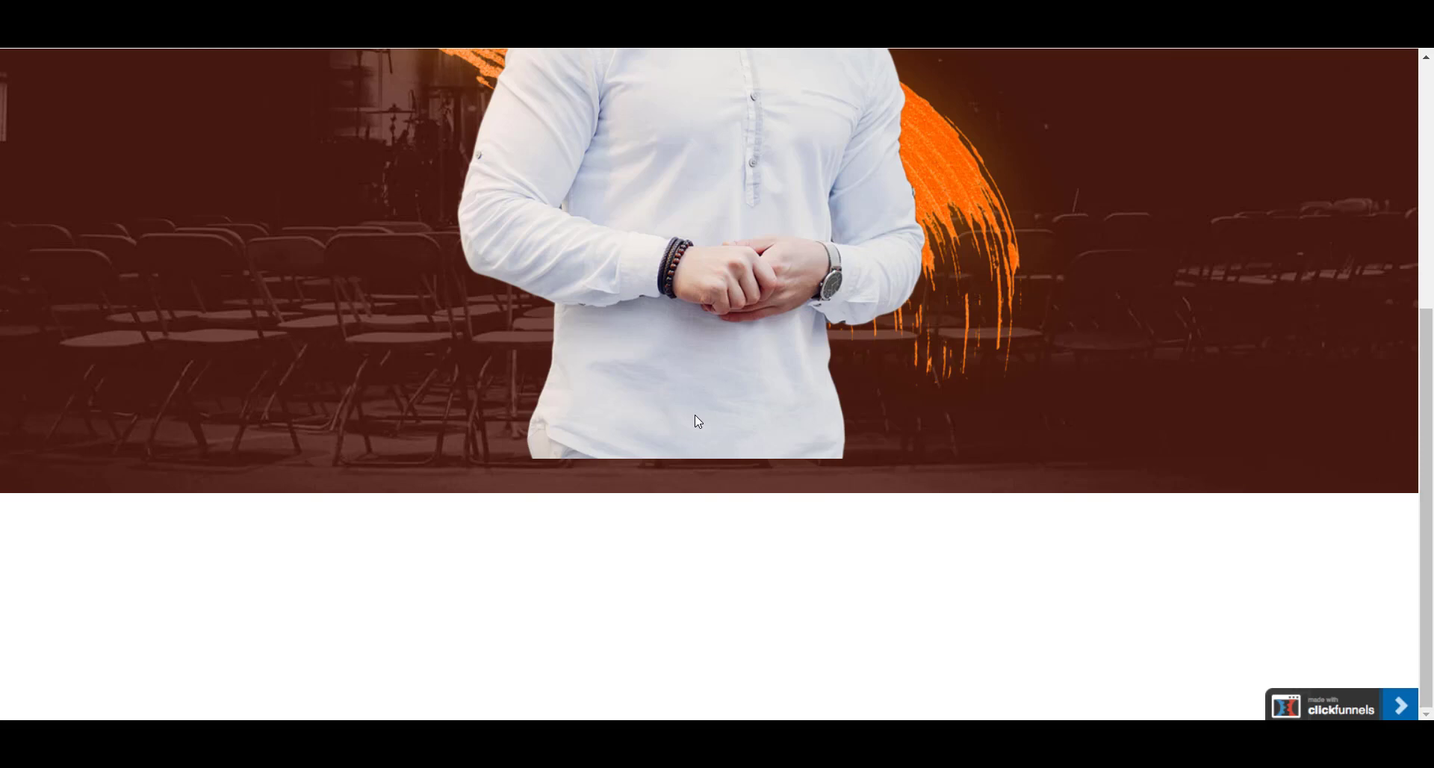
pyautogui.scroll(3, 697, 421)
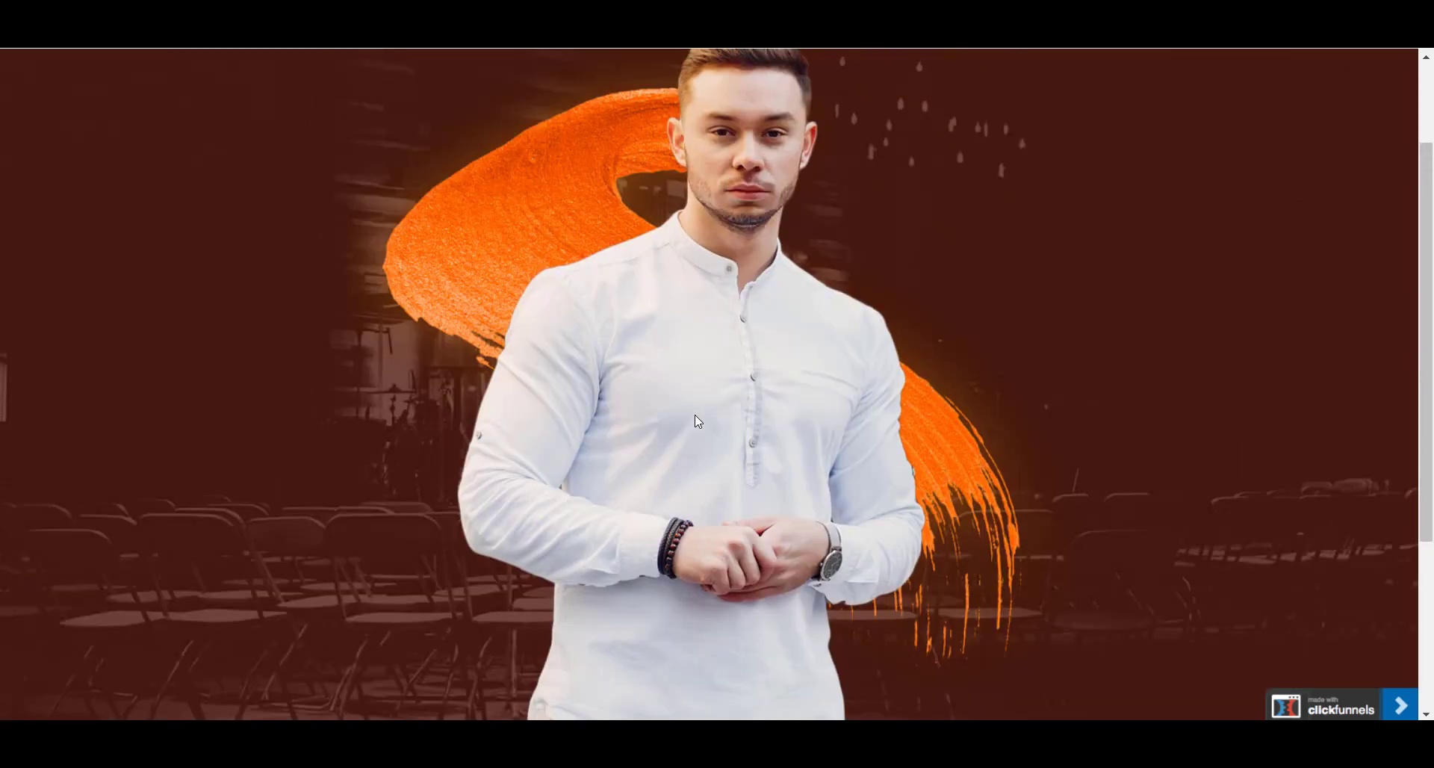
pyautogui.scroll(-3, 695, 421)
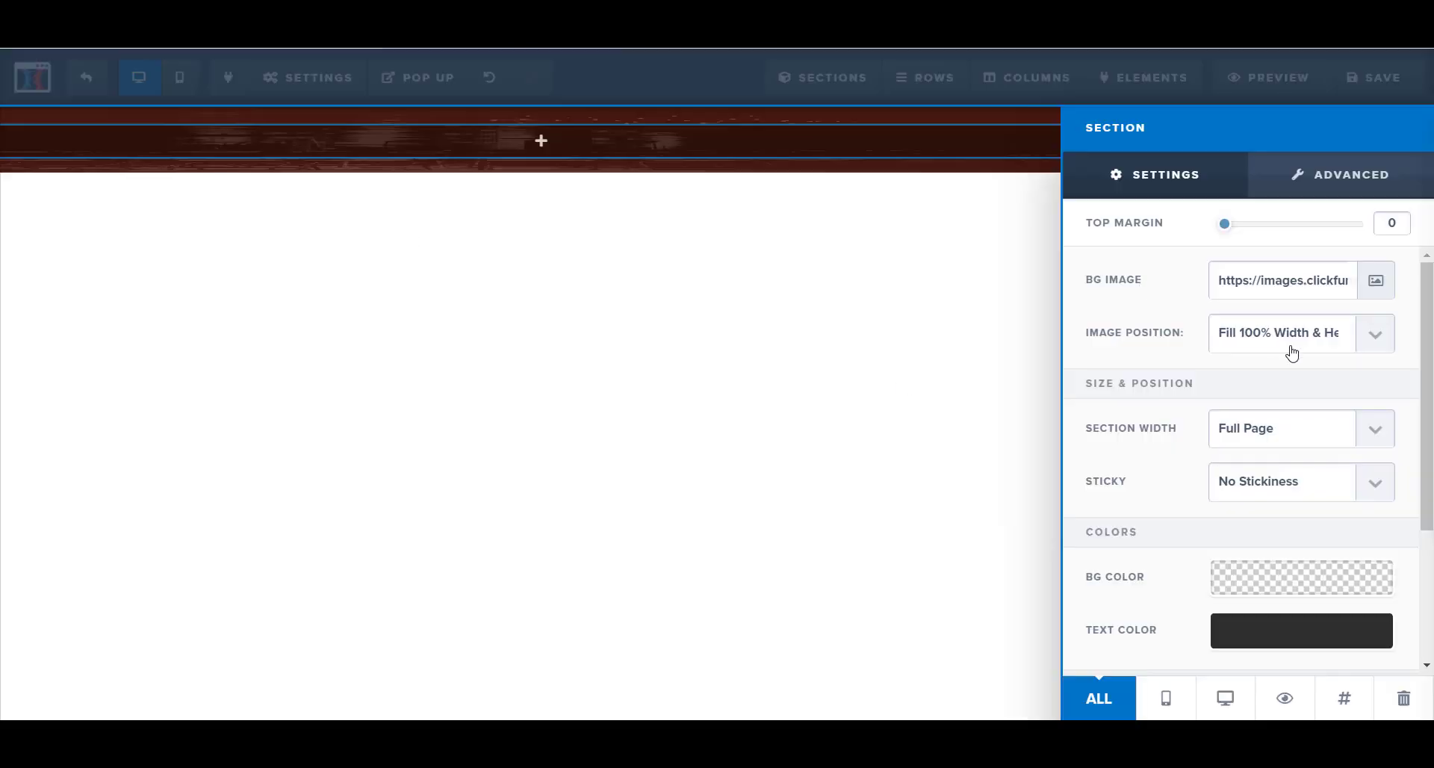
# Compare the example page's background against the man's picture once more, and return to the page editor with the section settings closed.
pyautogui.click(1293, 353)
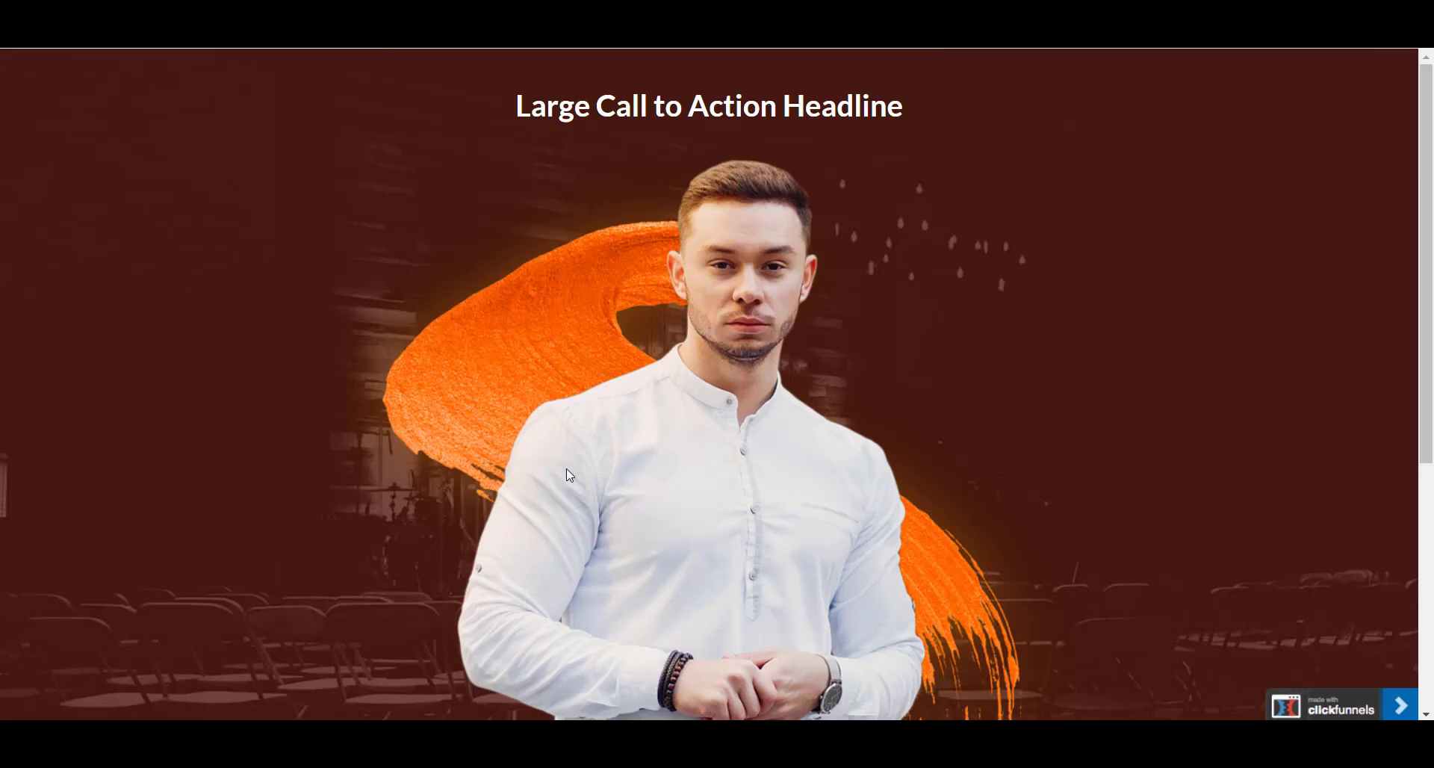
pyautogui.scroll(-5, 564, 465)
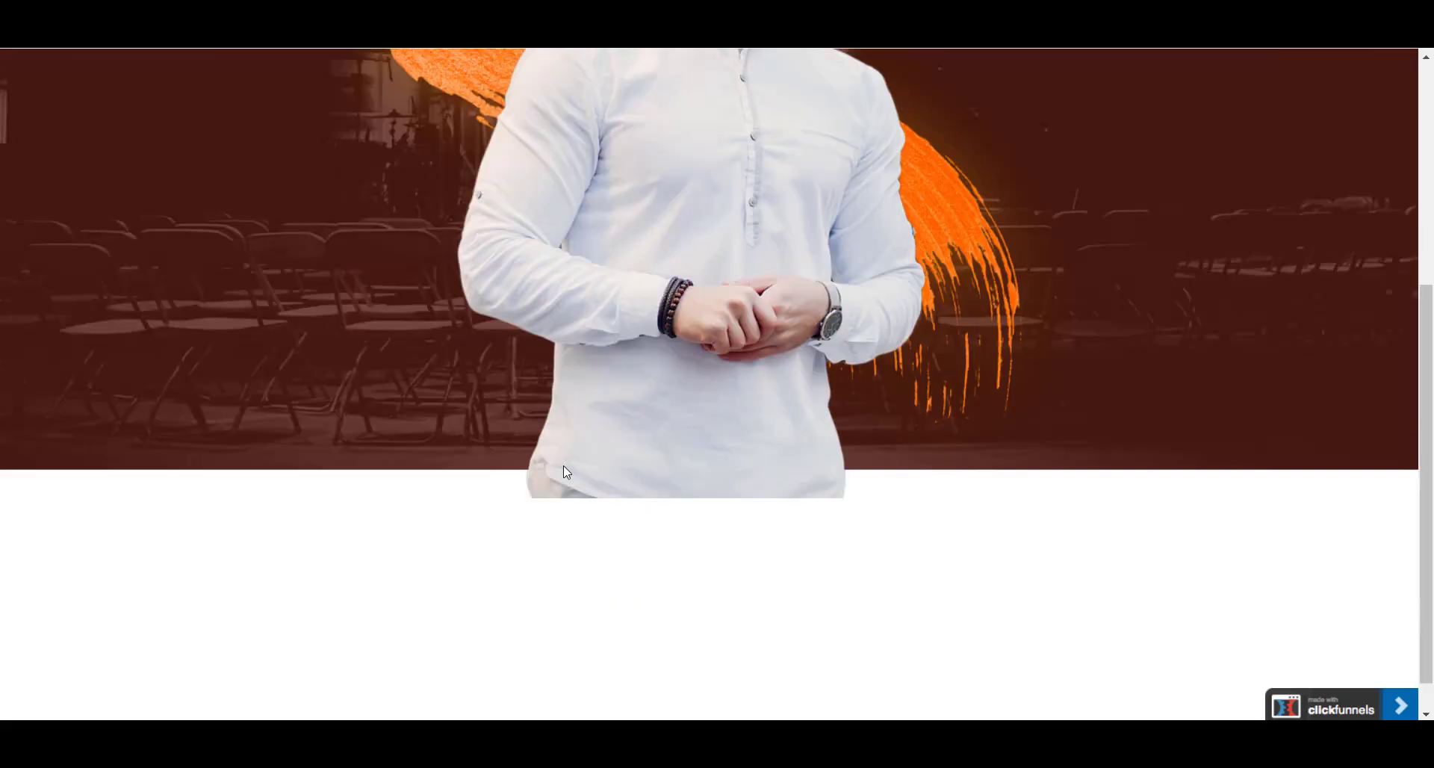
pyautogui.scroll(5, 529, 458)
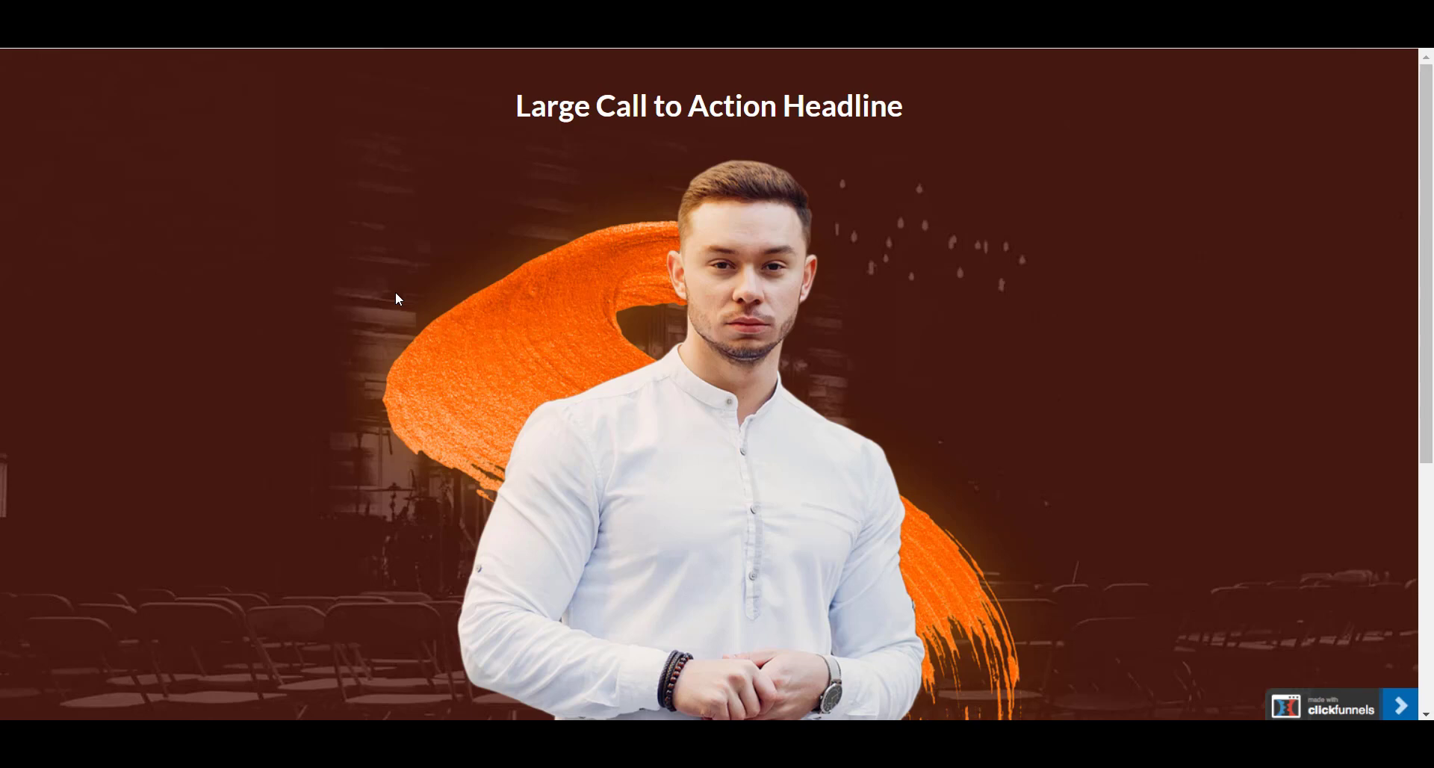
pyautogui.press('Escape')
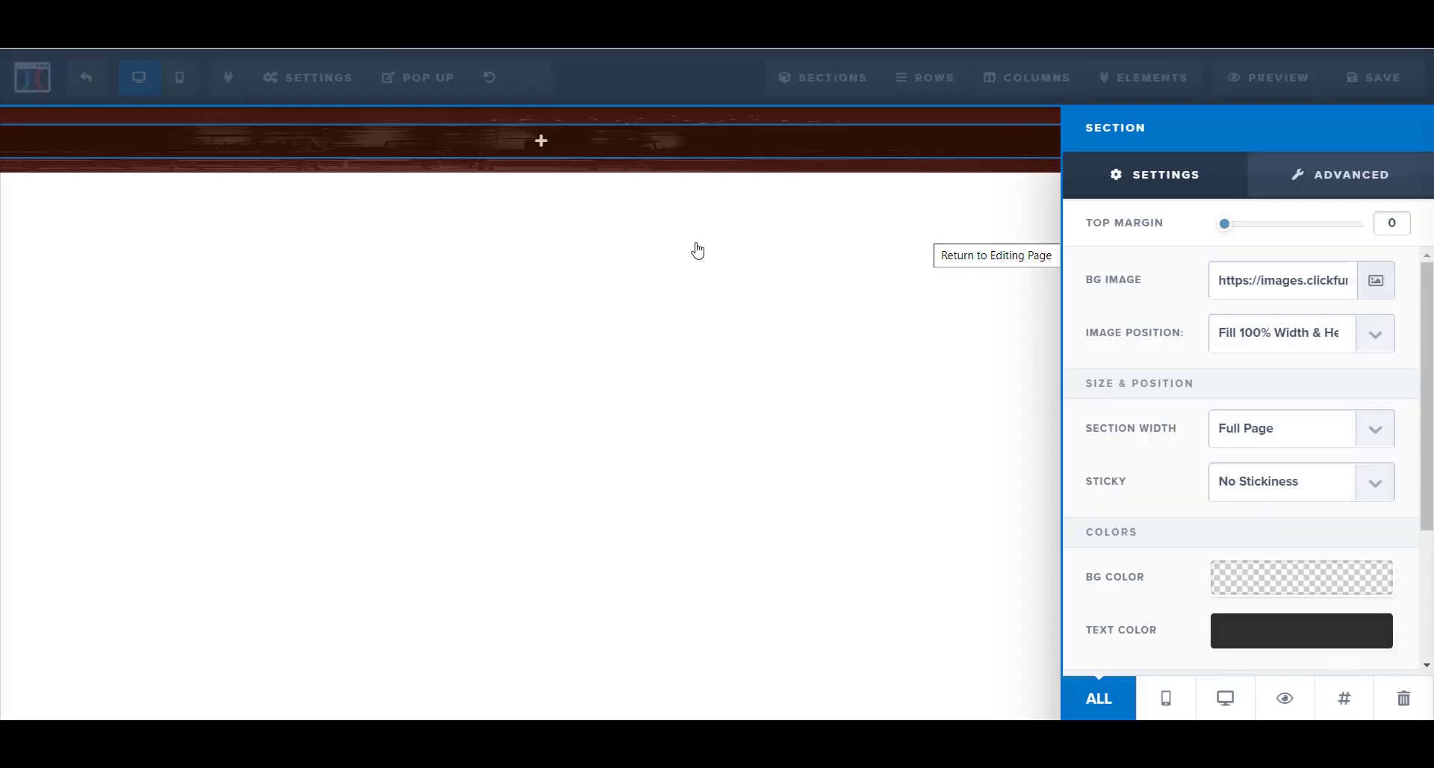
pyautogui.click(599, 147)
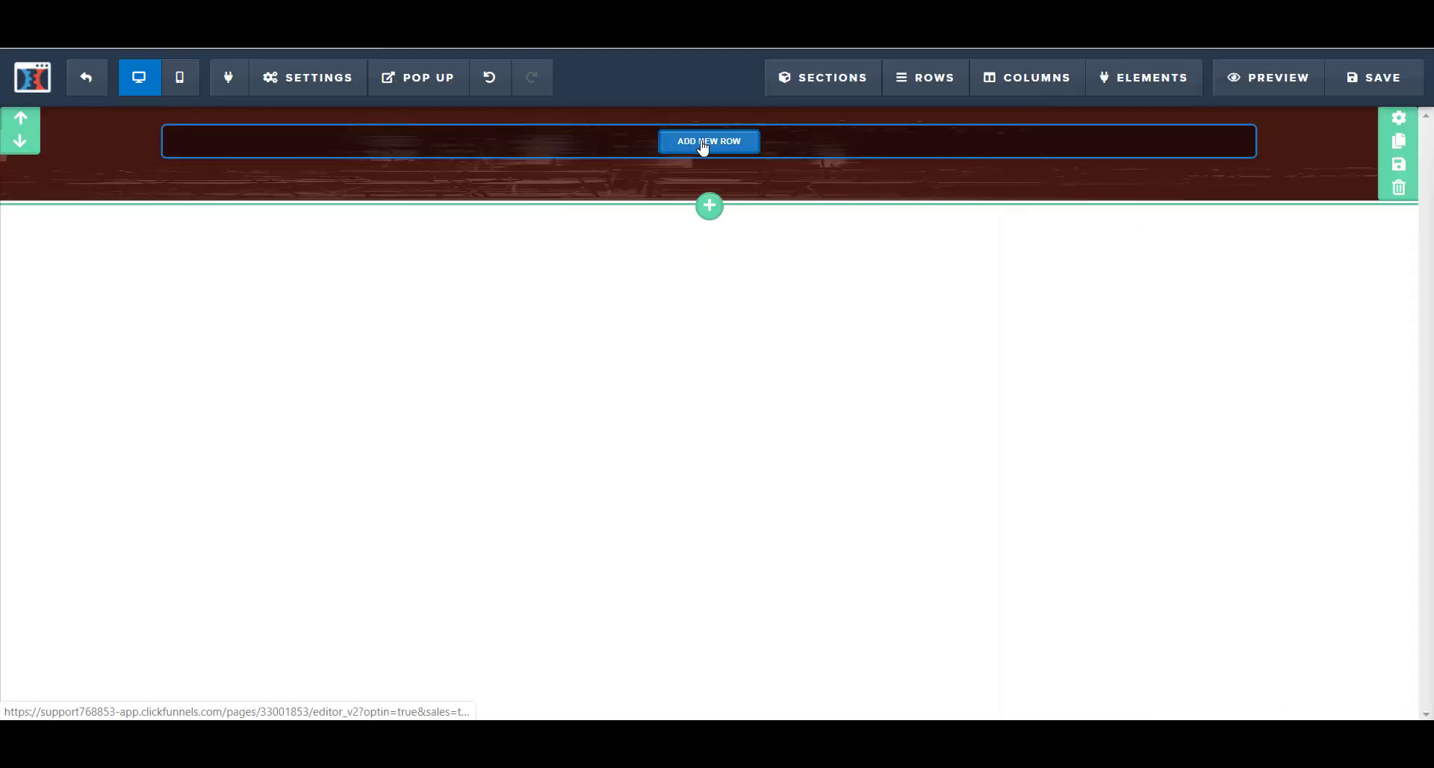
# Open the section's settings and clear its background image URL.
pyautogui.click(1394, 125)
pyautogui.scroll(-5, 1304, 503)
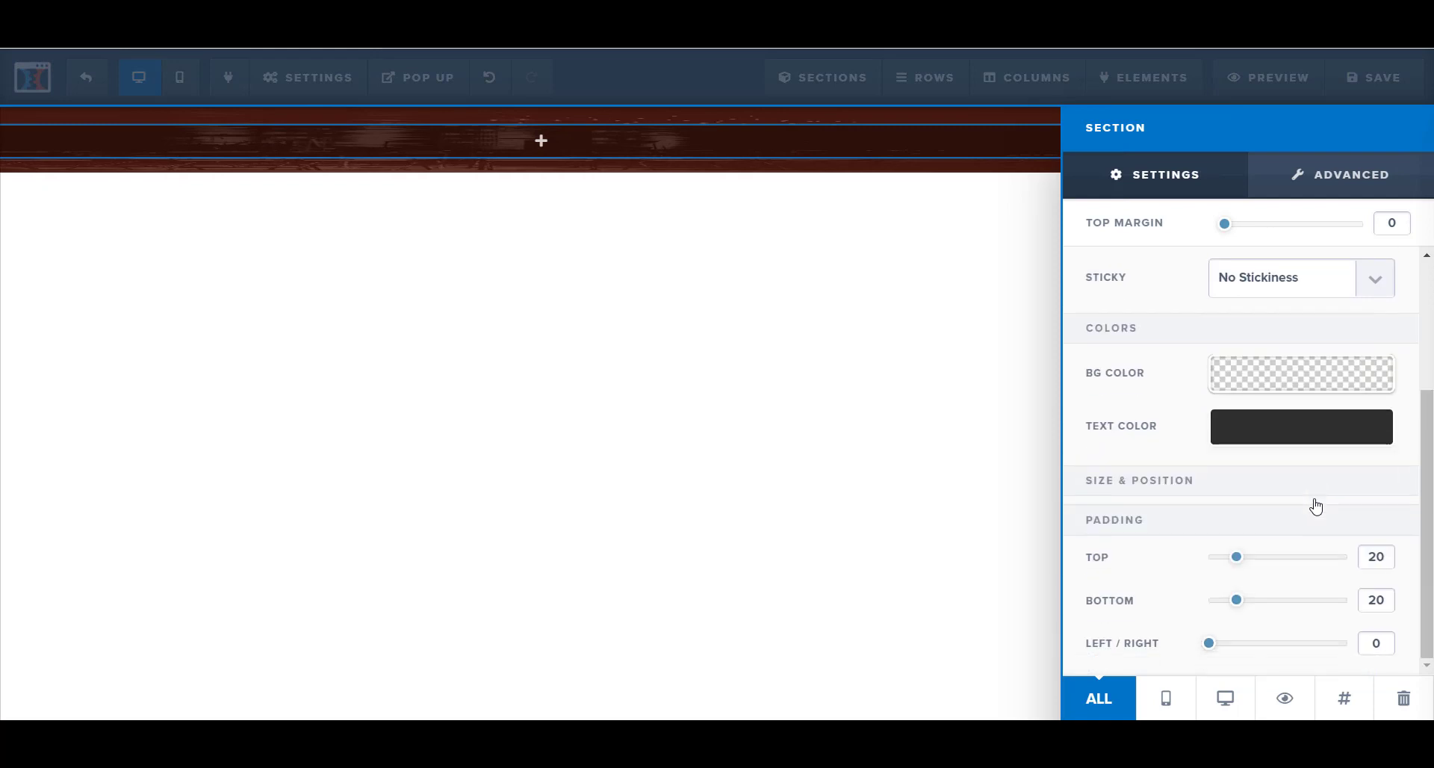
pyautogui.scroll(3, 1222, 342)
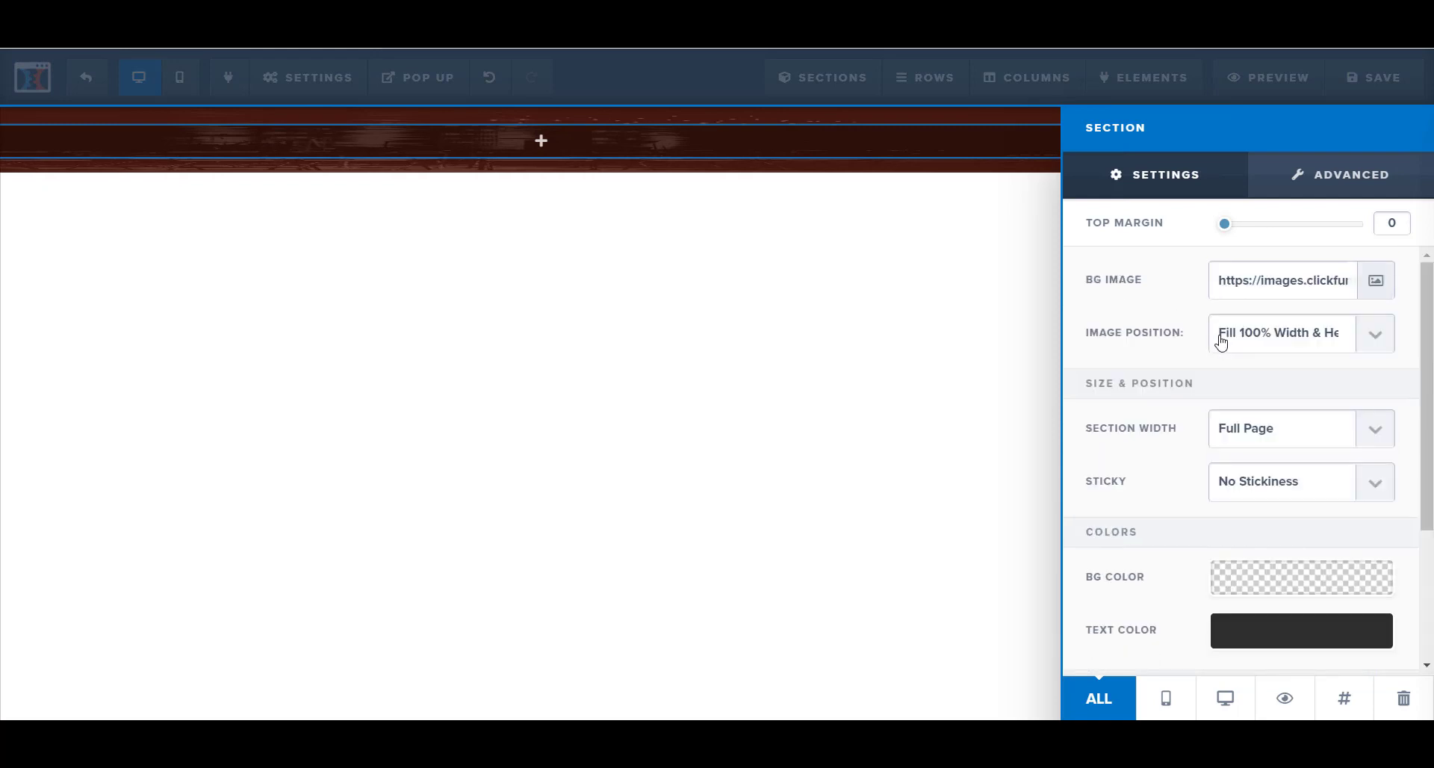
pyautogui.tripleClick(1265, 279)
pyautogui.press('BackSpace')
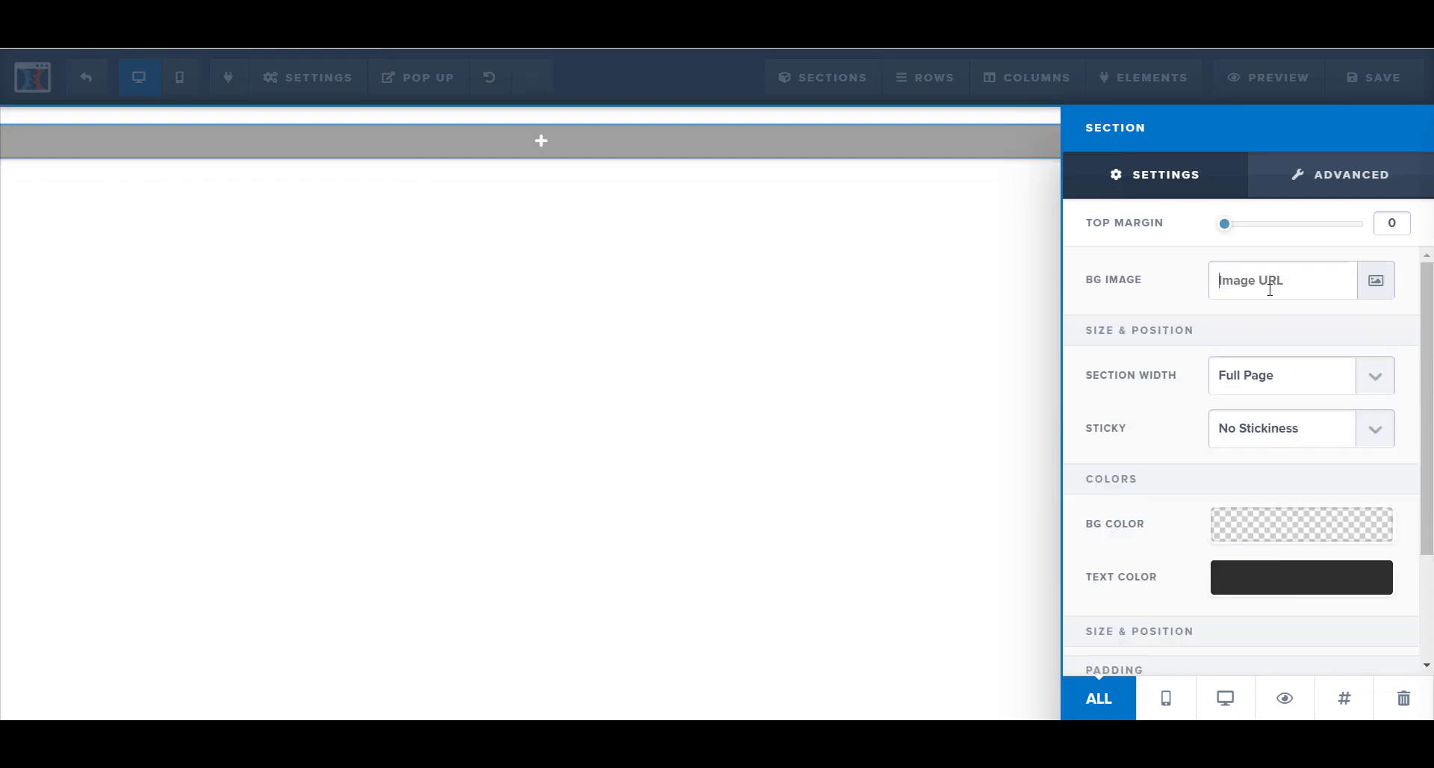
# Set the section's background color to bright green, #67bd14.
pyautogui.click(1266, 534)
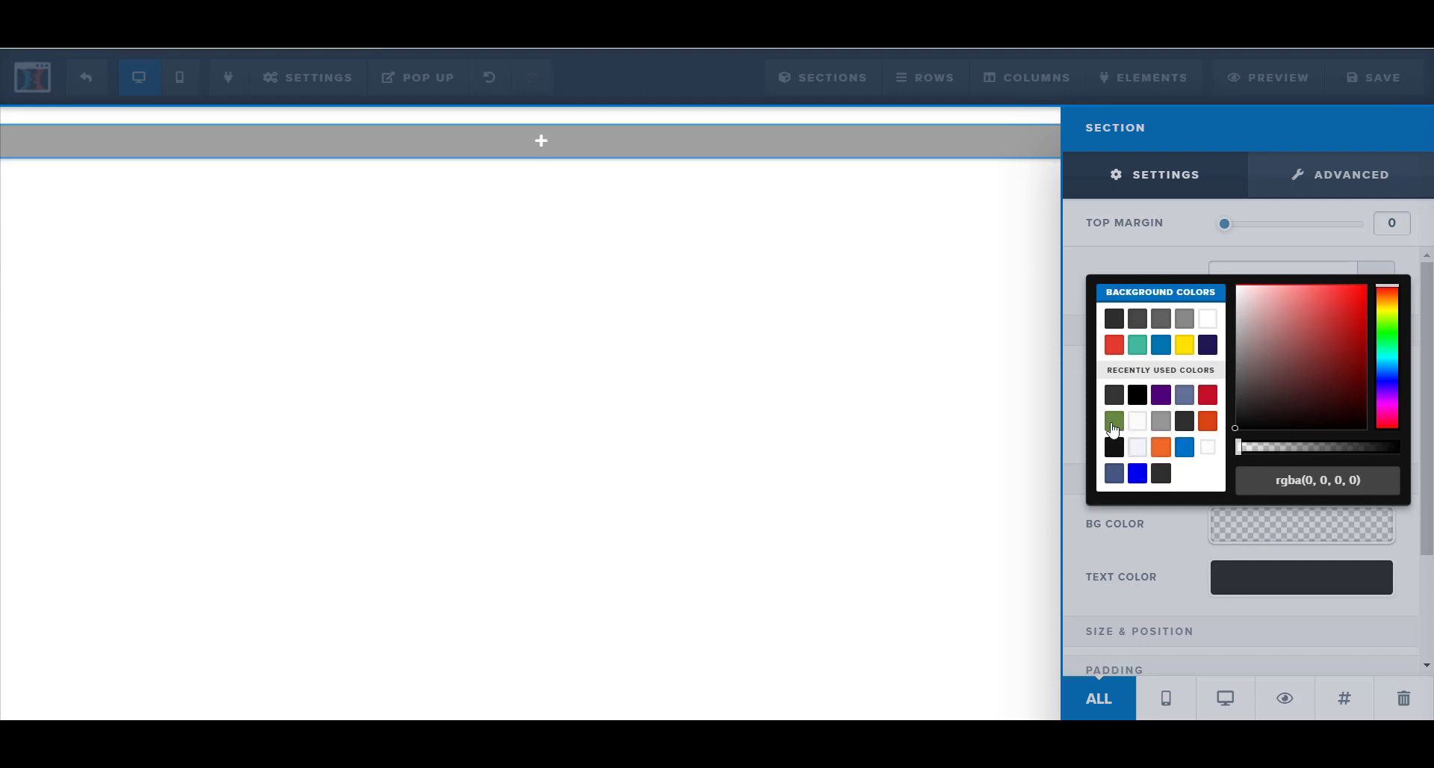
pyautogui.click(1119, 427)
pyautogui.click(1355, 301)
pyautogui.click(1355, 312)
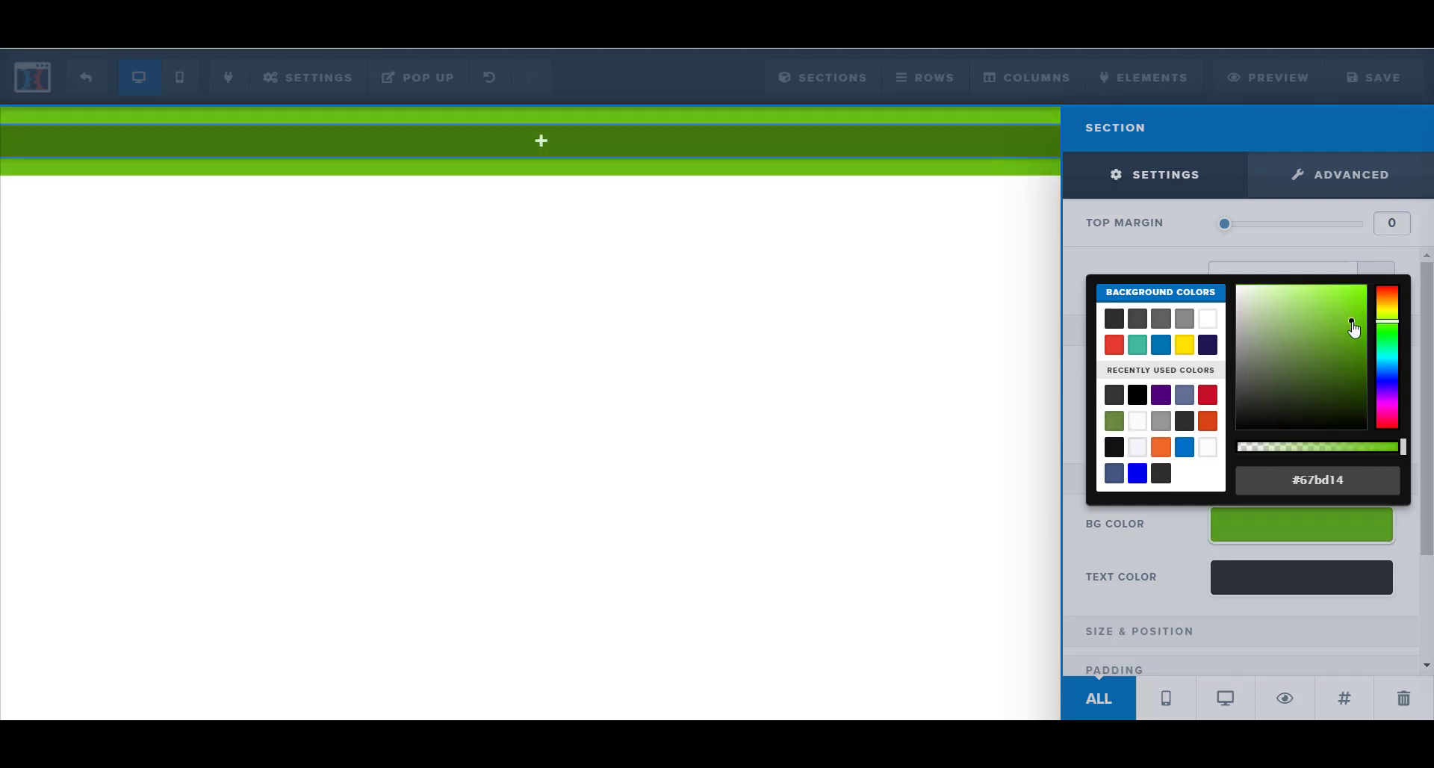
pyautogui.click(1158, 551)
# Set the section's top padding and bottom padding to 100 each.
pyautogui.scroll(-2, 1164, 553)
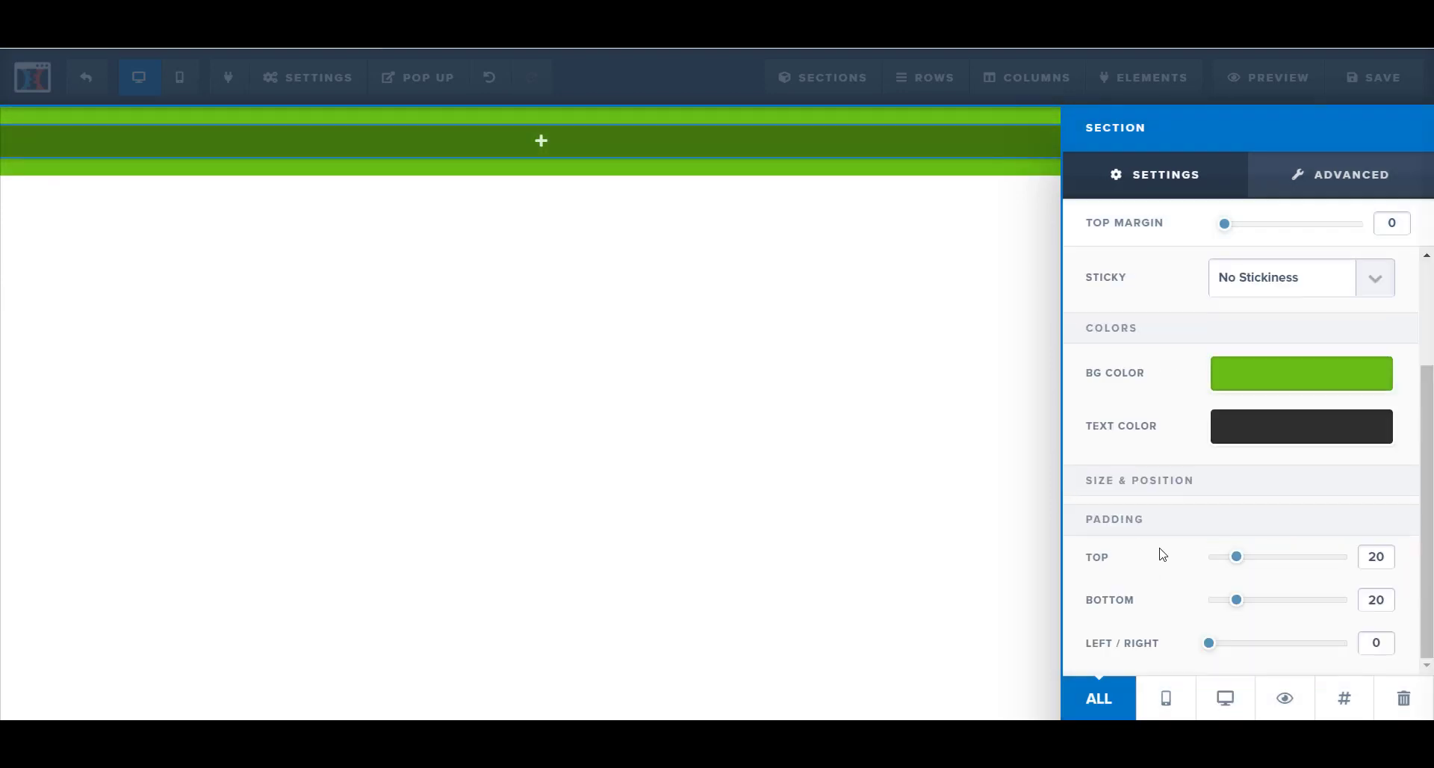
pyautogui.moveTo(1237, 559); pyautogui.dragTo(1346, 556)
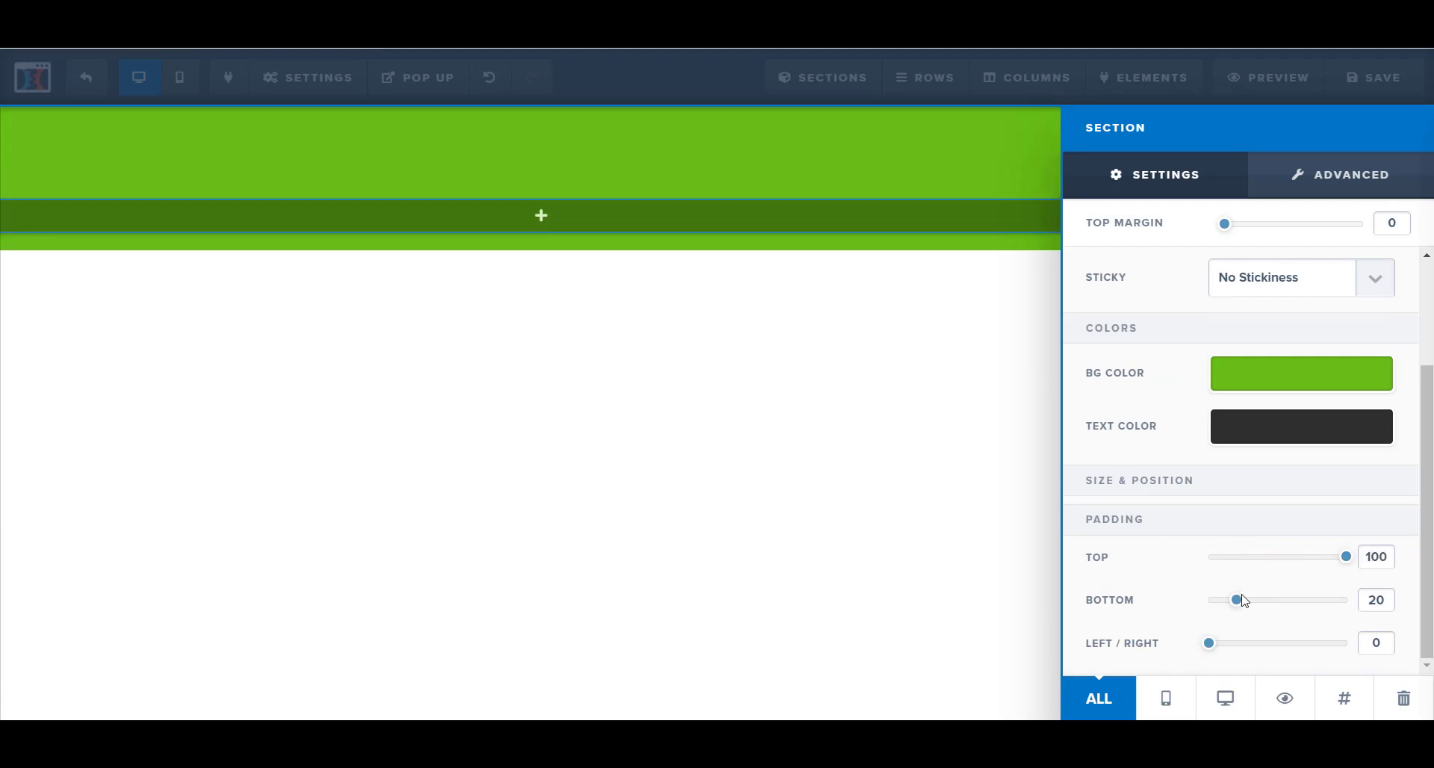
pyautogui.moveTo(1238, 600); pyautogui.dragTo(1346, 600)
pyautogui.moveTo(1208, 646); pyautogui.dragTo(1083, 650)
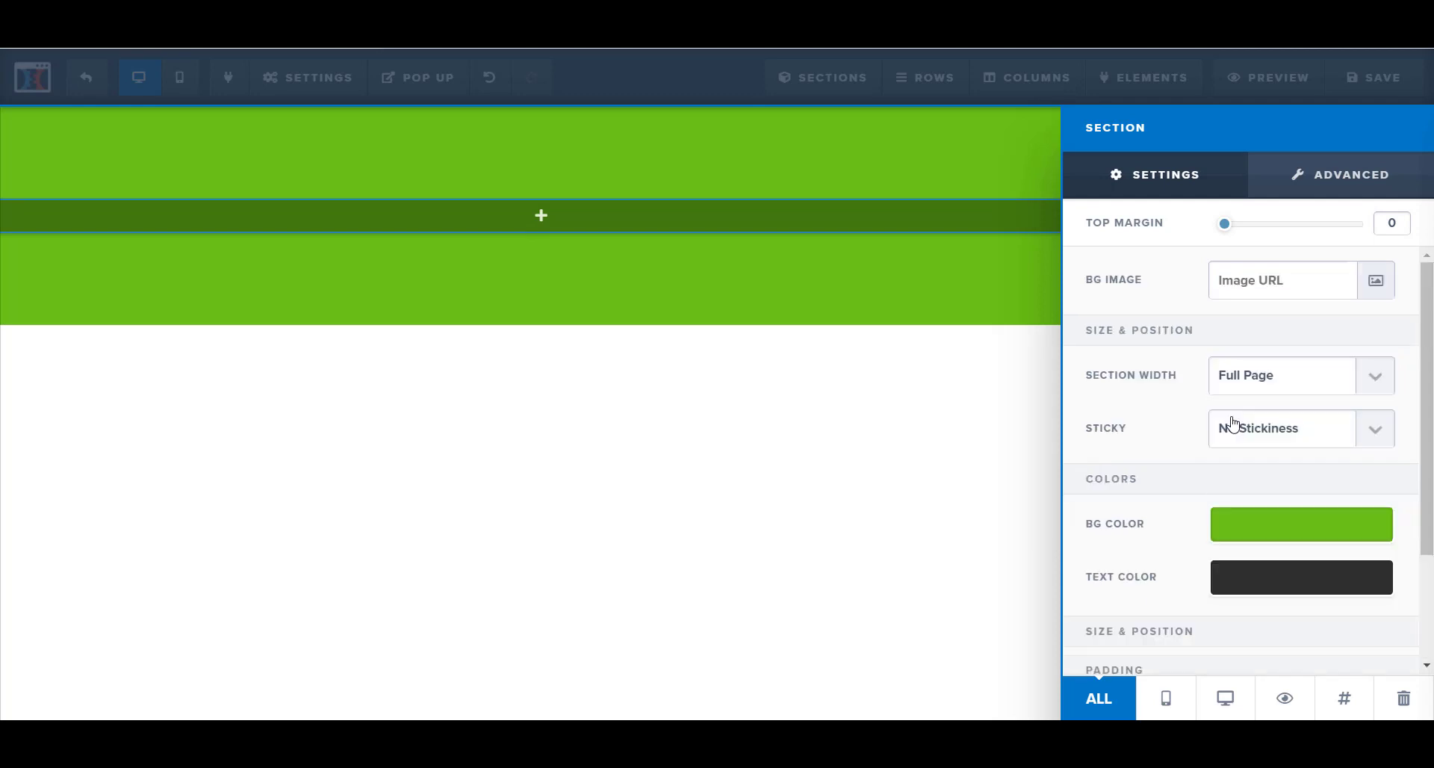
pyautogui.scroll(-2, 1237, 440)
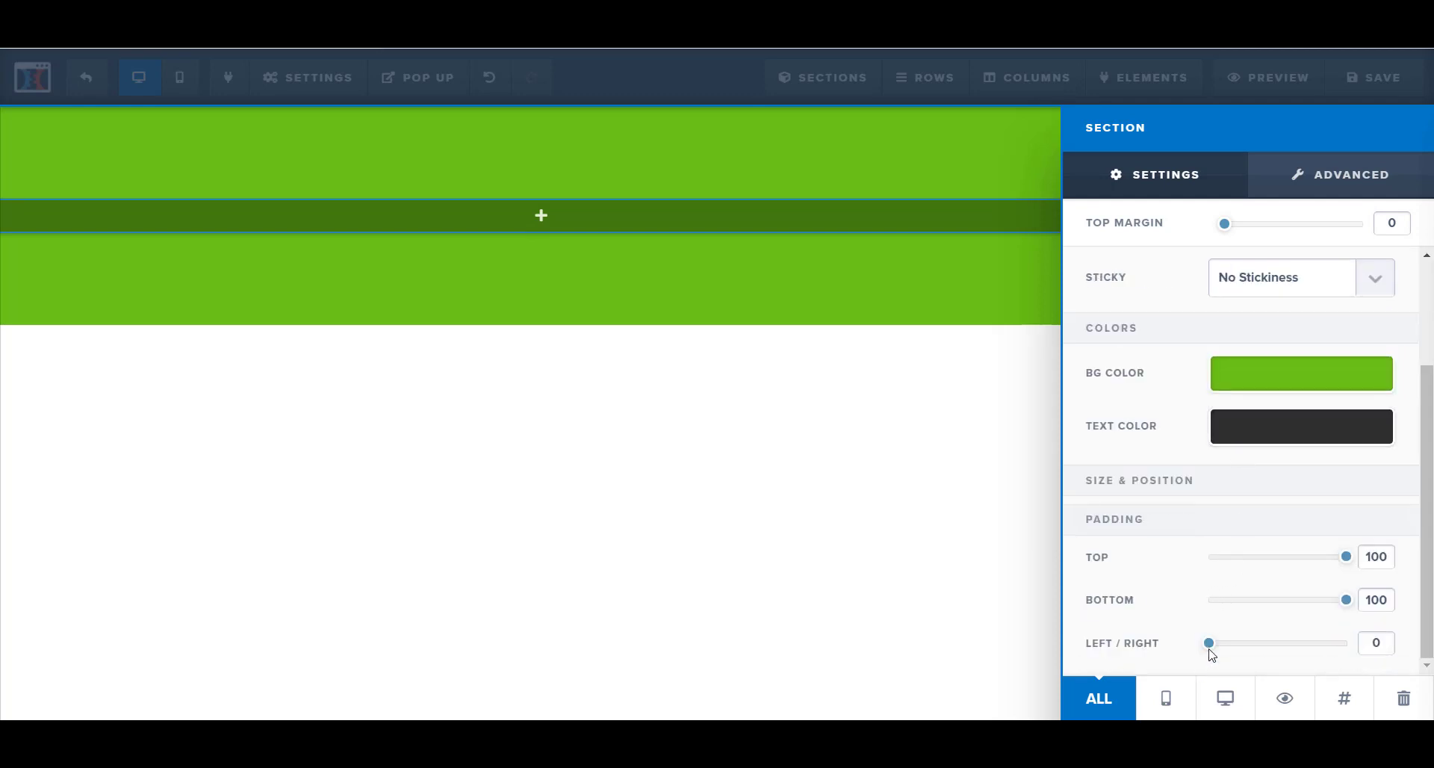
pyautogui.moveTo(1211, 646)
pyautogui.mouseDown()
pyautogui.moveTo(1335, 650)
pyautogui.moveTo(1211, 653)
pyautogui.mouseUp()
# Review the section's advanced style options and its general settings, and return to the page.
pyautogui.click(1339, 163)
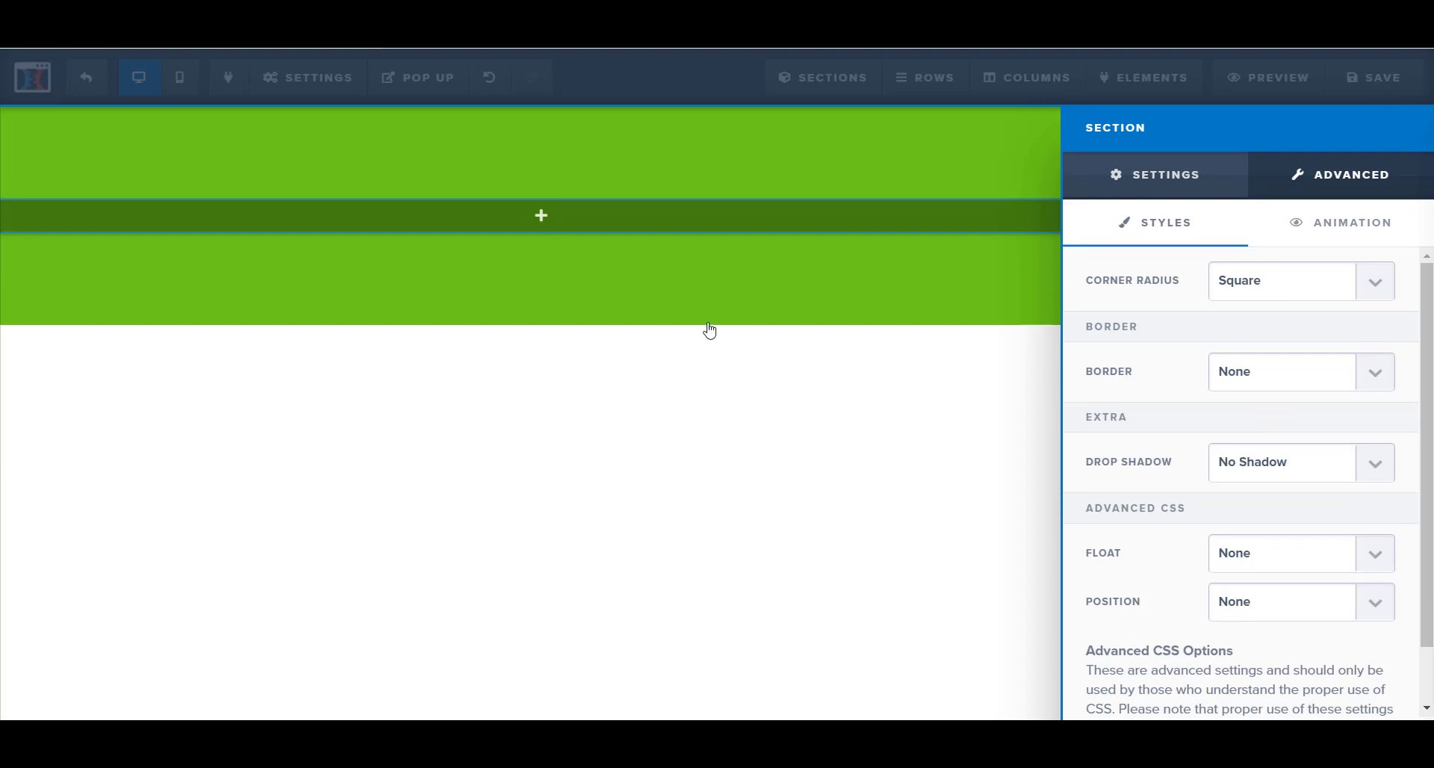
pyautogui.click(835, 263)
pyautogui.click(1397, 125)
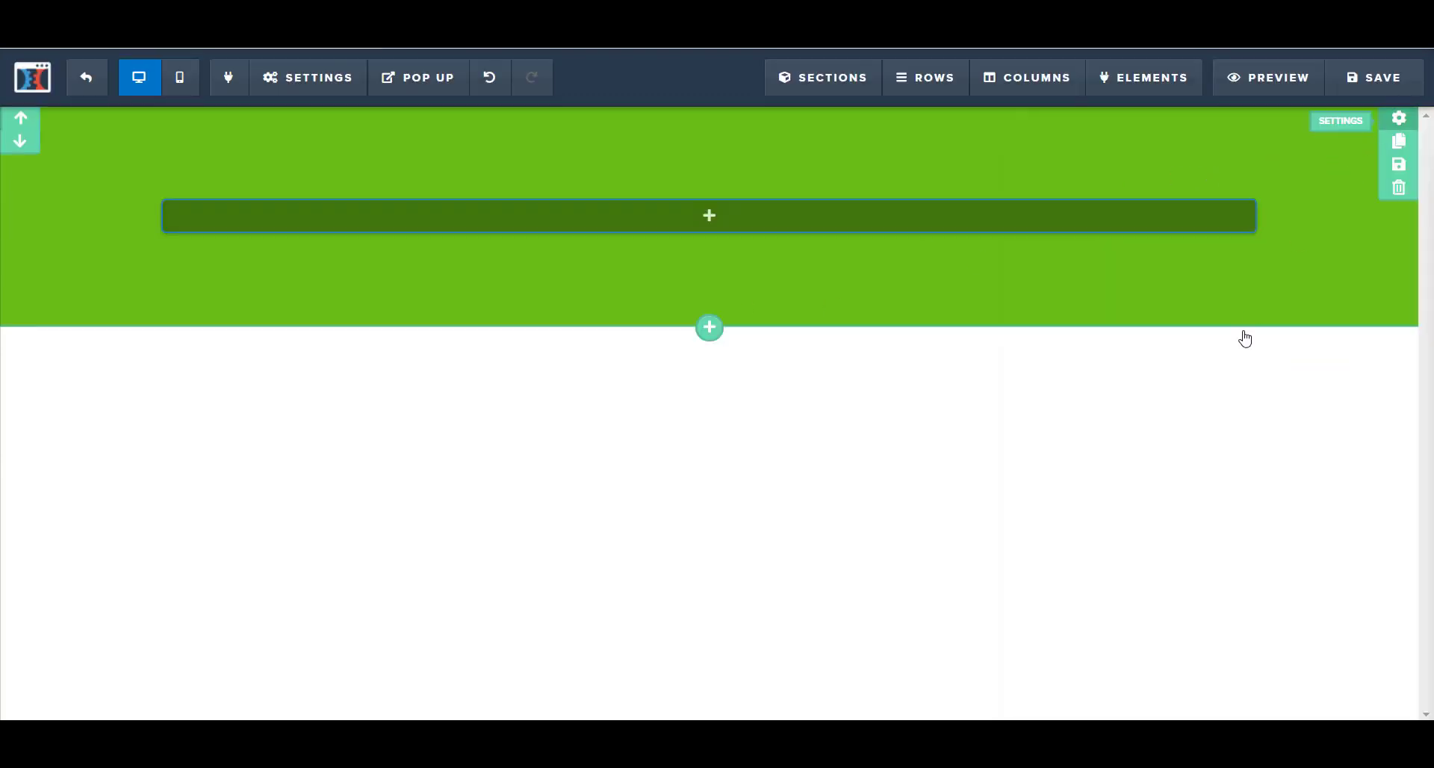
pyautogui.scroll(-2, 1245, 345)
pyautogui.scroll(2, 1246, 346)
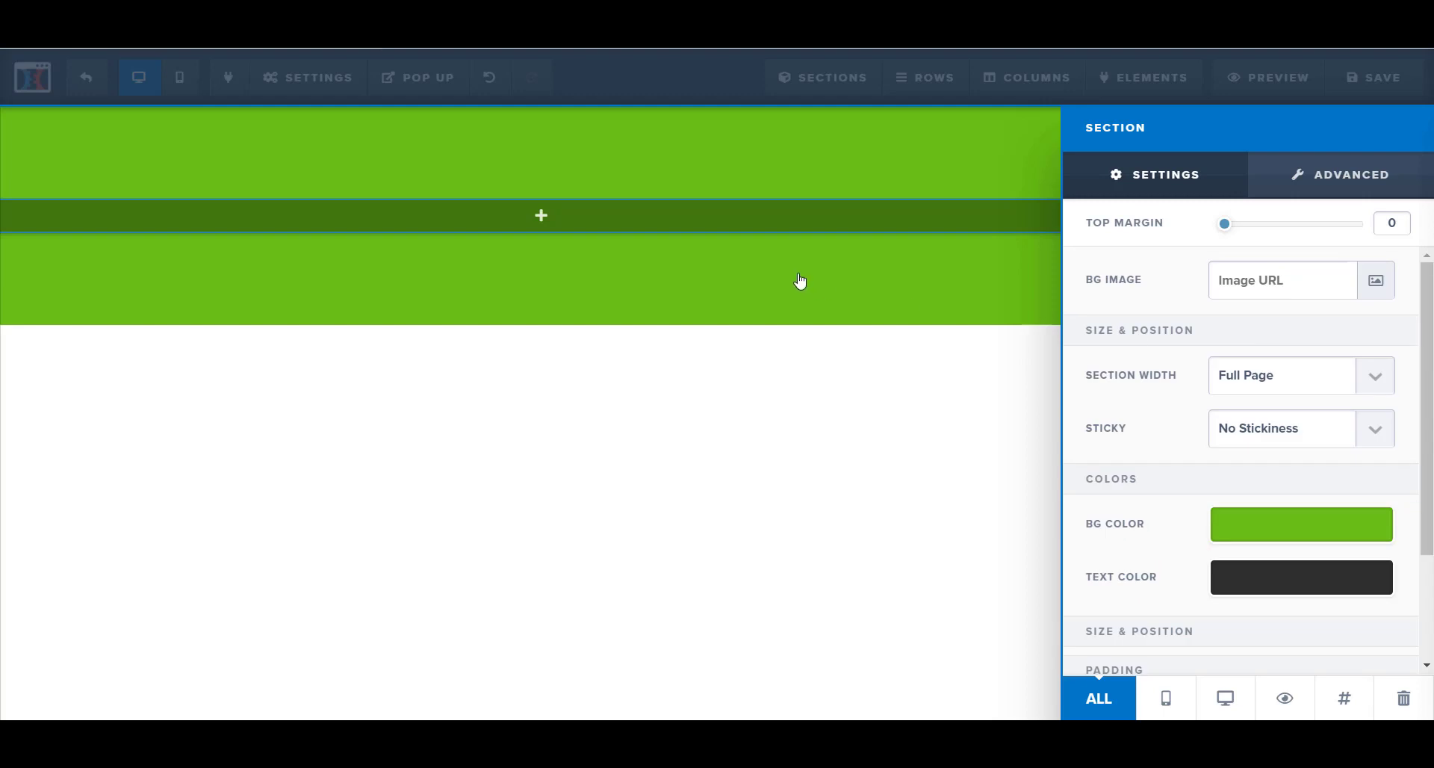
pyautogui.click(782, 265)
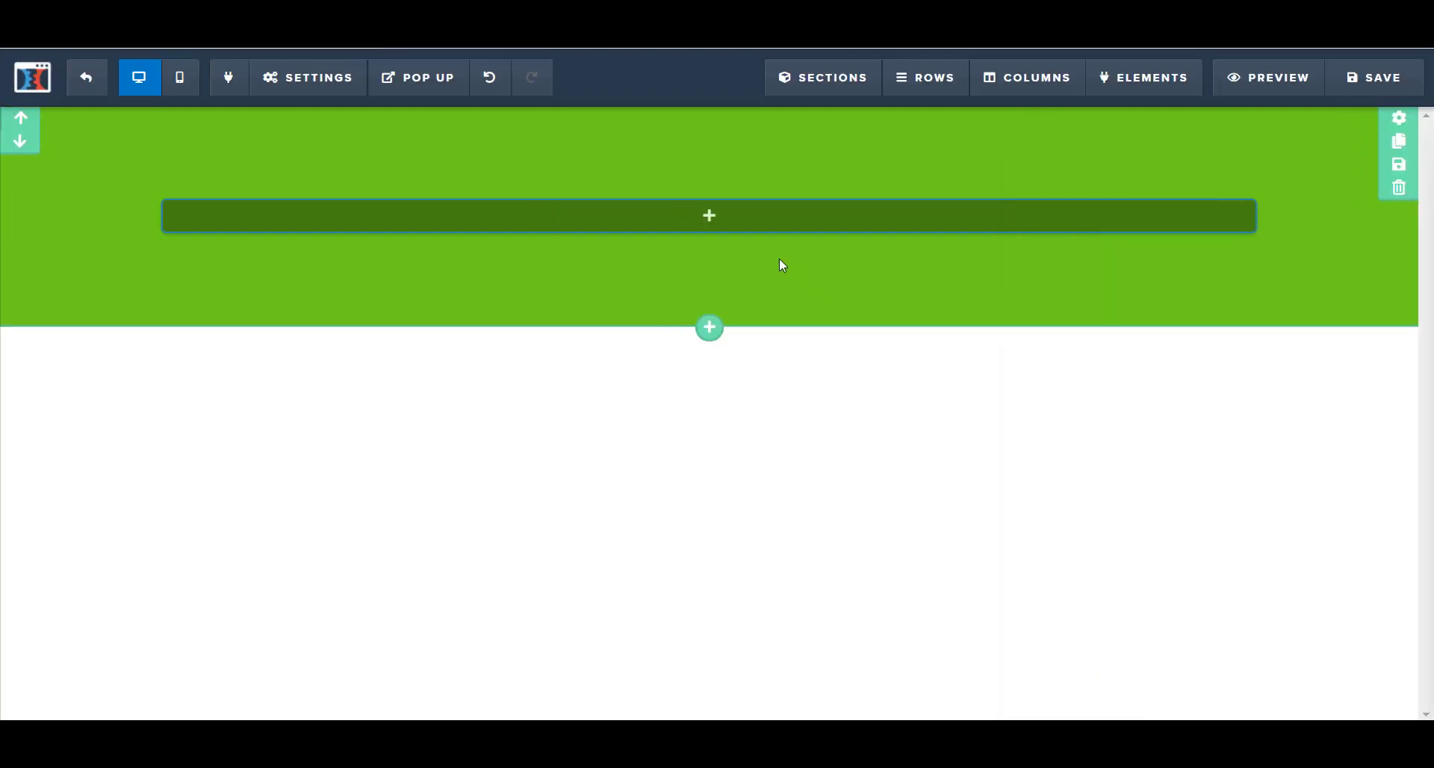
# Add a one-column row to the green section and set the row's background color to blue, #0174c7.
pyautogui.click(709, 216)
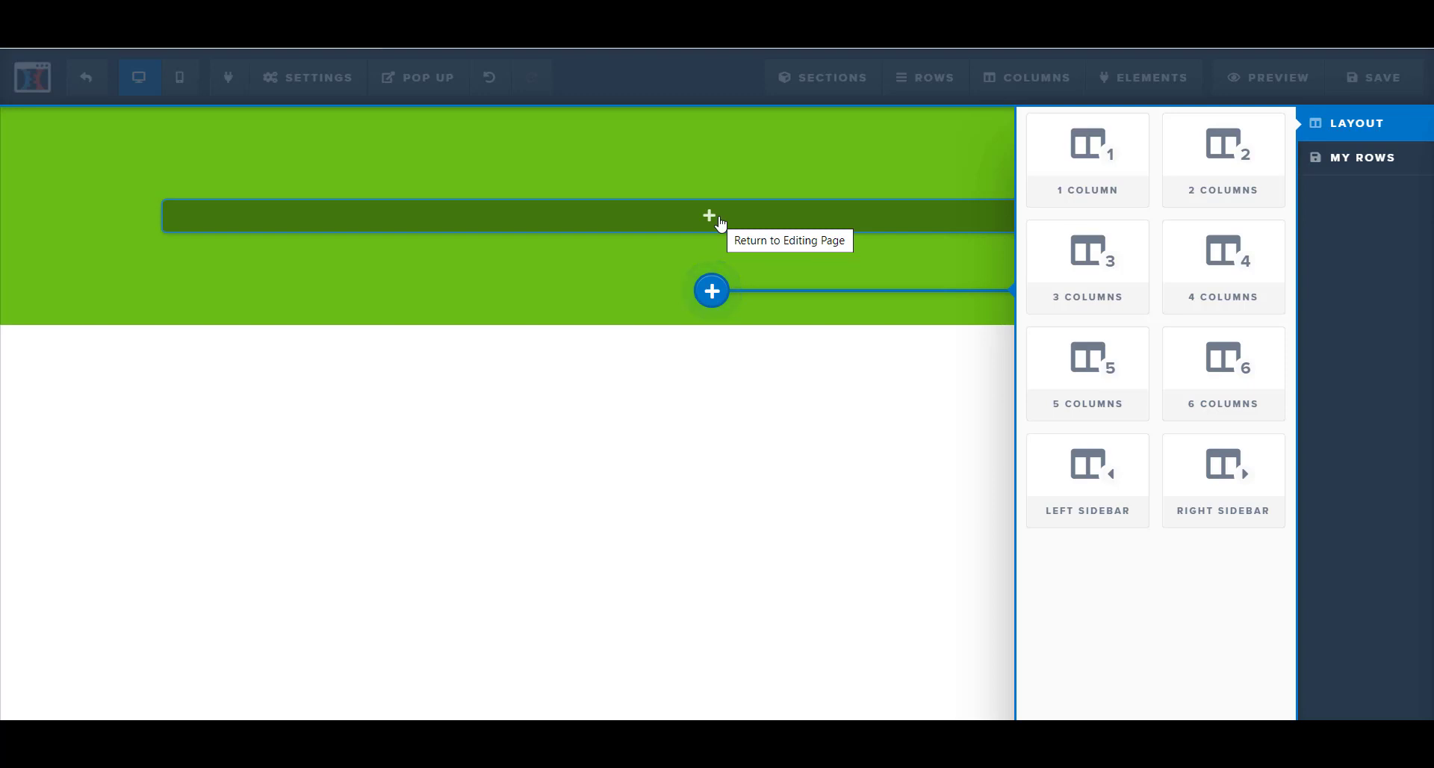
pyautogui.click(1101, 182)
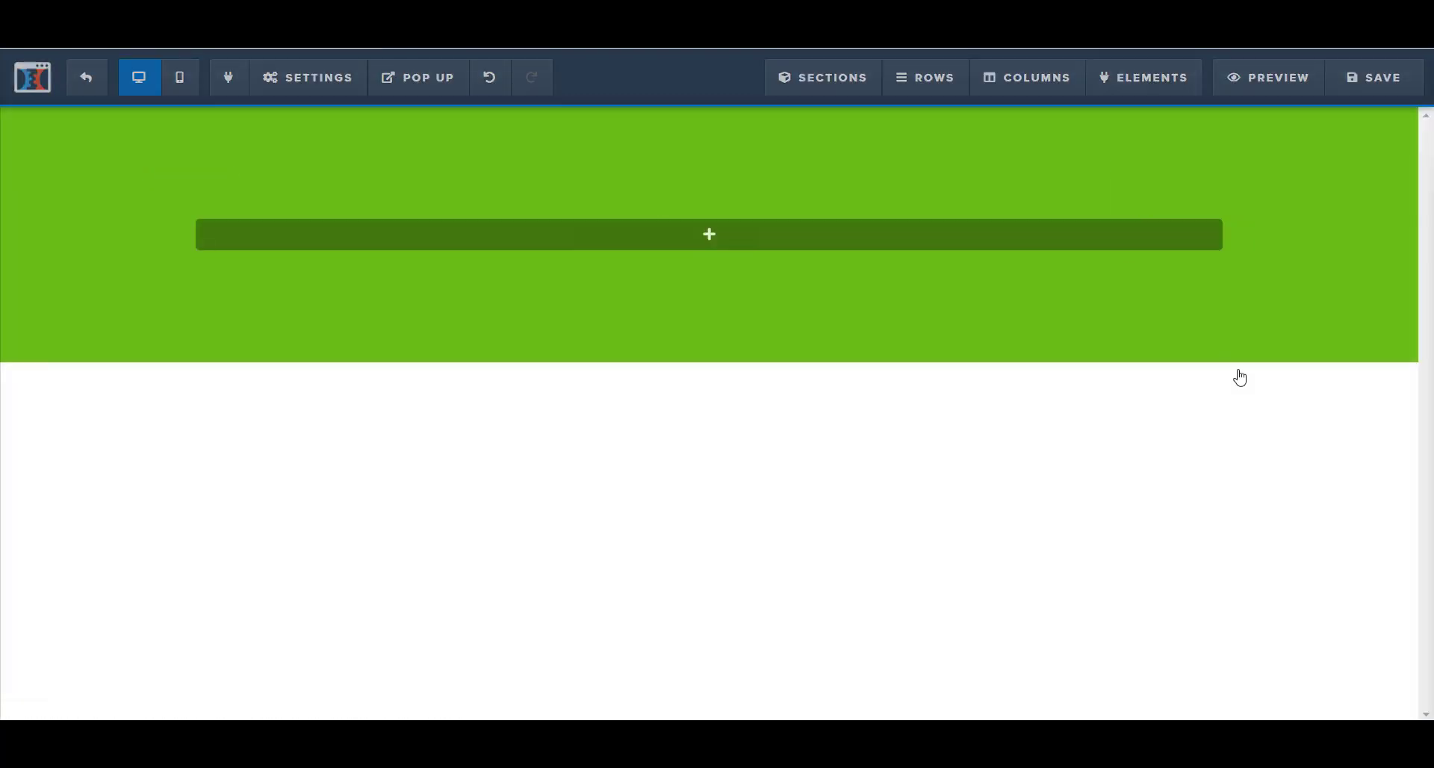
pyautogui.click(1246, 376)
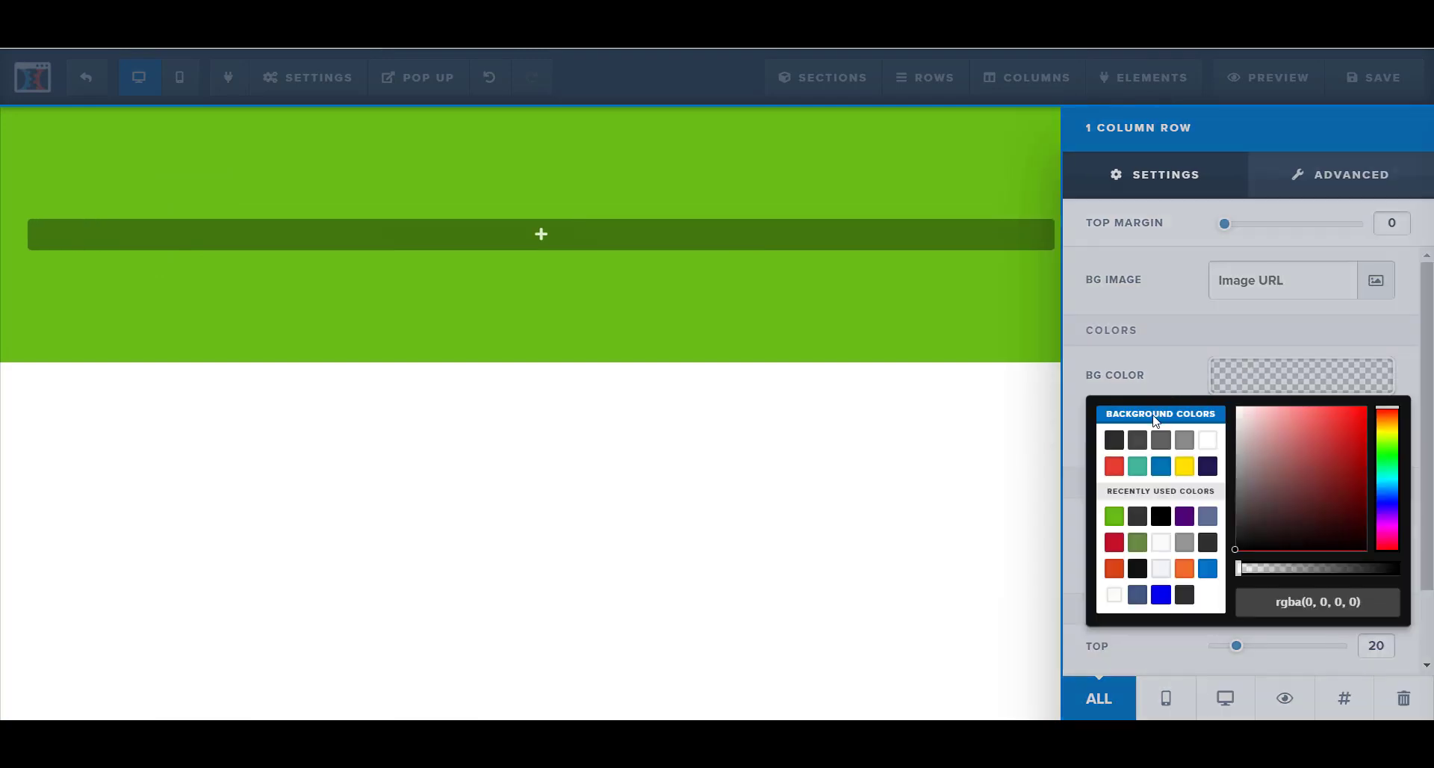
pyautogui.click(1203, 573)
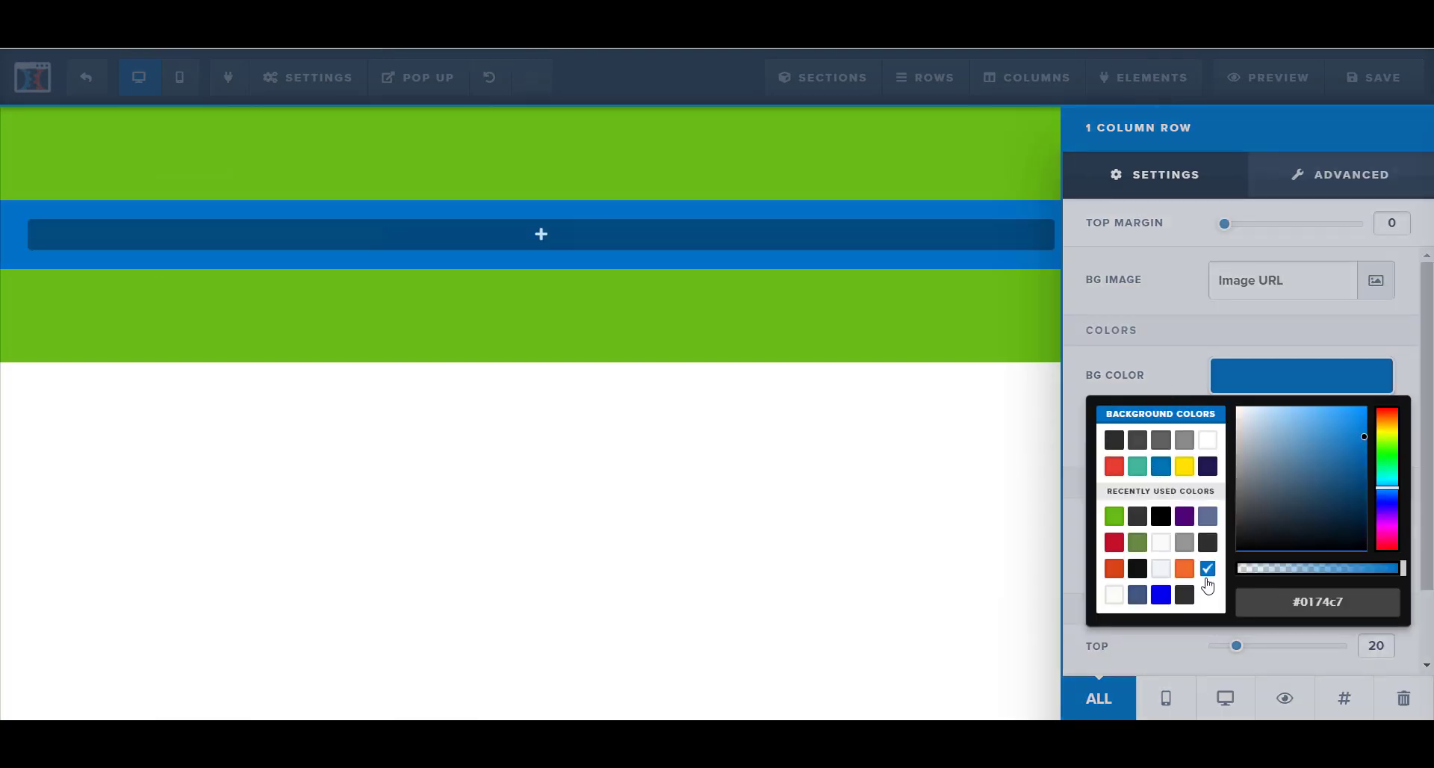
pyautogui.click(1130, 347)
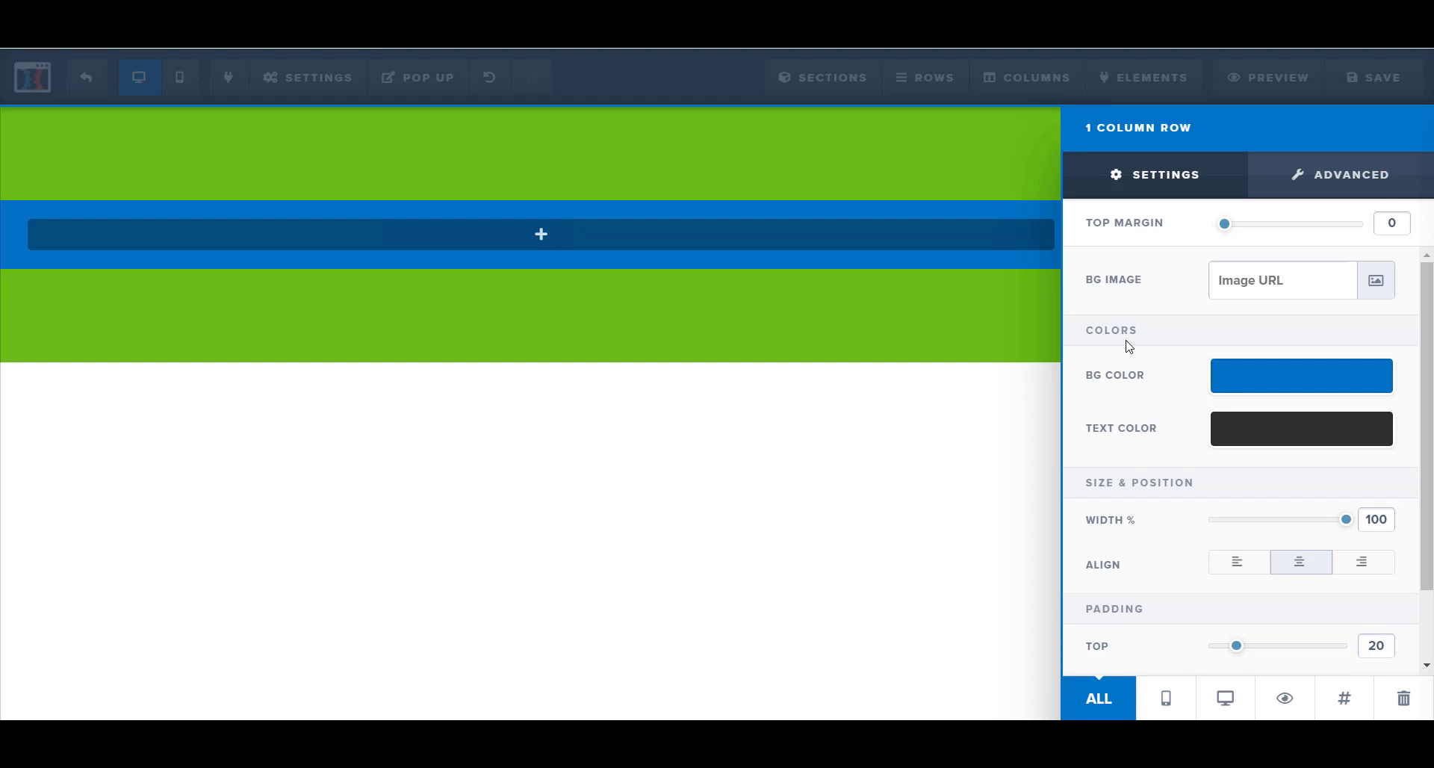
# Review the one-column row's margin, color, width, alignment and padding settings.
pyautogui.scroll(-1, 1209, 393)
pyautogui.scroll(1, 1208, 393)
pyautogui.moveTo(1227, 232)
pyautogui.mouseDown()
pyautogui.moveTo(1367, 226)
pyautogui.moveTo(1233, 226)
pyautogui.mouseUp()
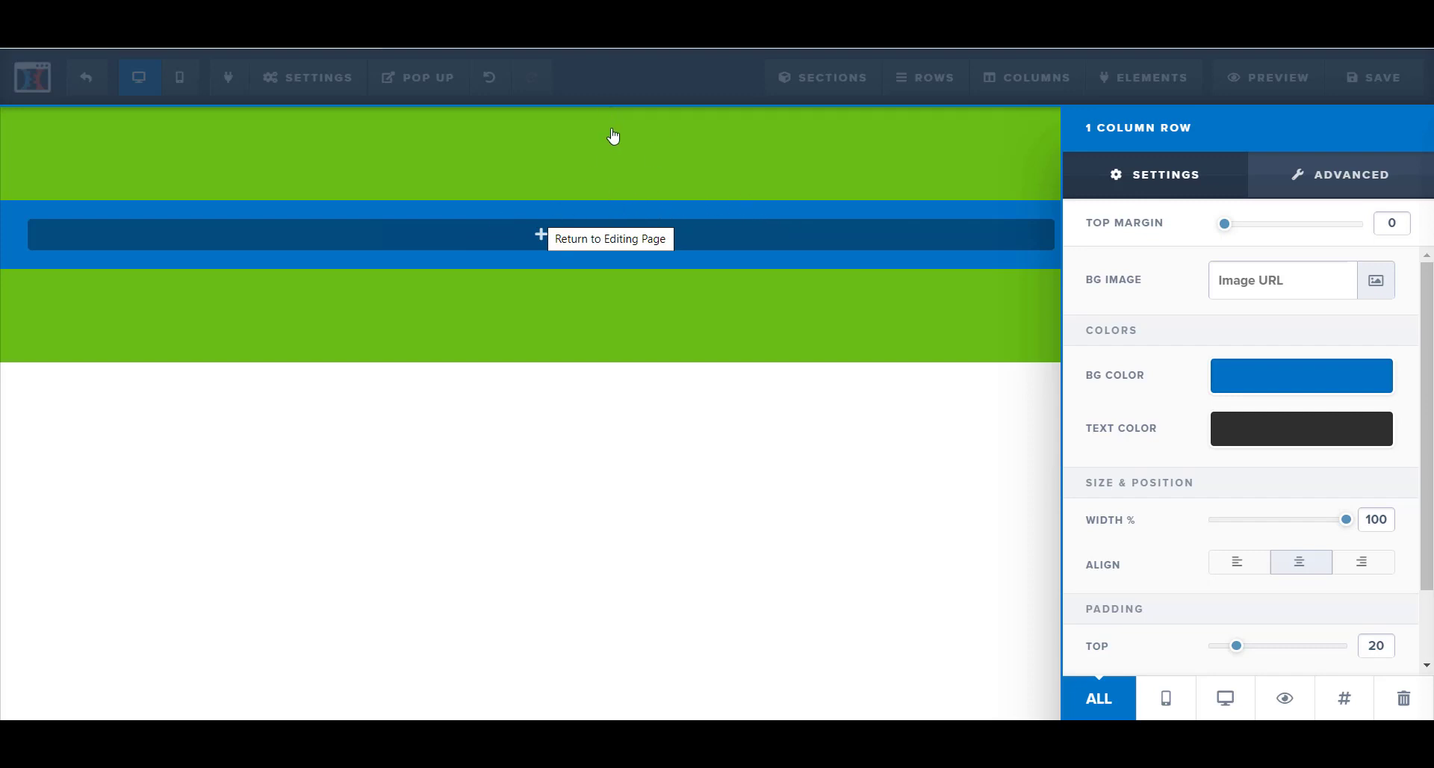
# Try a top margin of 100 on the blue row, reset it to 0, and set the row's top and bottom padding to 100.
pyautogui.moveTo(1228, 232); pyautogui.dragTo(1341, 224)
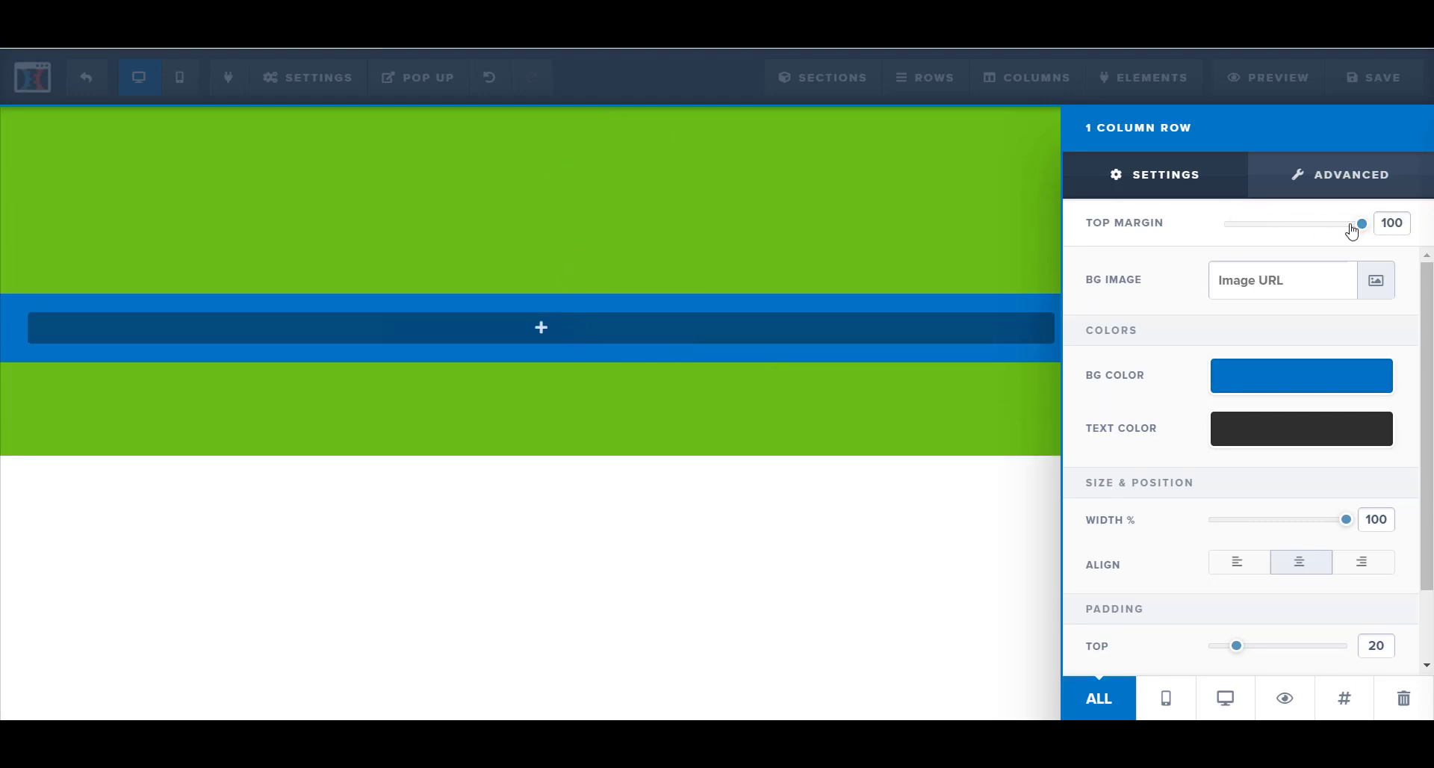
pyautogui.moveTo(1357, 227); pyautogui.dragTo(1226, 240)
pyautogui.scroll(-1, 1367, 496)
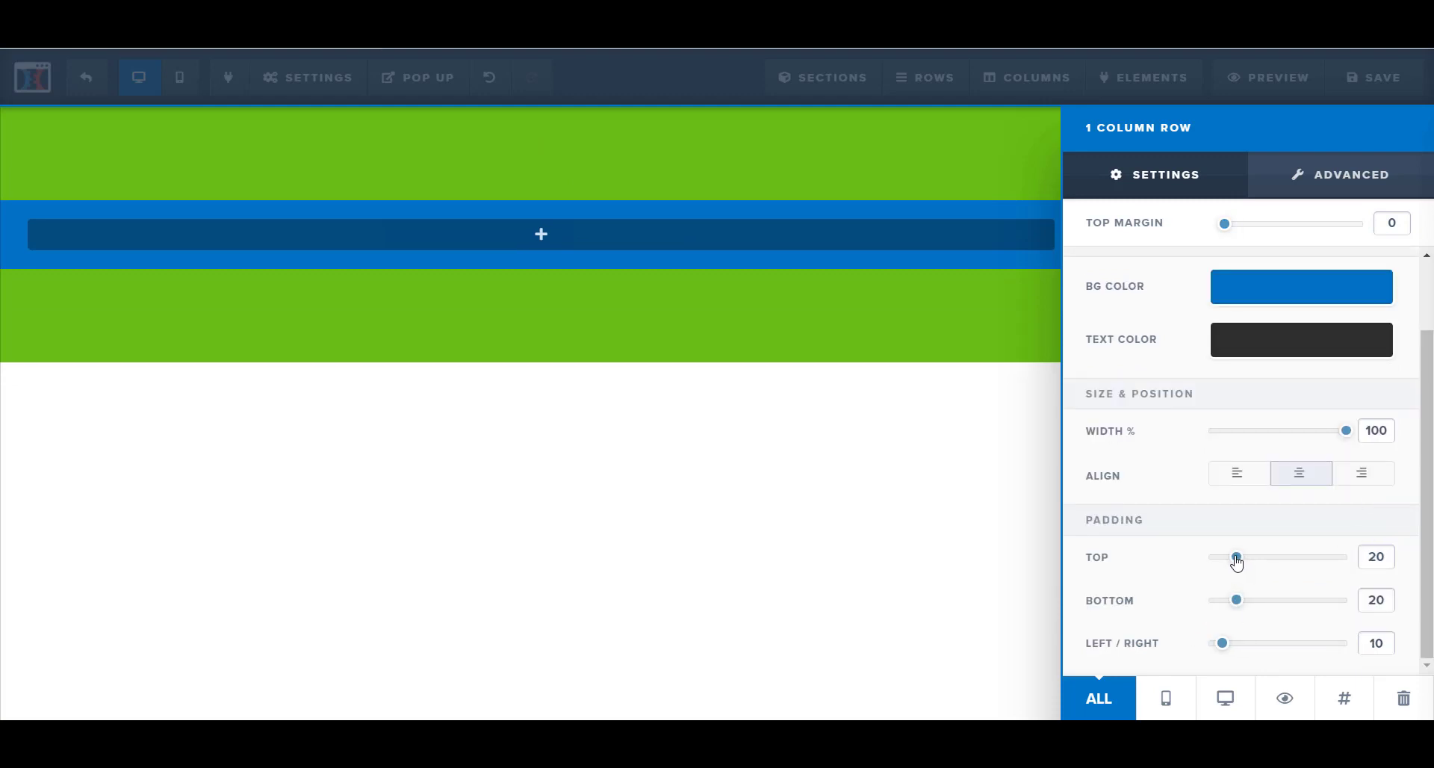
pyautogui.moveTo(1238, 563); pyautogui.dragTo(1354, 568)
pyautogui.moveTo(1240, 602); pyautogui.dragTo(1383, 609)
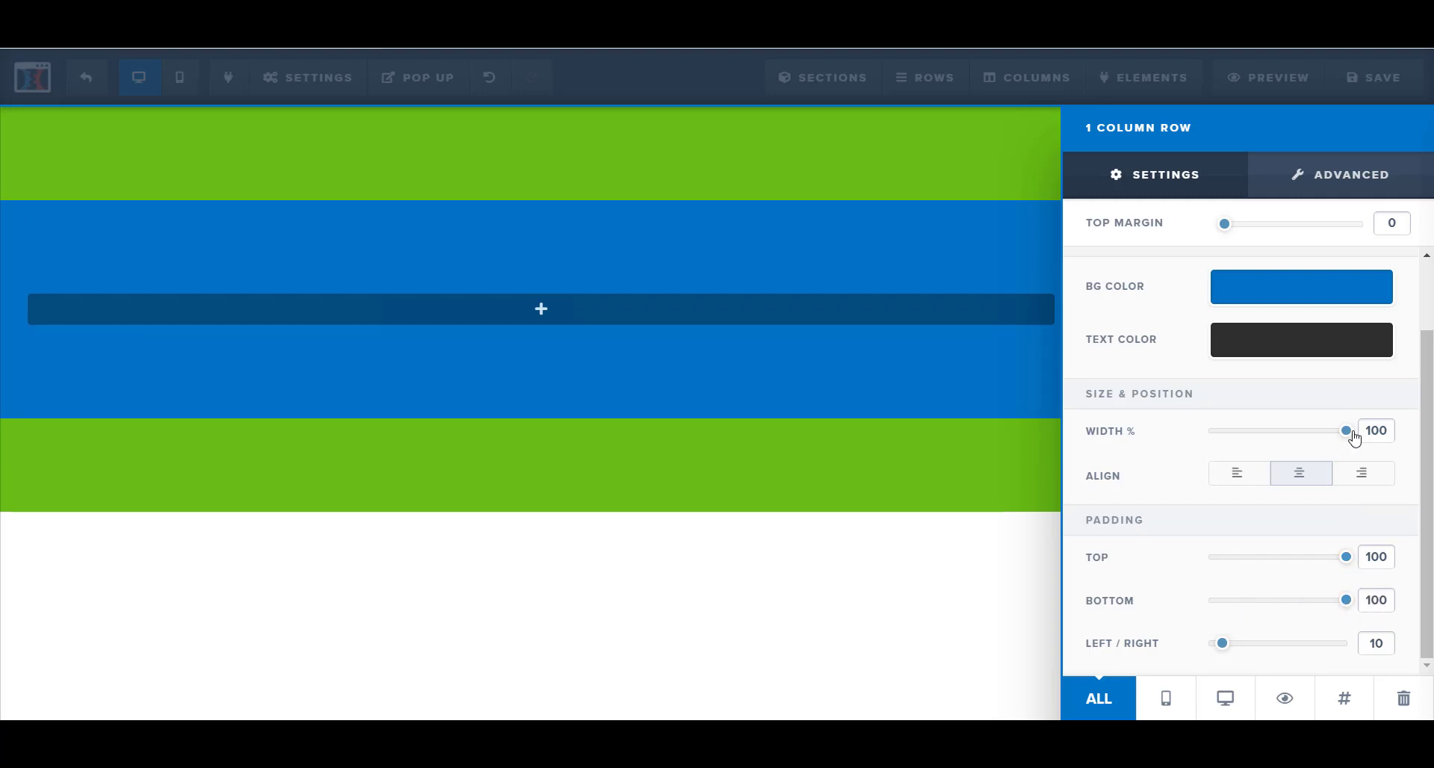
# Set the blue row's width to 60% and, after trying a side alignment, align it to the center.
pyautogui.moveTo(1345, 431); pyautogui.dragTo(1260, 442)
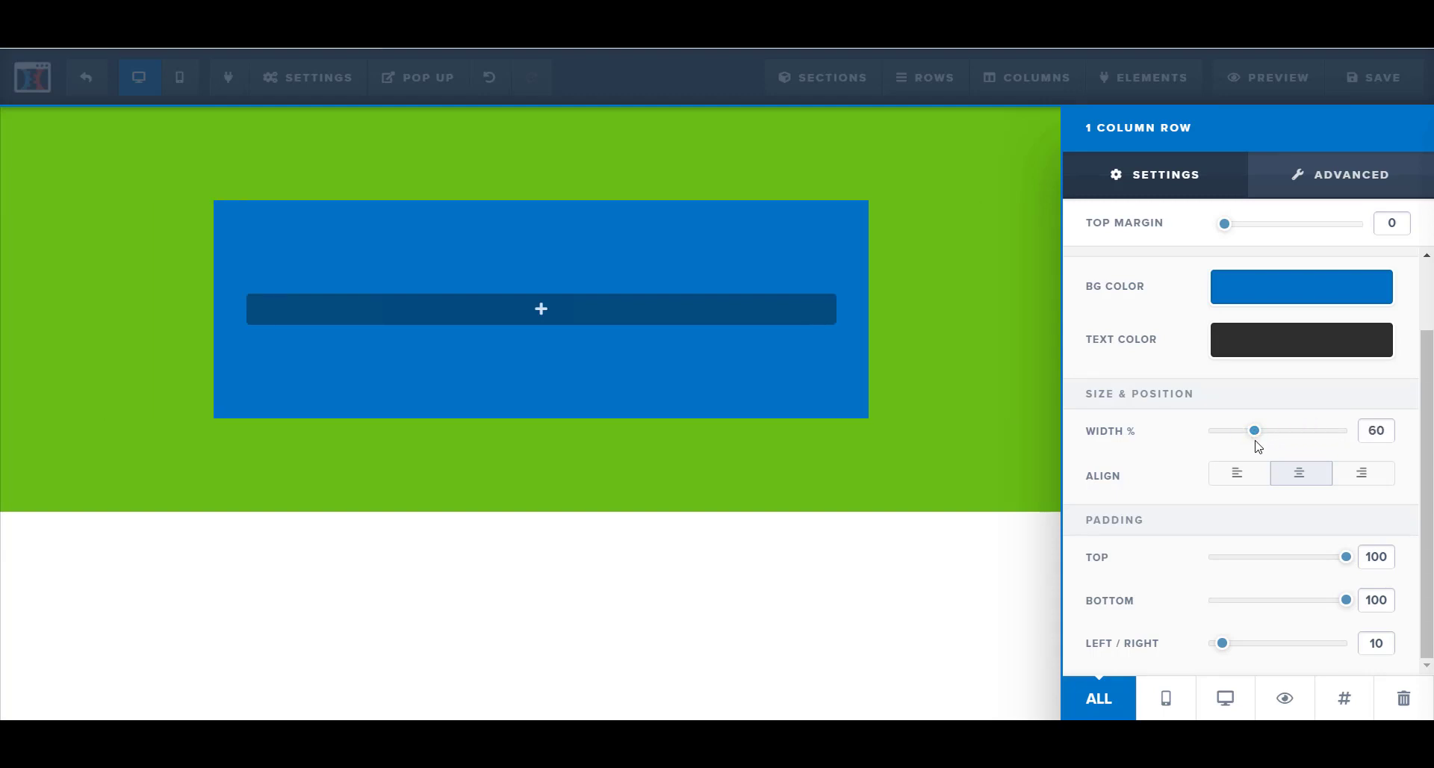
pyautogui.click(1364, 482)
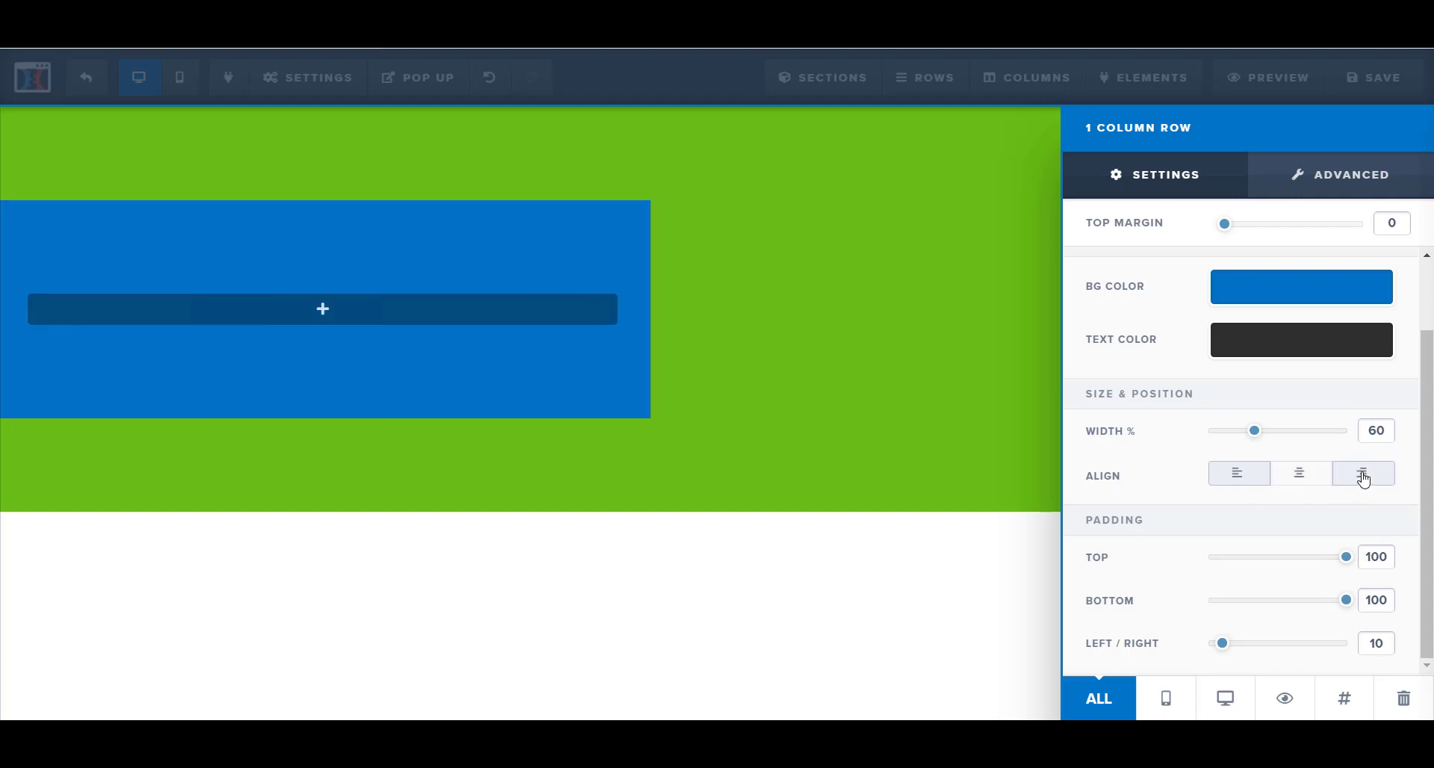
pyautogui.click(1300, 478)
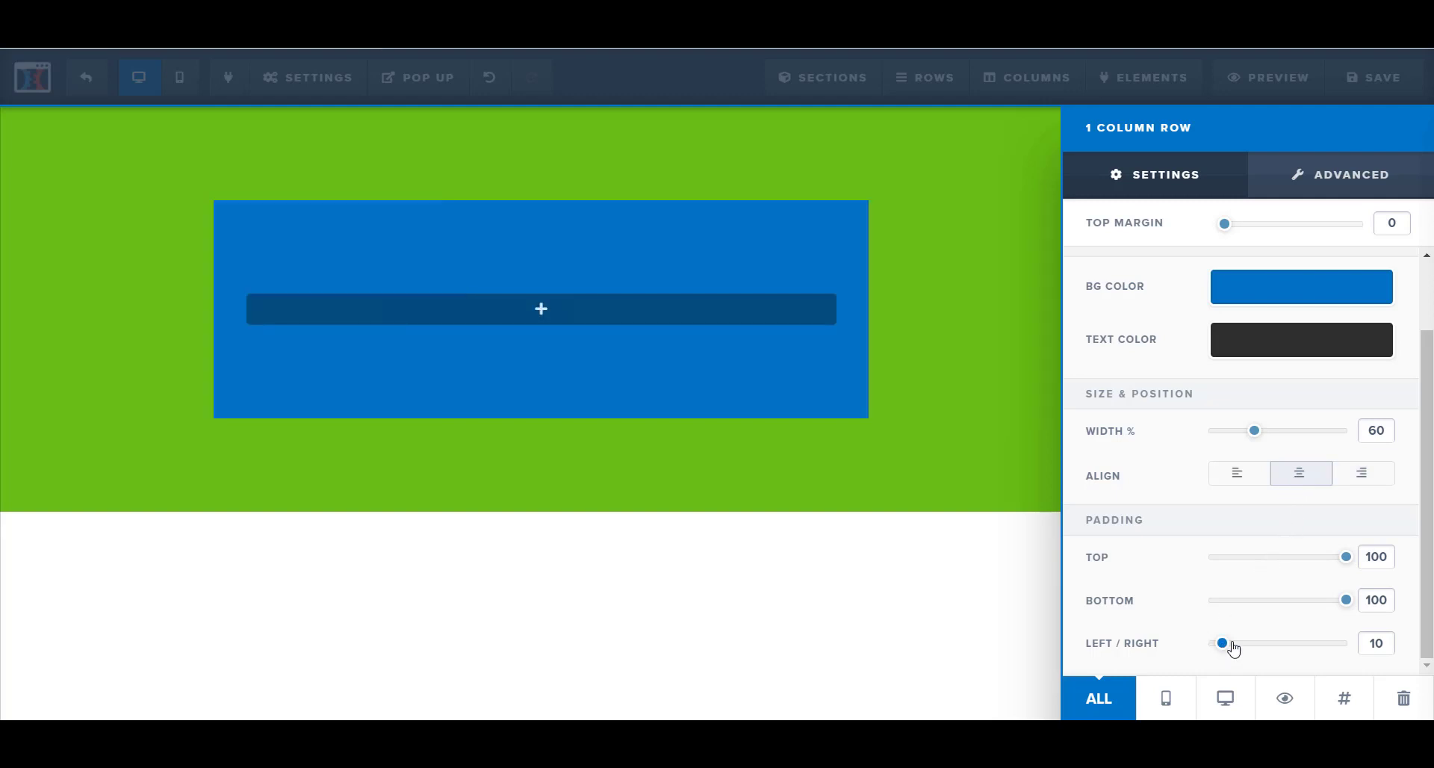
# Try a left/right padding of 90 on the blue row, reduce it to 0, and return to the page.
pyautogui.moveTo(1223, 643); pyautogui.dragTo(1172, 649)
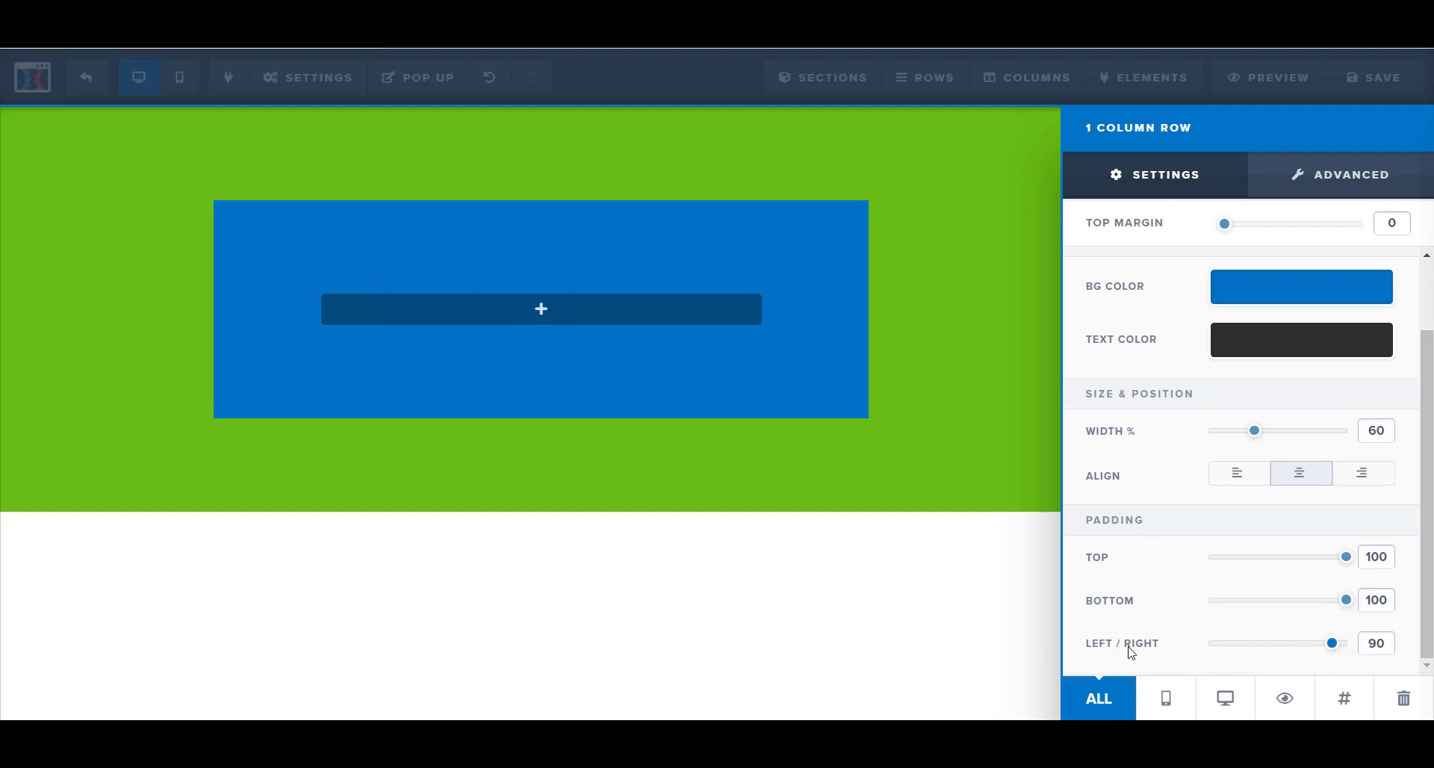
pyautogui.scroll(2, 1190, 413)
pyautogui.moveTo(1217, 234)
pyautogui.mouseDown()
pyautogui.moveTo(1370, 231)
pyautogui.moveTo(1217, 230)
pyautogui.mouseUp()
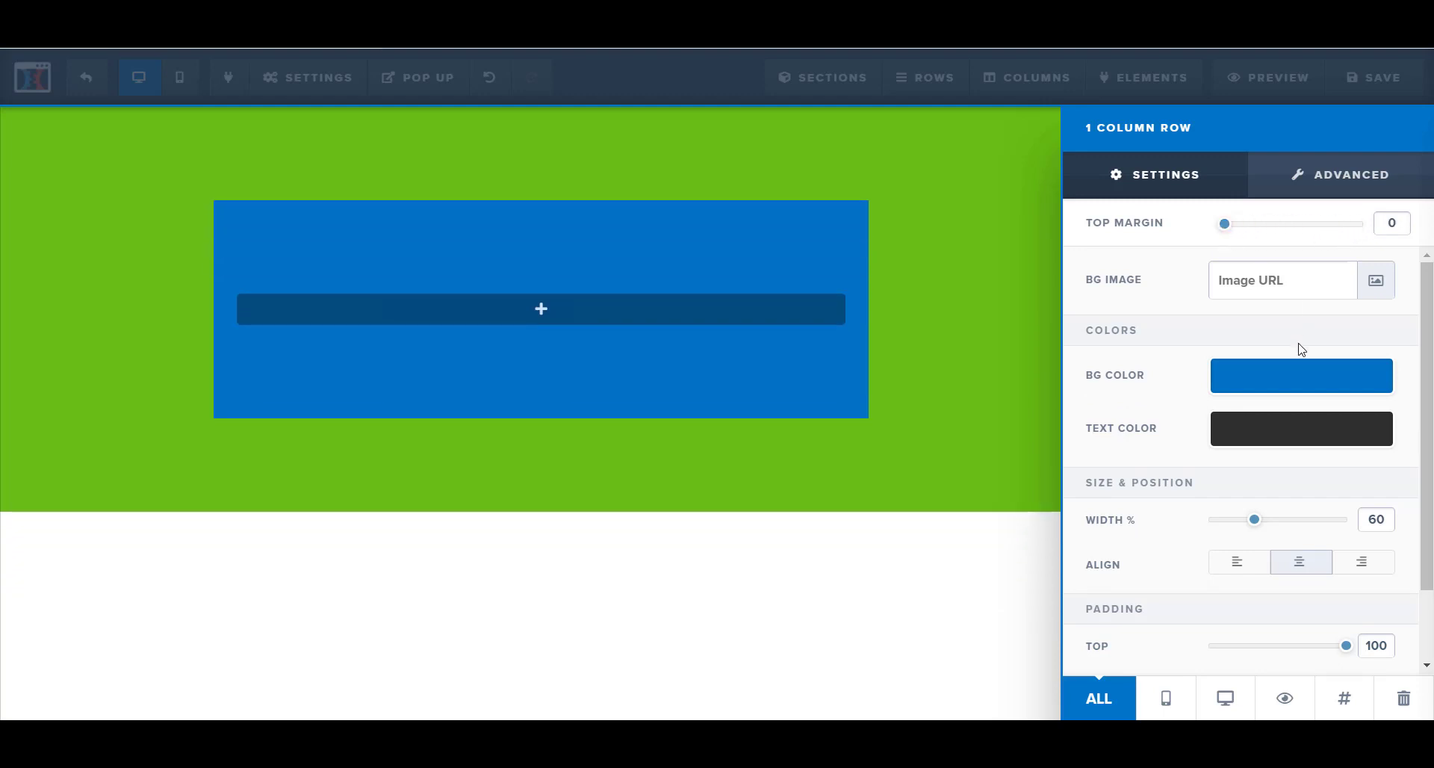
pyautogui.scroll(-1, 1282, 511)
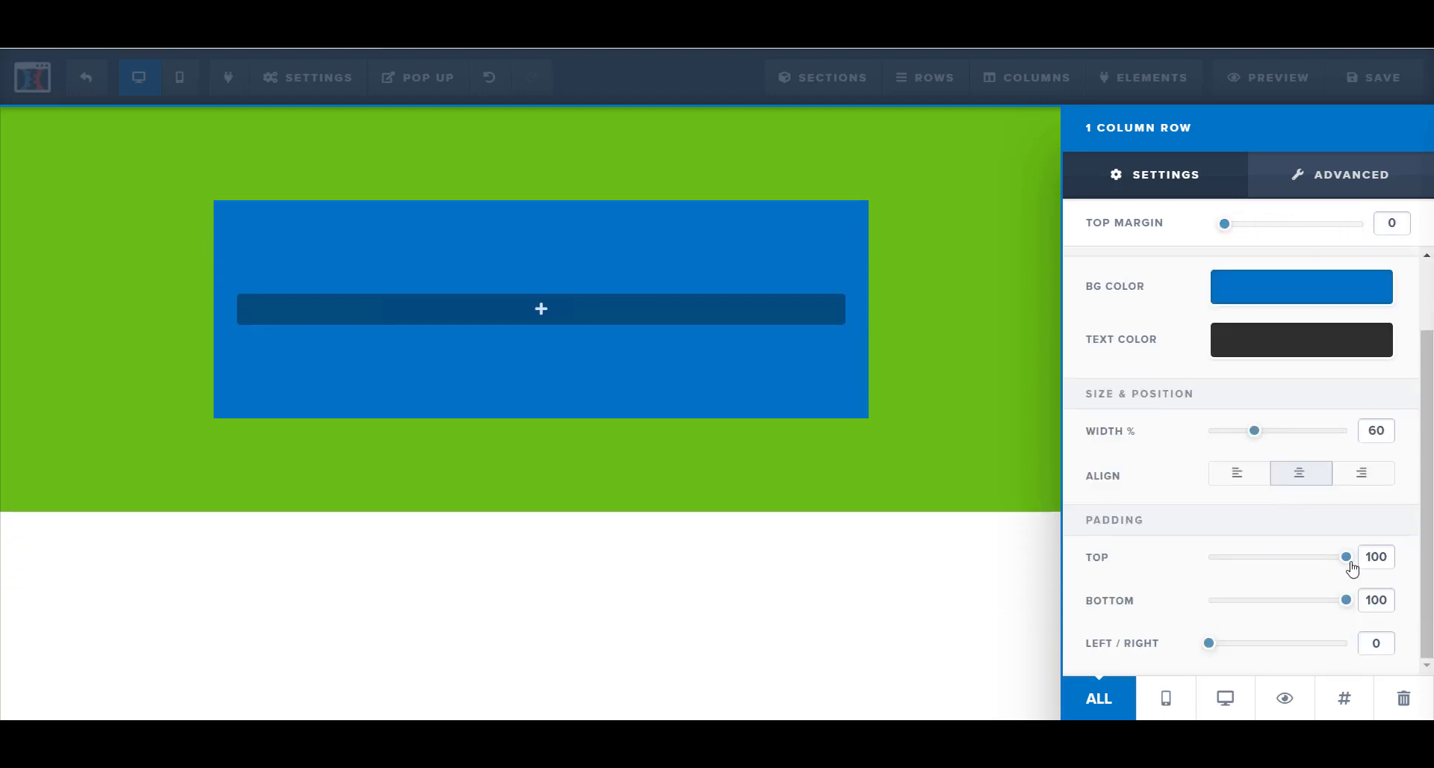
pyautogui.moveTo(1352, 566); pyautogui.dragTo(1402, 564)
pyautogui.click(940, 246)
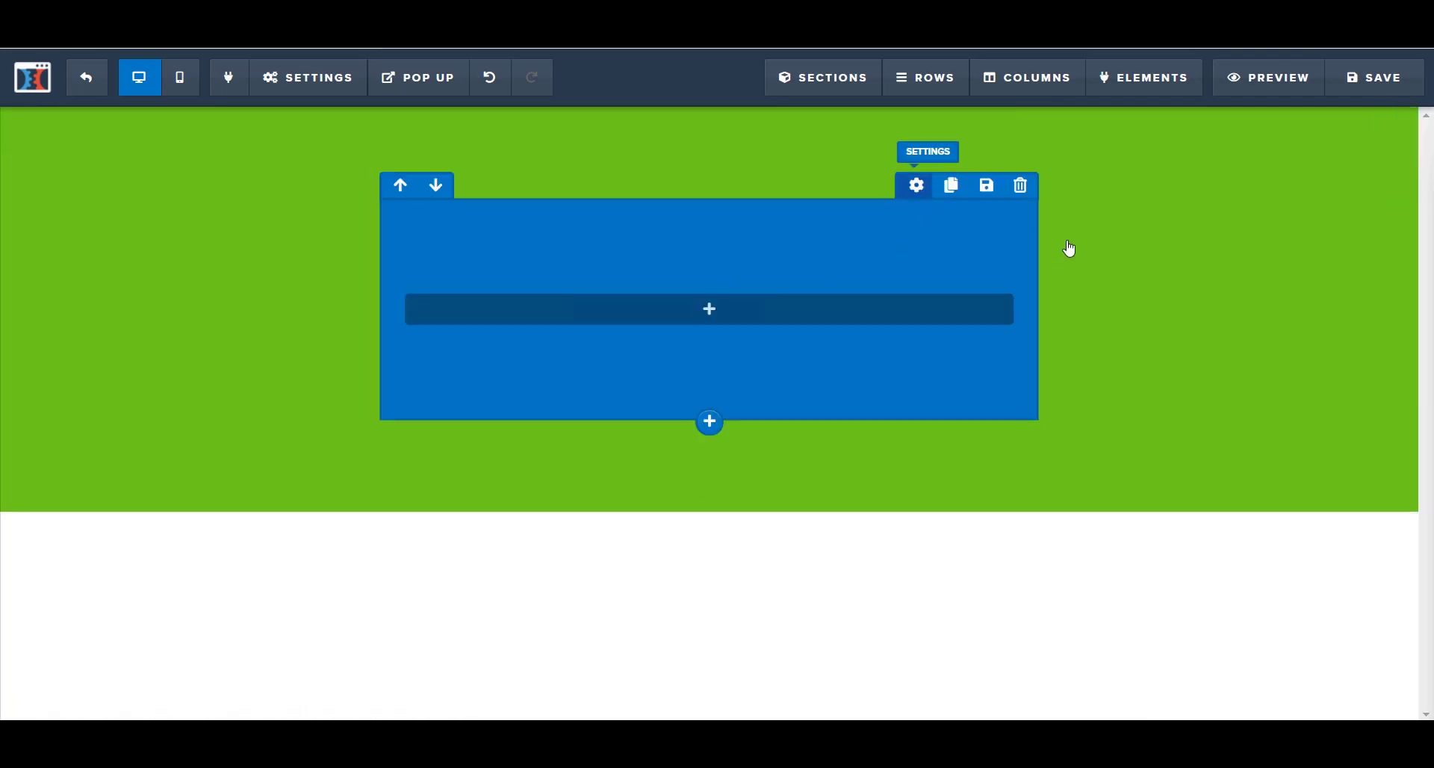
# In the row's advanced style options, try a 50px corner radius and set it to 25px.
pyautogui.click(1350, 183)
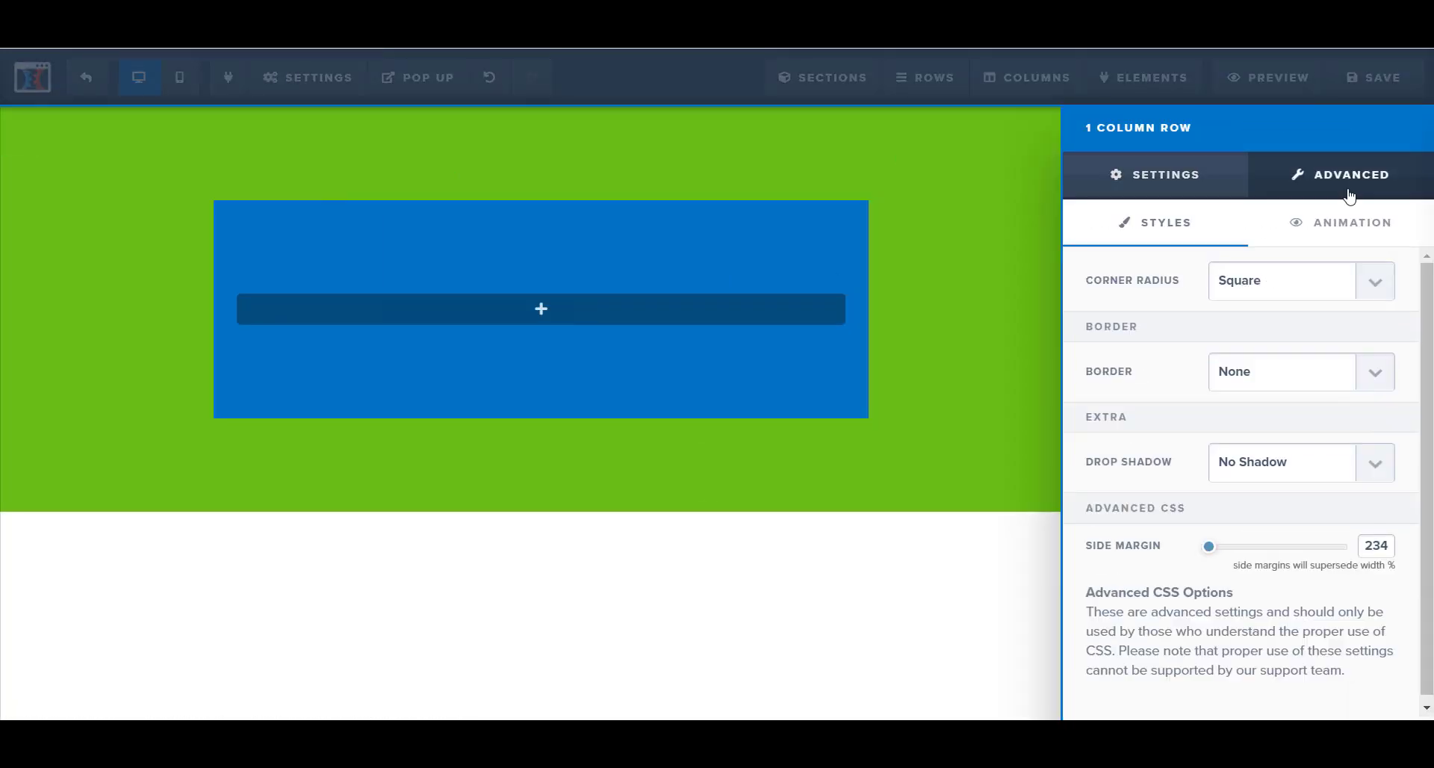
pyautogui.click(1316, 291)
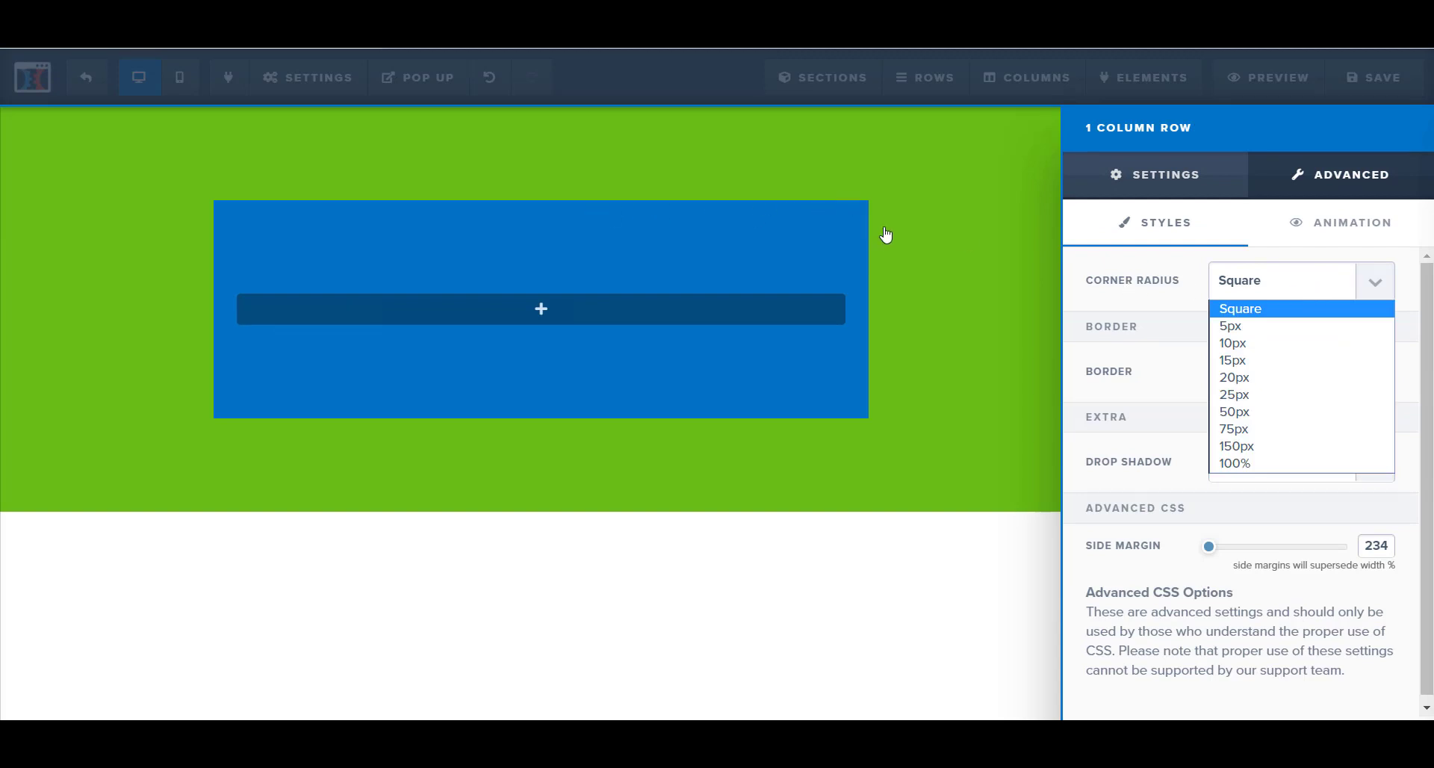
pyautogui.click(1262, 413)
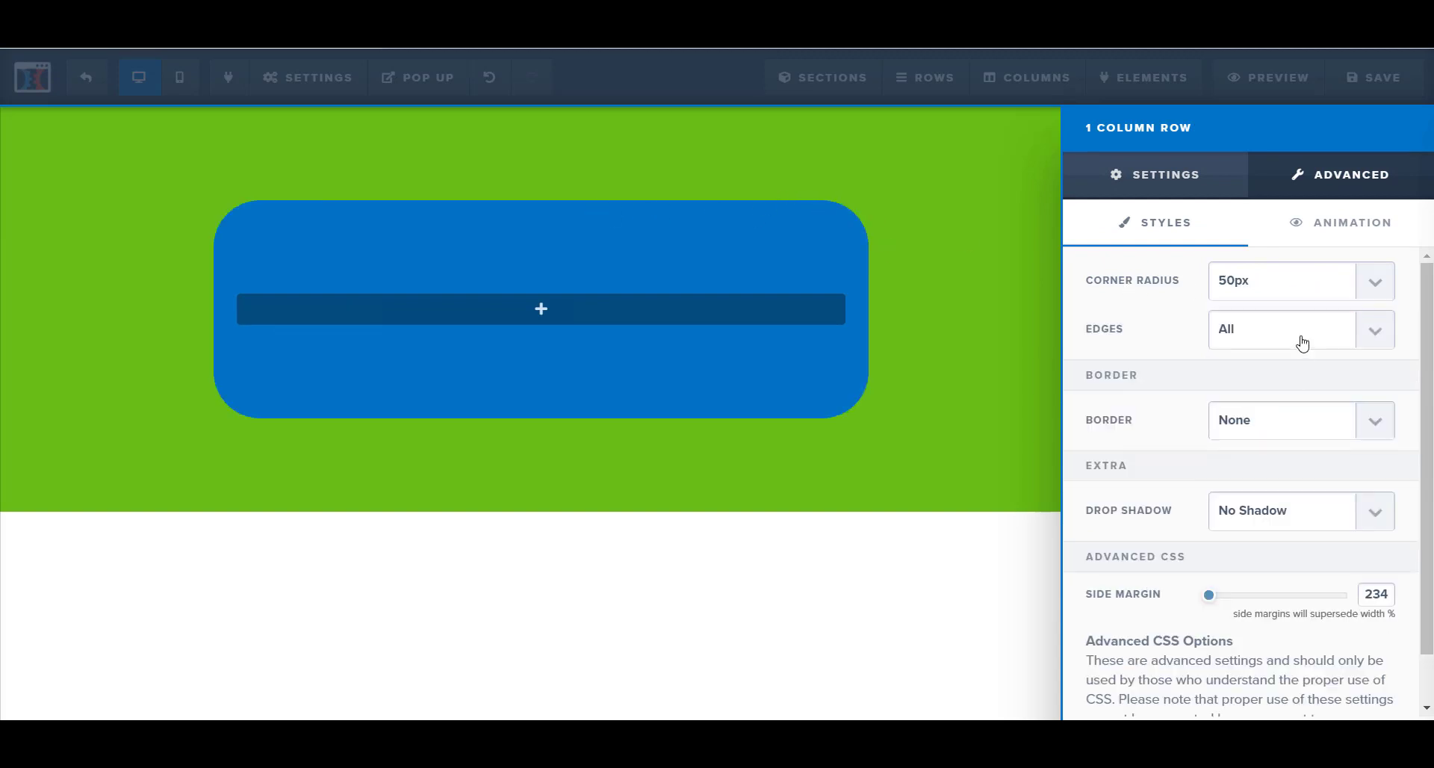
pyautogui.click(1294, 288)
pyautogui.click(1286, 399)
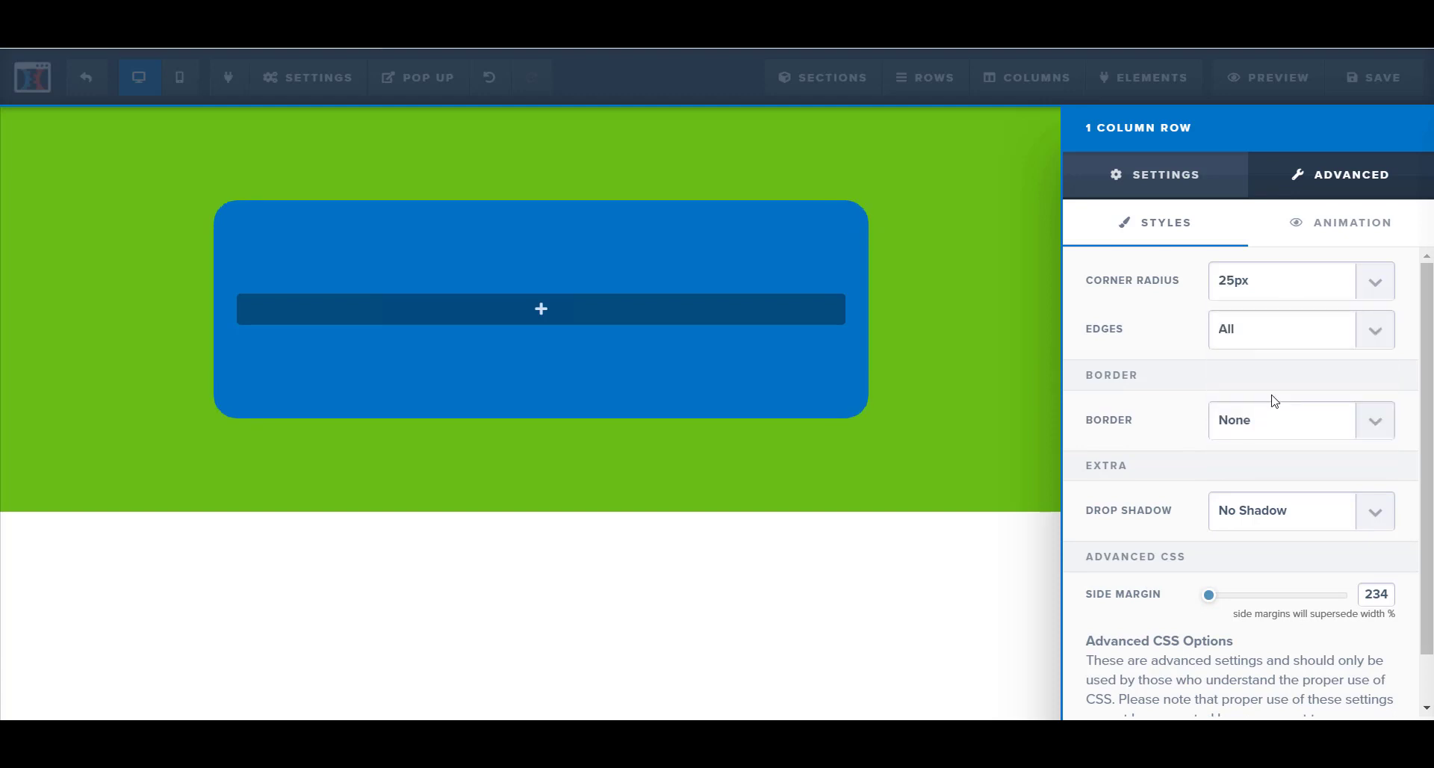
# Try rounding only the row's top edges and only its bottom edges, and set the rounded edges back to All.
pyautogui.click(1255, 330)
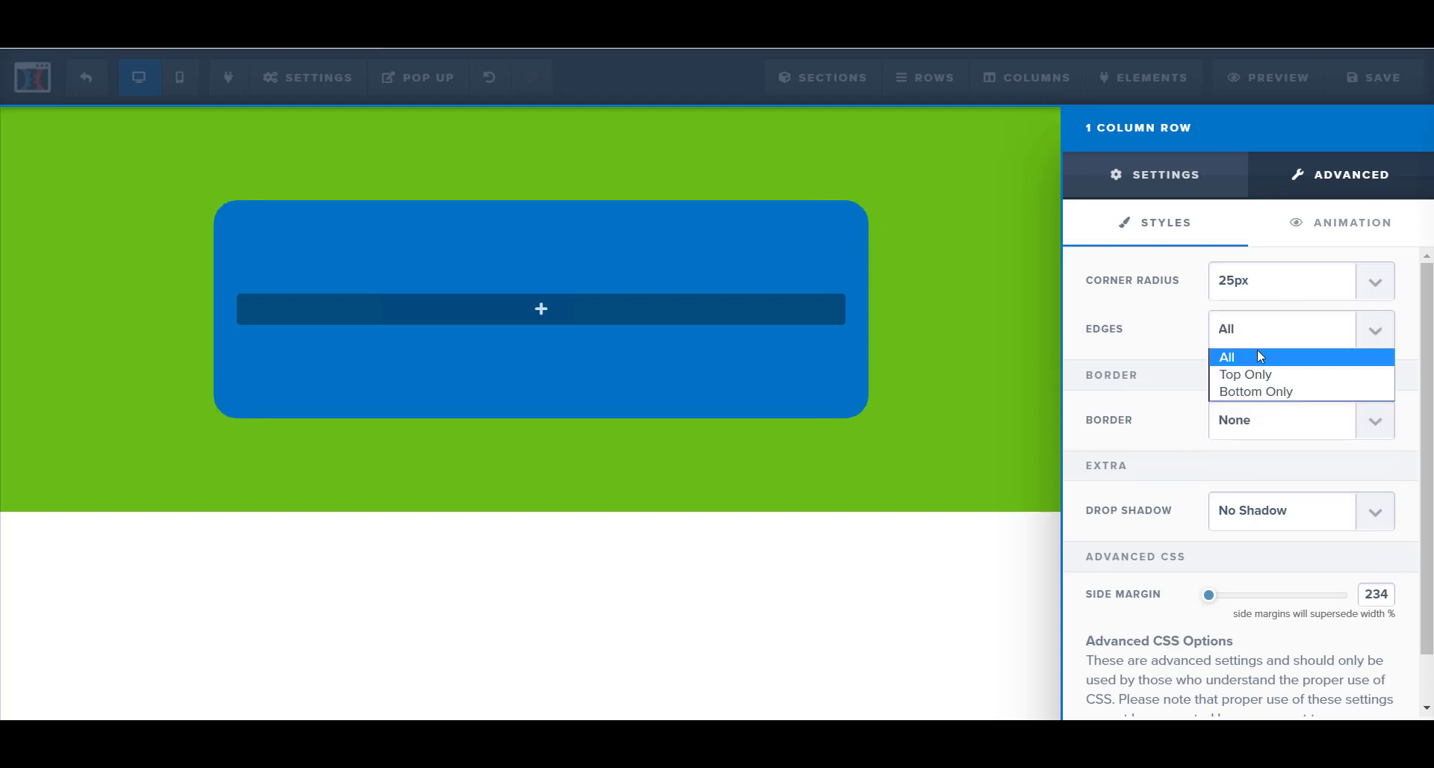
pyautogui.click(1266, 381)
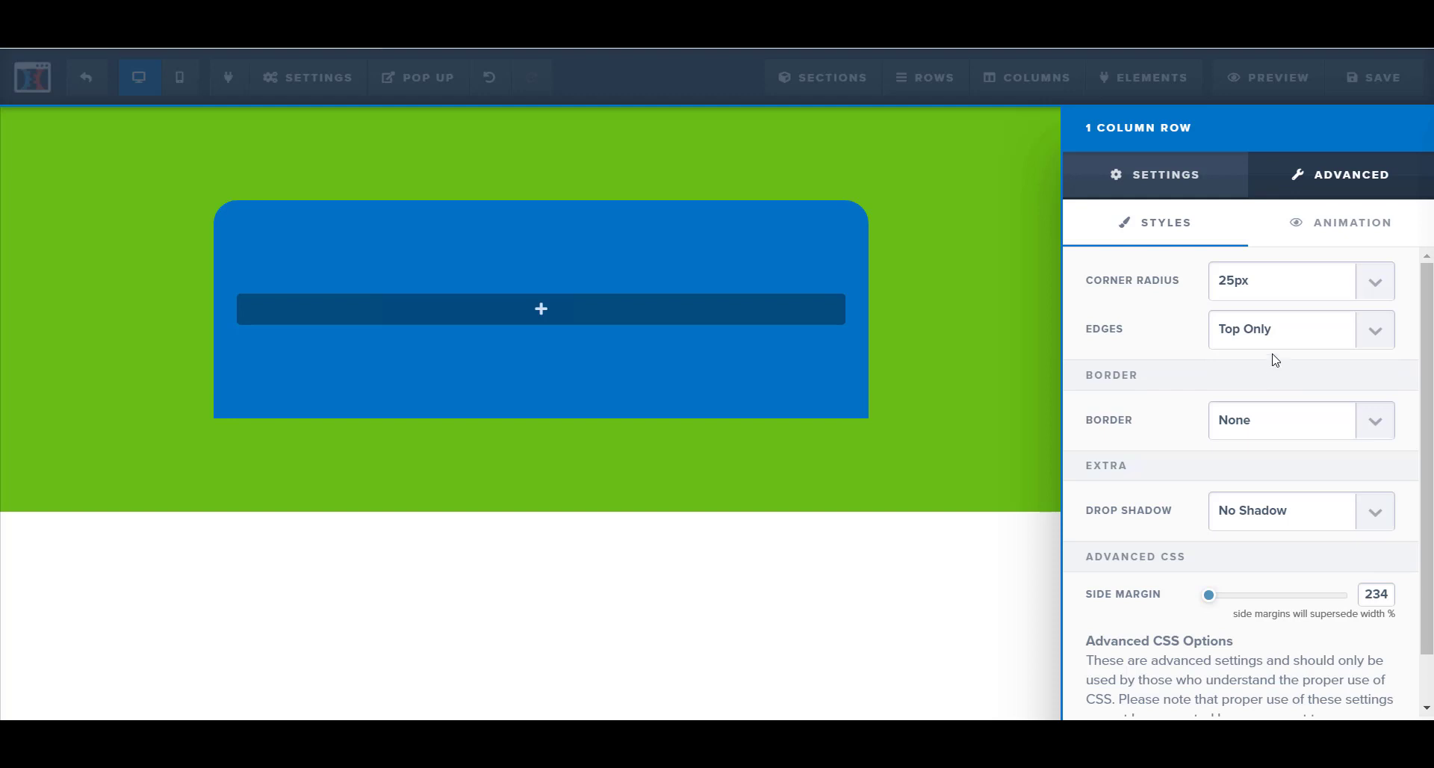
pyautogui.click(1276, 342)
pyautogui.click(1282, 396)
pyautogui.click(1276, 341)
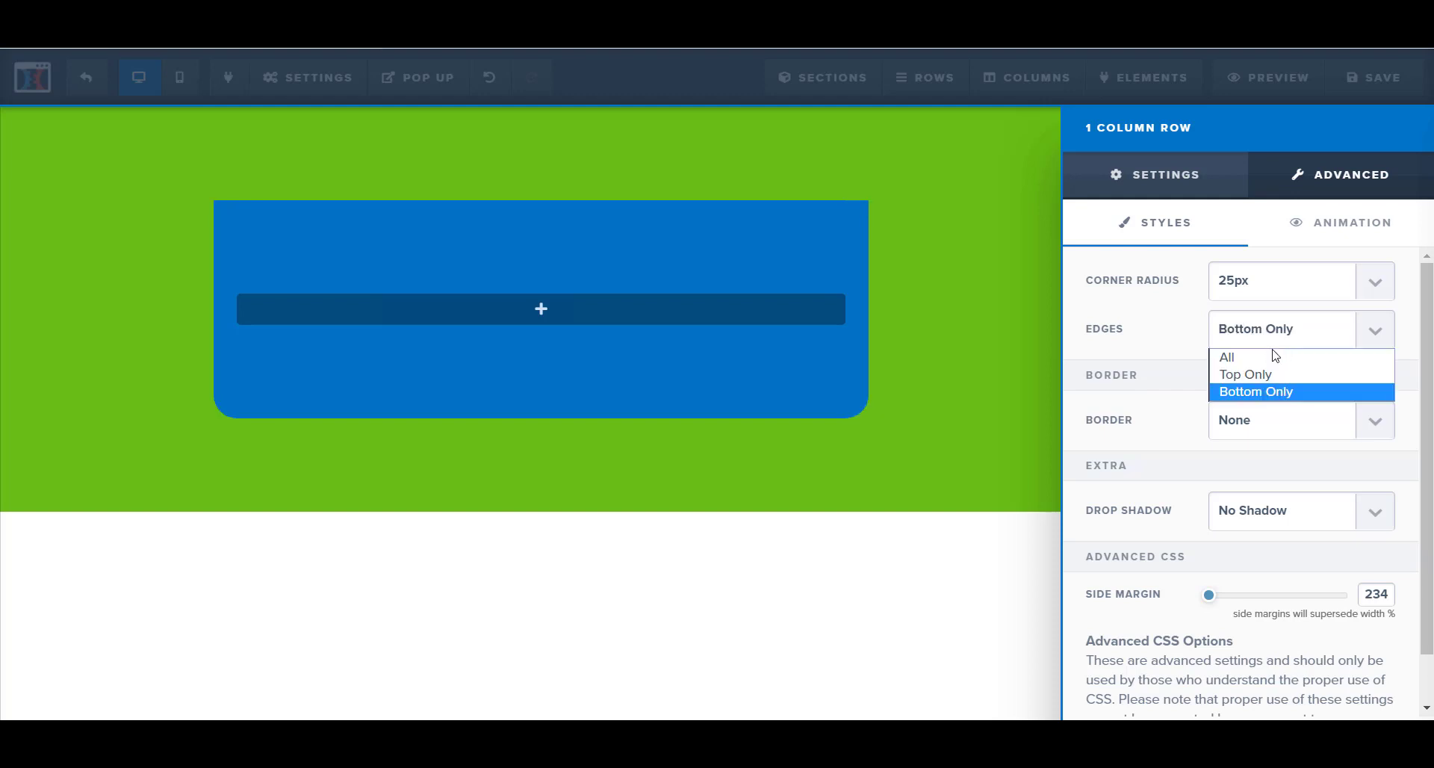
pyautogui.click(1274, 357)
# Give the blue row a full border and set the border color to orange.
pyautogui.click(1261, 422)
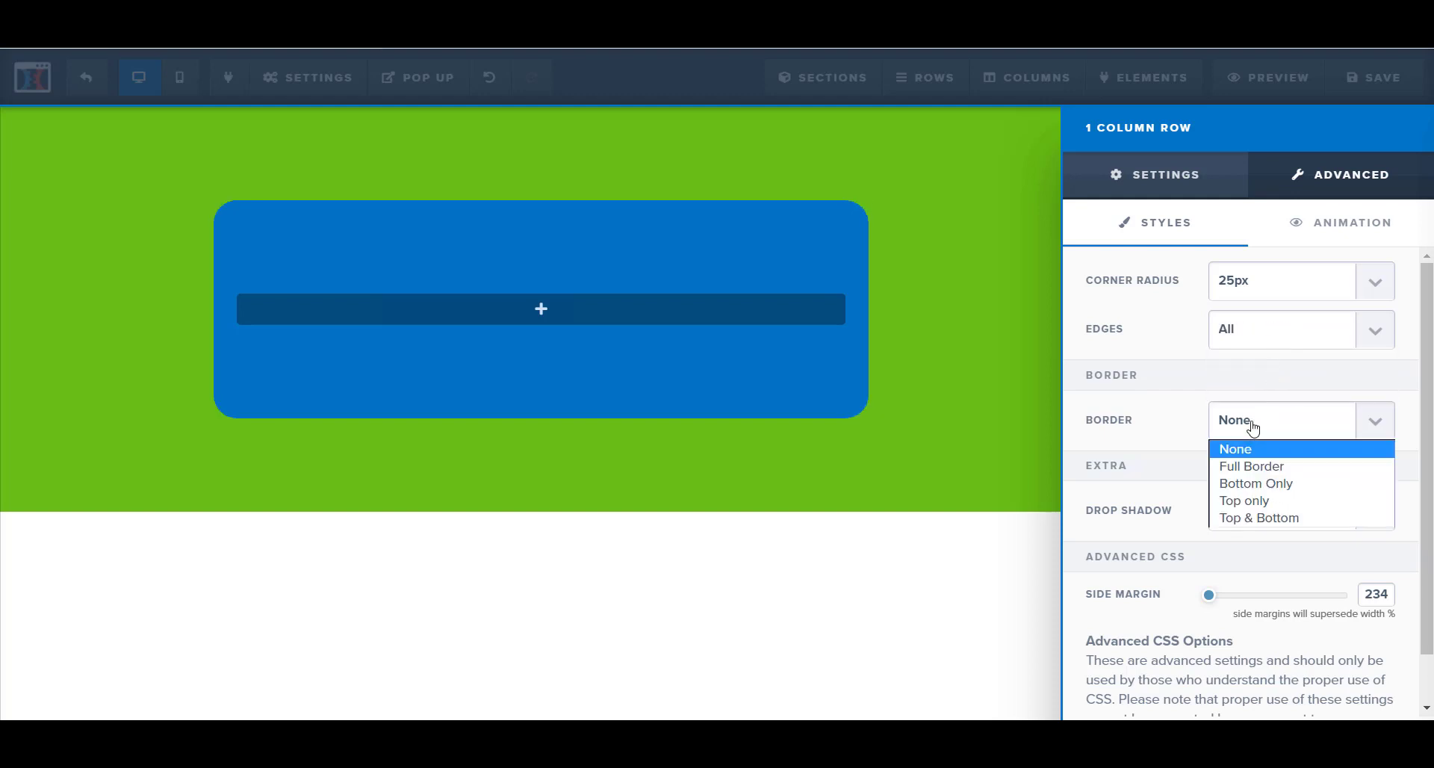
pyautogui.click(1261, 464)
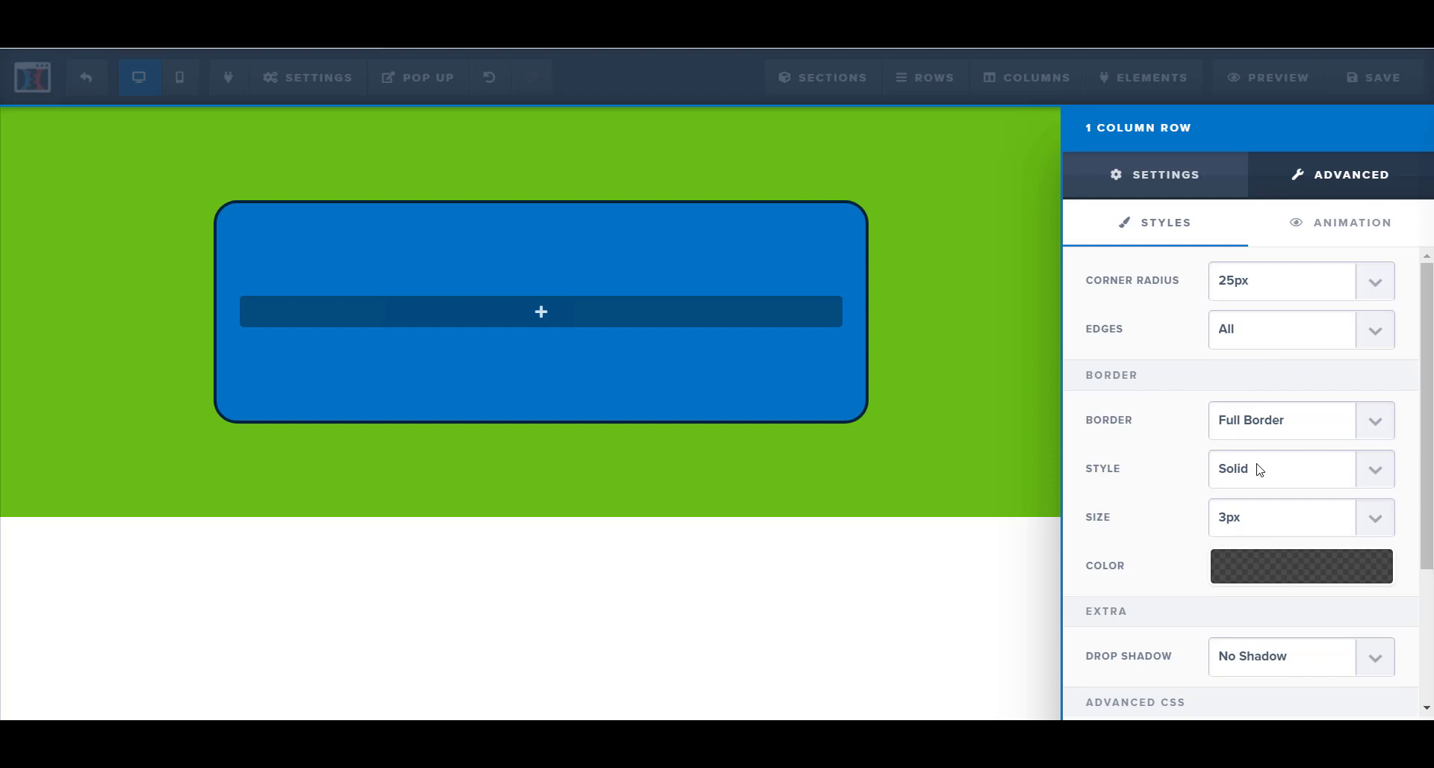
pyautogui.click(1235, 565)
pyautogui.click(1208, 489)
pyautogui.click(1184, 577)
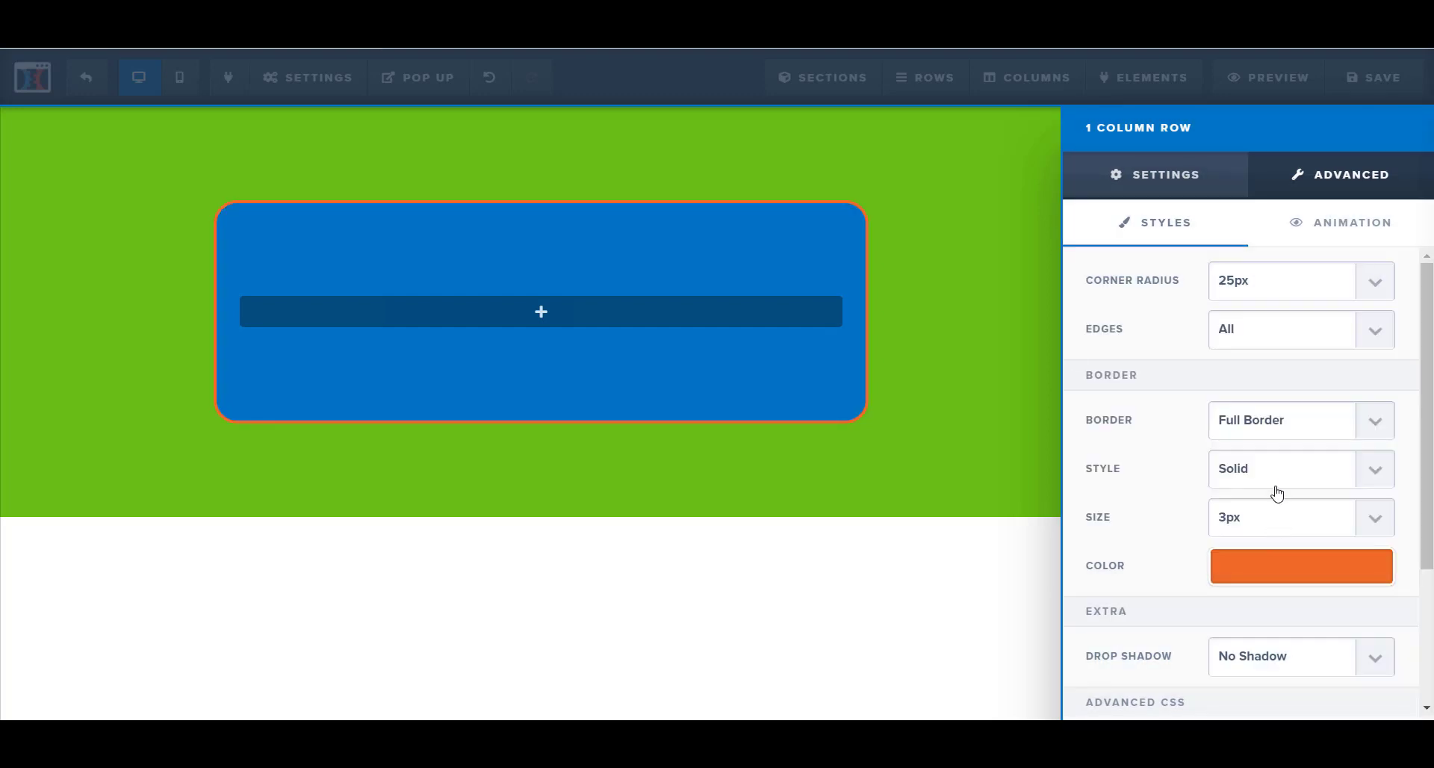
# Try the Dashed and Dotted styles on the row's border, with the border size set to 10px.
pyautogui.click(1272, 482)
pyautogui.click(1273, 515)
pyautogui.click(1268, 478)
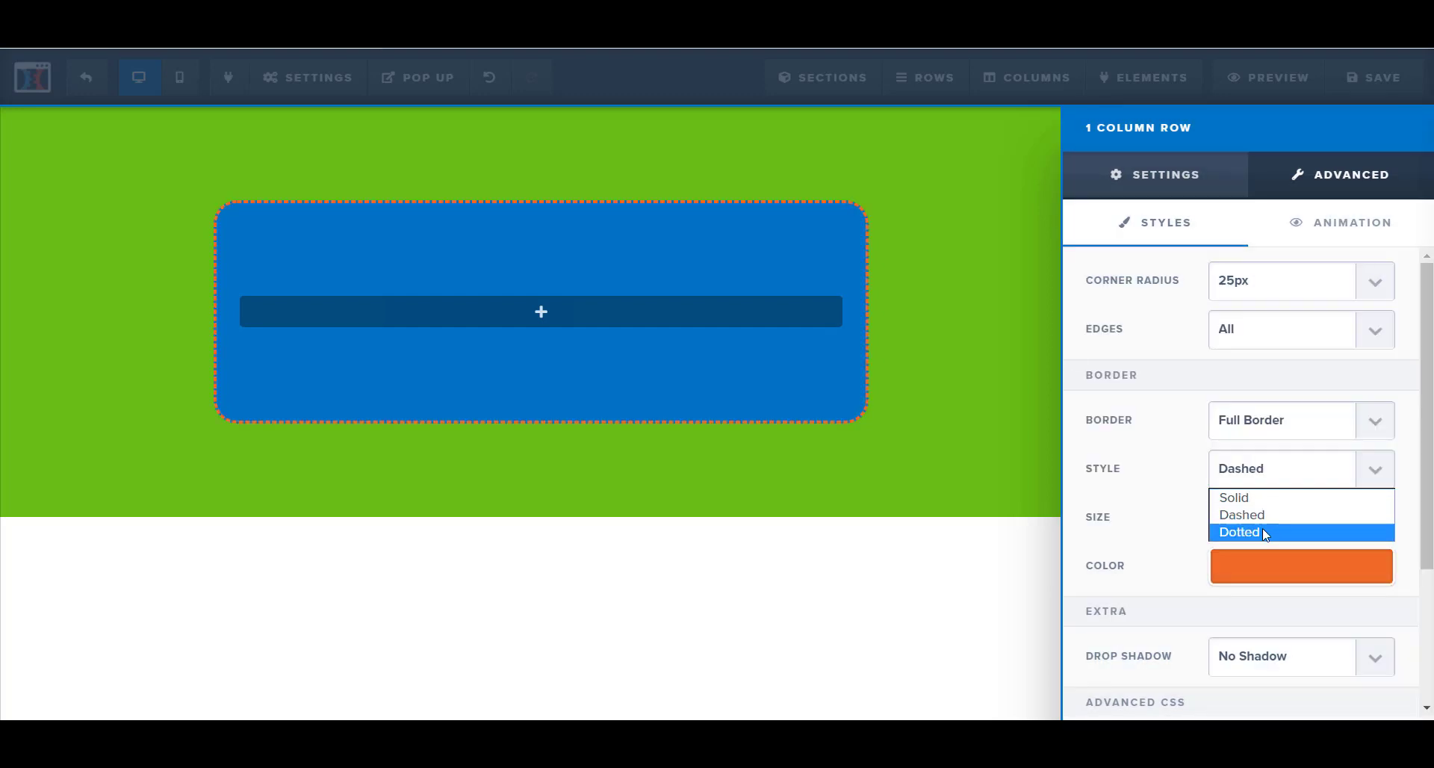
pyautogui.click(1263, 529)
pyautogui.click(1262, 534)
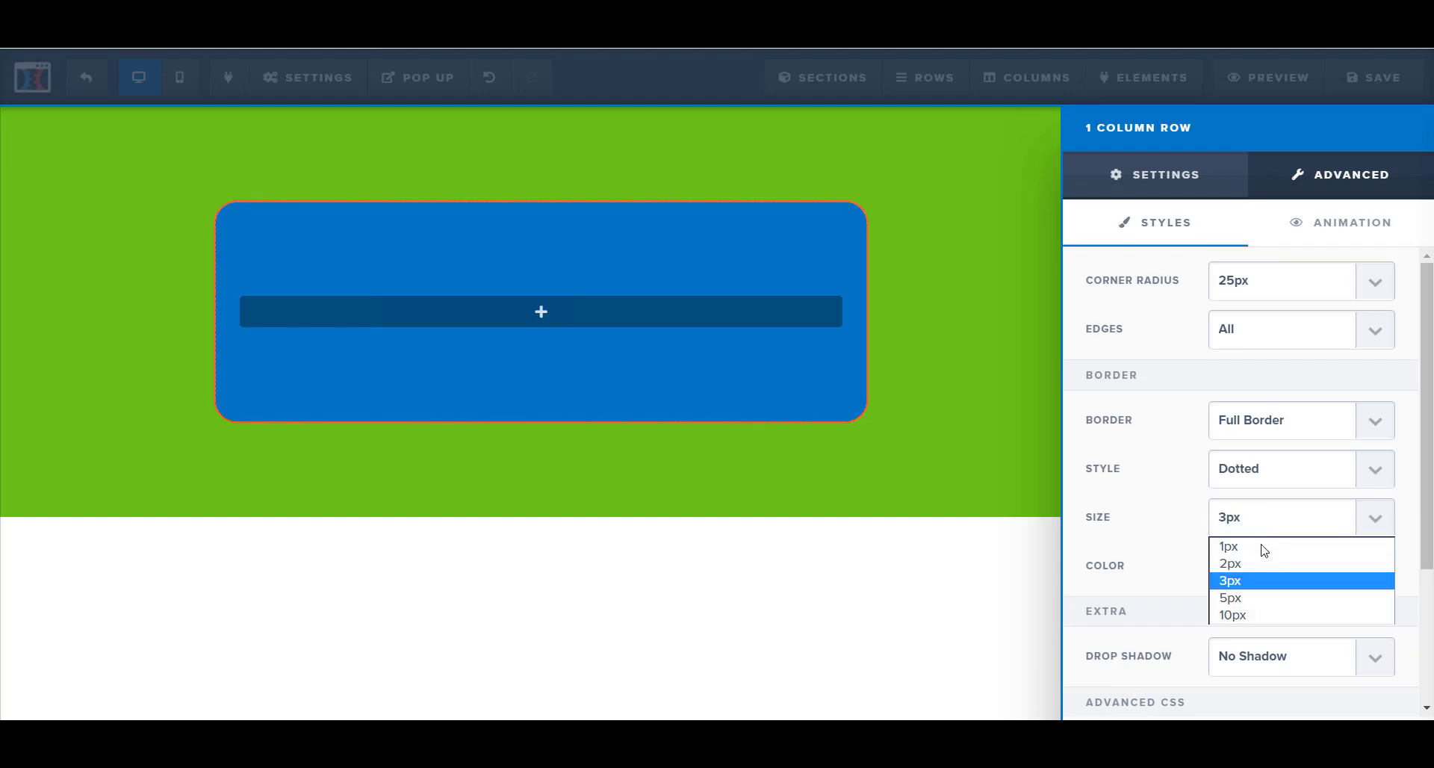
pyautogui.click(1255, 616)
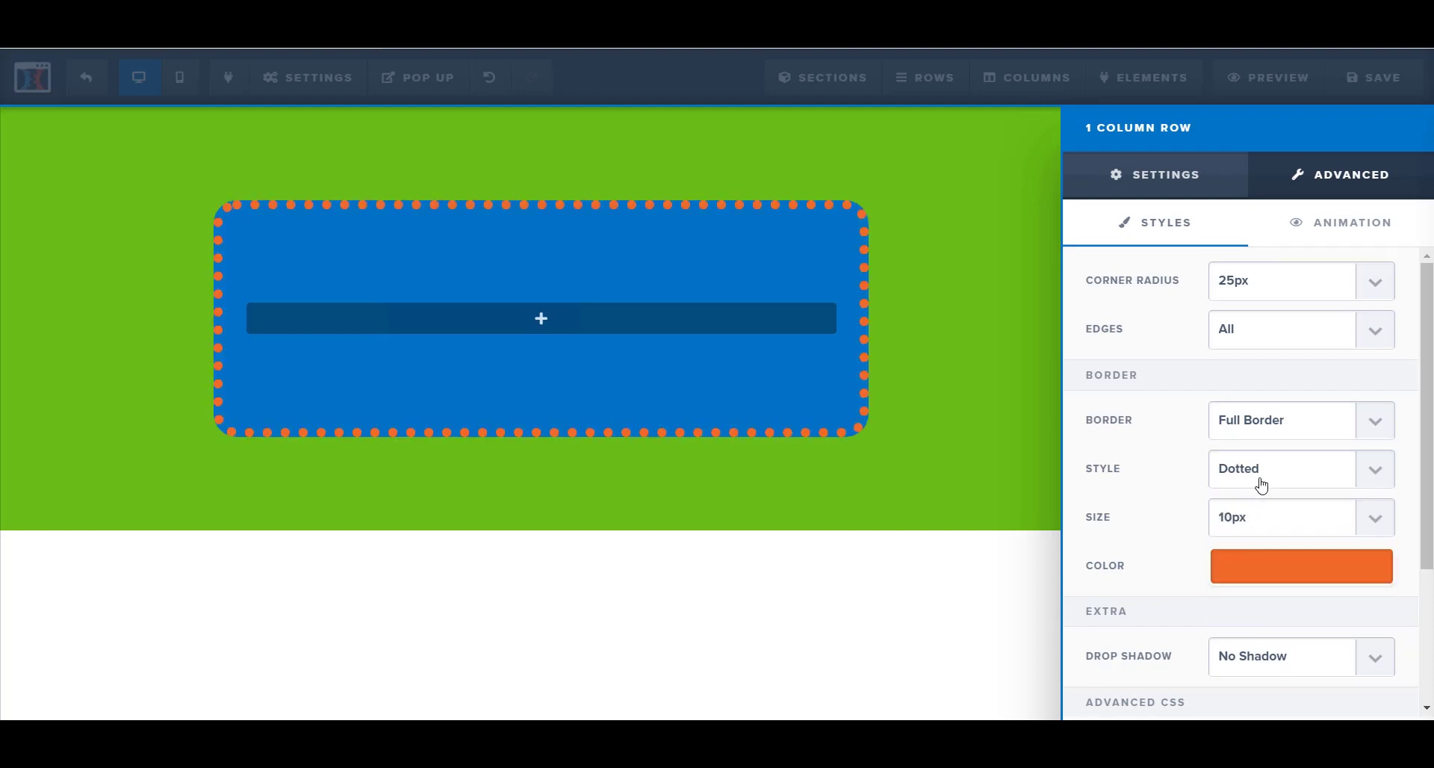
# Set the row's border size to 5px and its border style to Solid.
pyautogui.click(1258, 479)
pyautogui.click(1159, 502)
pyautogui.click(1254, 521)
pyautogui.click(1233, 597)
pyautogui.click(1268, 487)
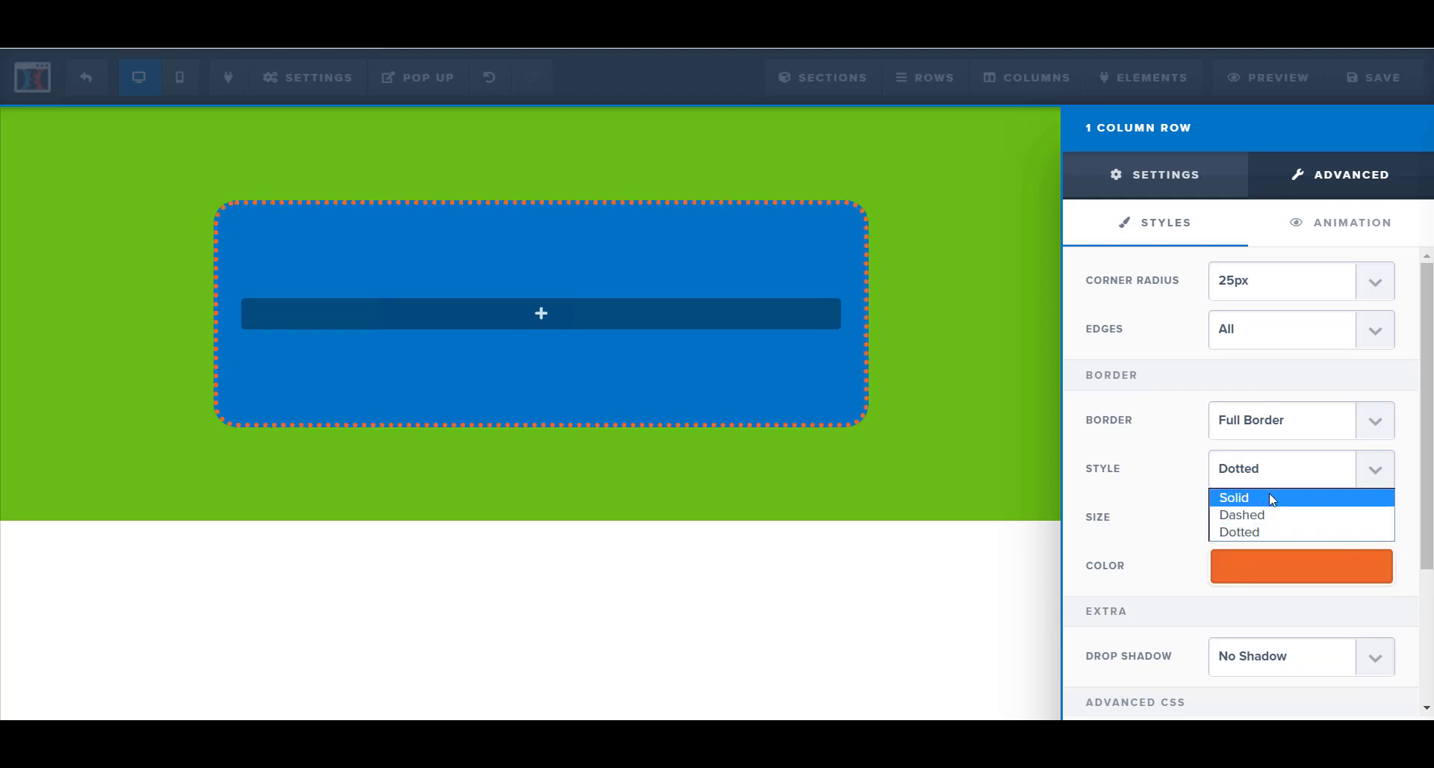
pyautogui.click(1268, 496)
# Try the 40% Drop Shadow and the 5% Inner Shadow on the blue row.
pyautogui.scroll(-3, 1258, 494)
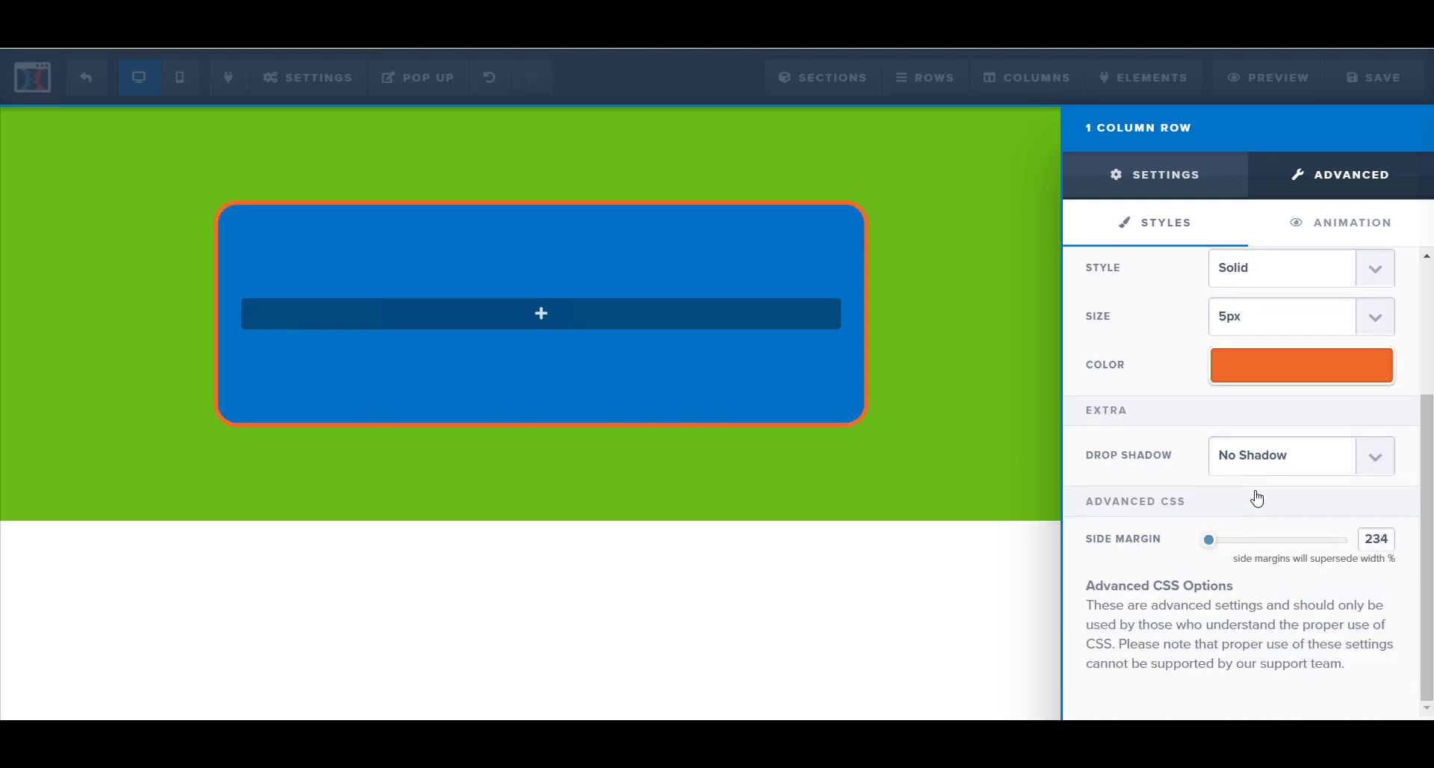
pyautogui.click(1270, 466)
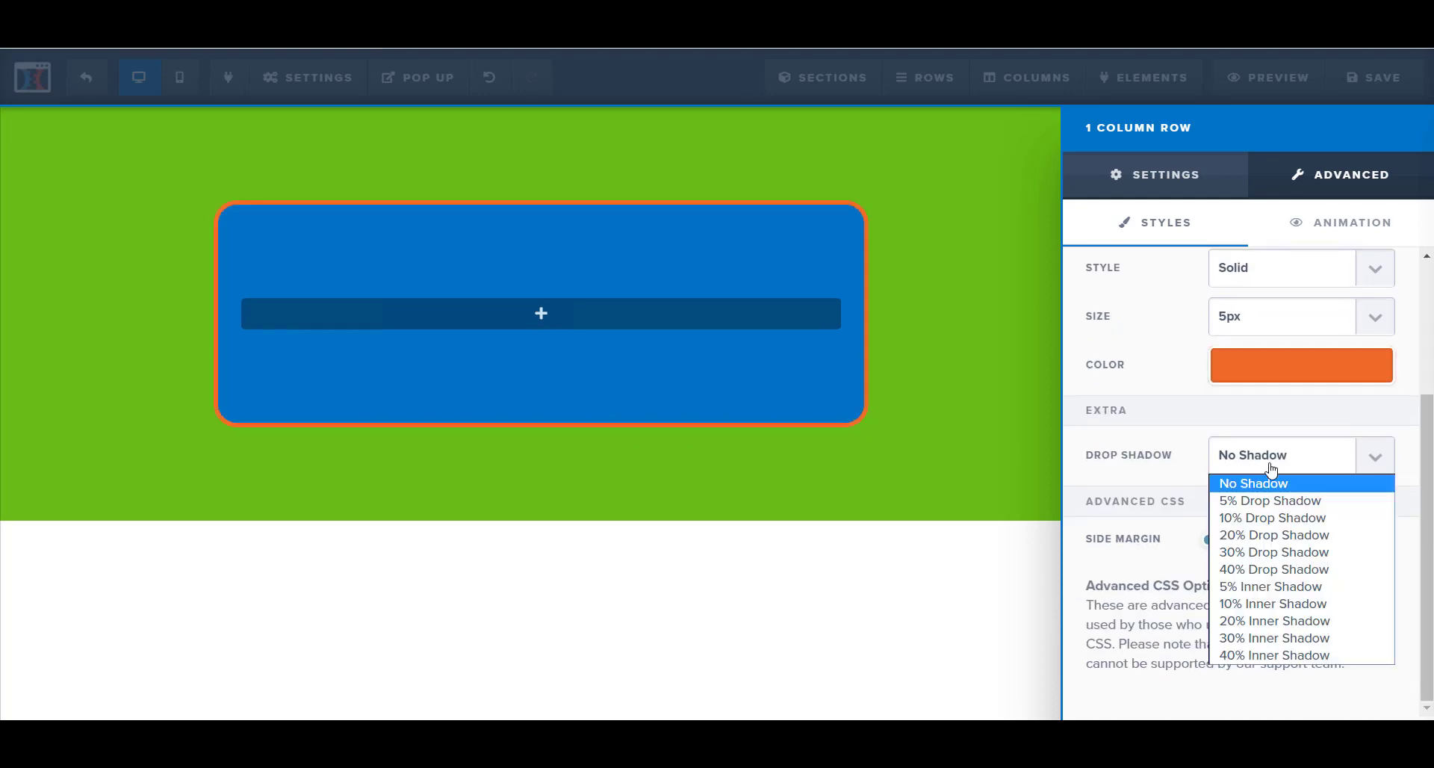
pyautogui.click(1257, 570)
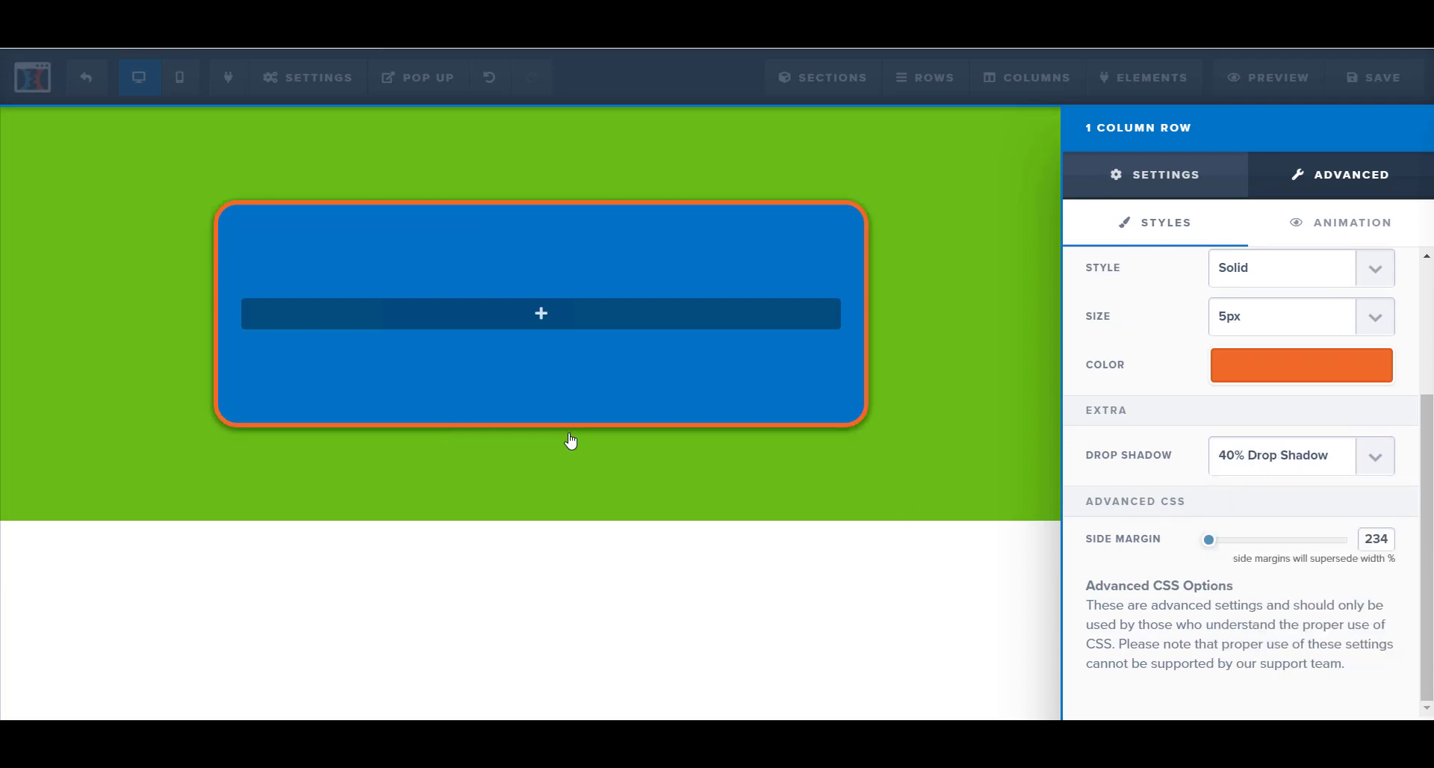
pyautogui.click(1233, 457)
pyautogui.click(1270, 587)
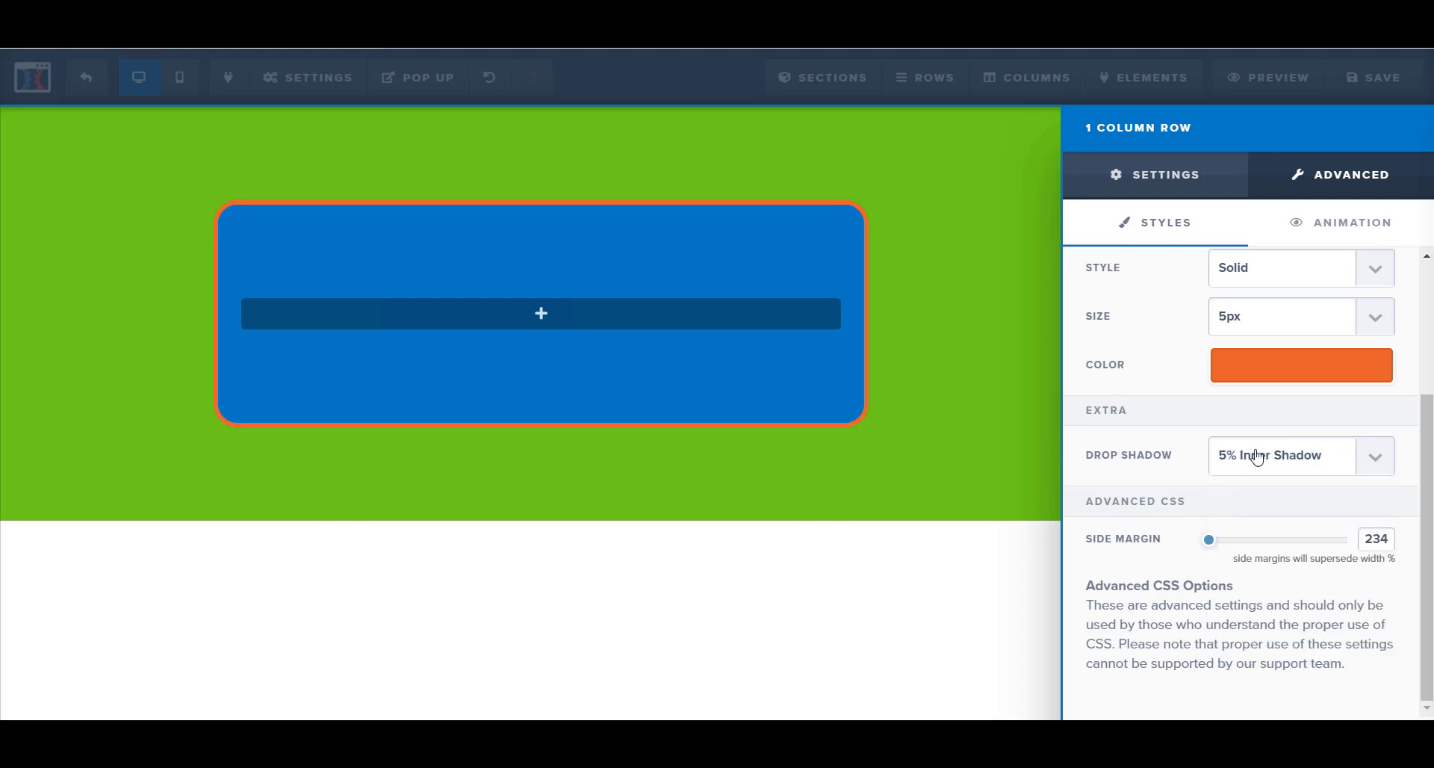
# Try the 5% Drop Shadow on the blue row, set it to 30% Drop Shadow, and return to the page.
pyautogui.click(1256, 462)
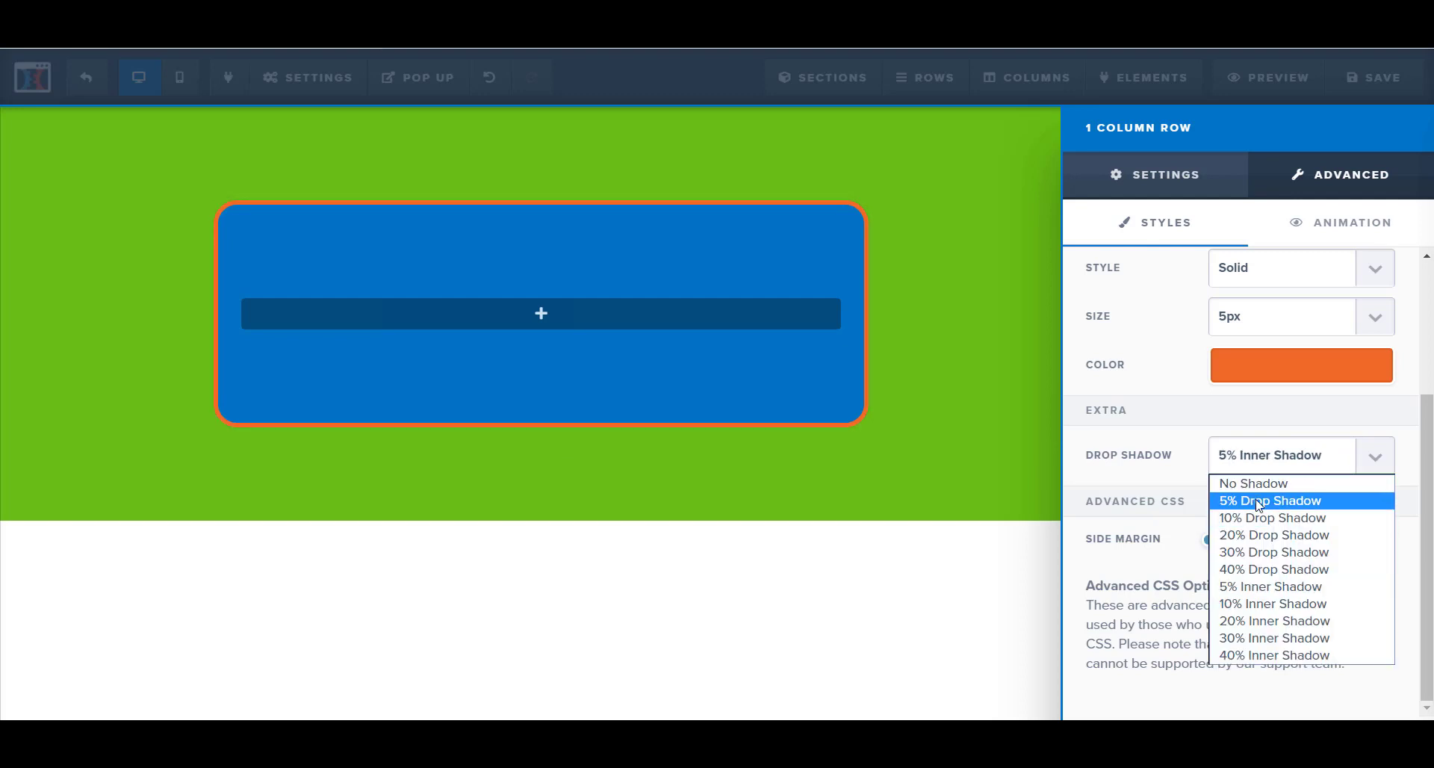
pyautogui.click(1260, 502)
pyautogui.click(1265, 463)
pyautogui.click(1265, 554)
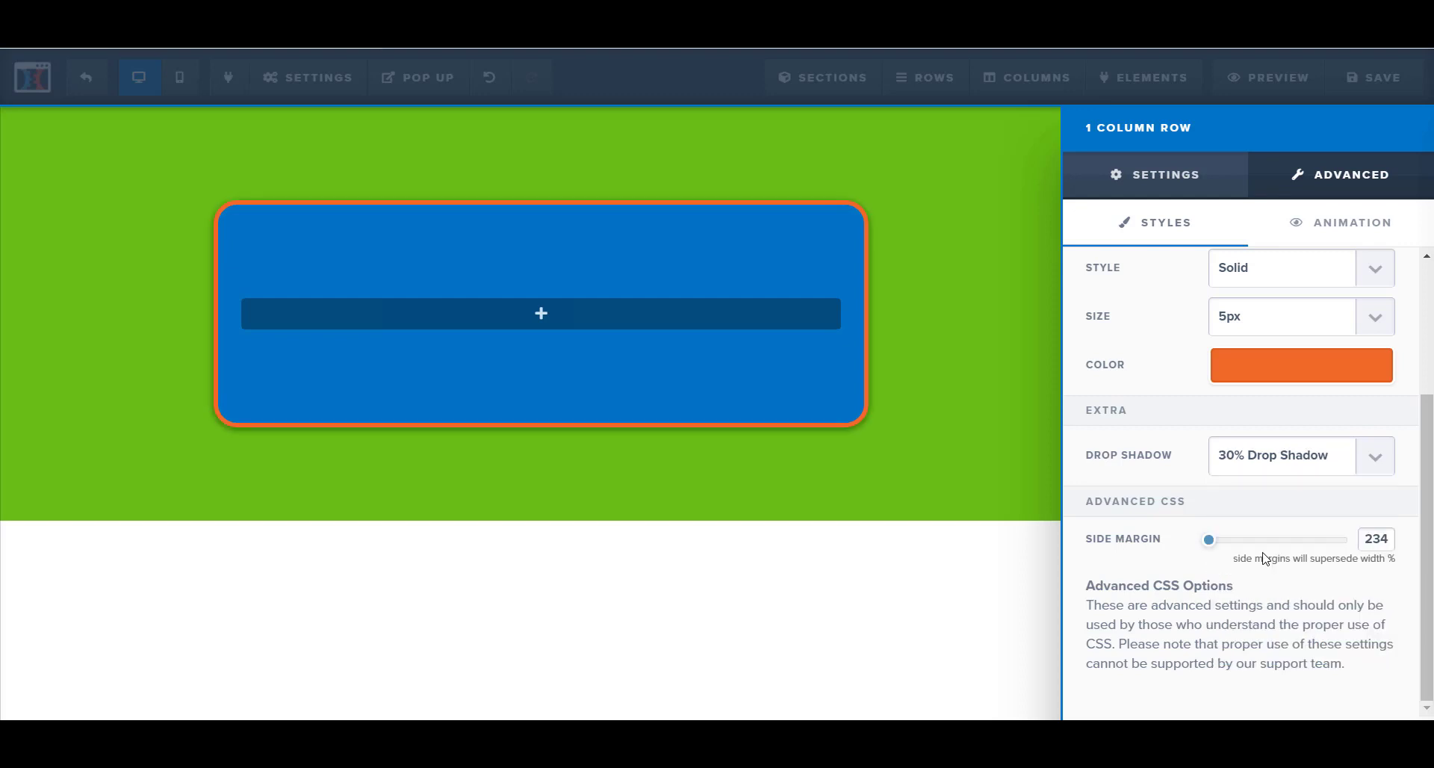
pyautogui.click(1143, 176)
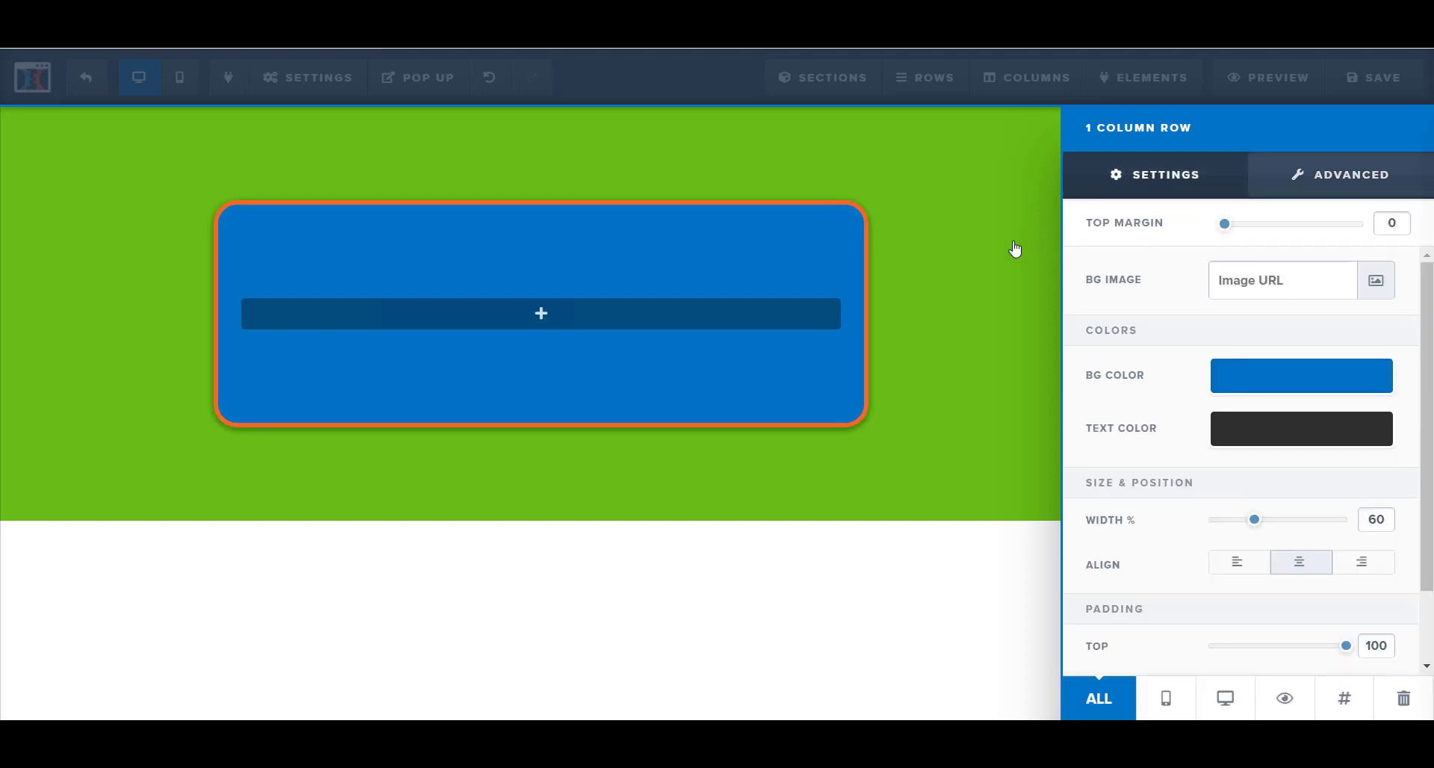
pyautogui.click(993, 266)
# Add a headline element inside the blue row.
pyautogui.click(737, 315)
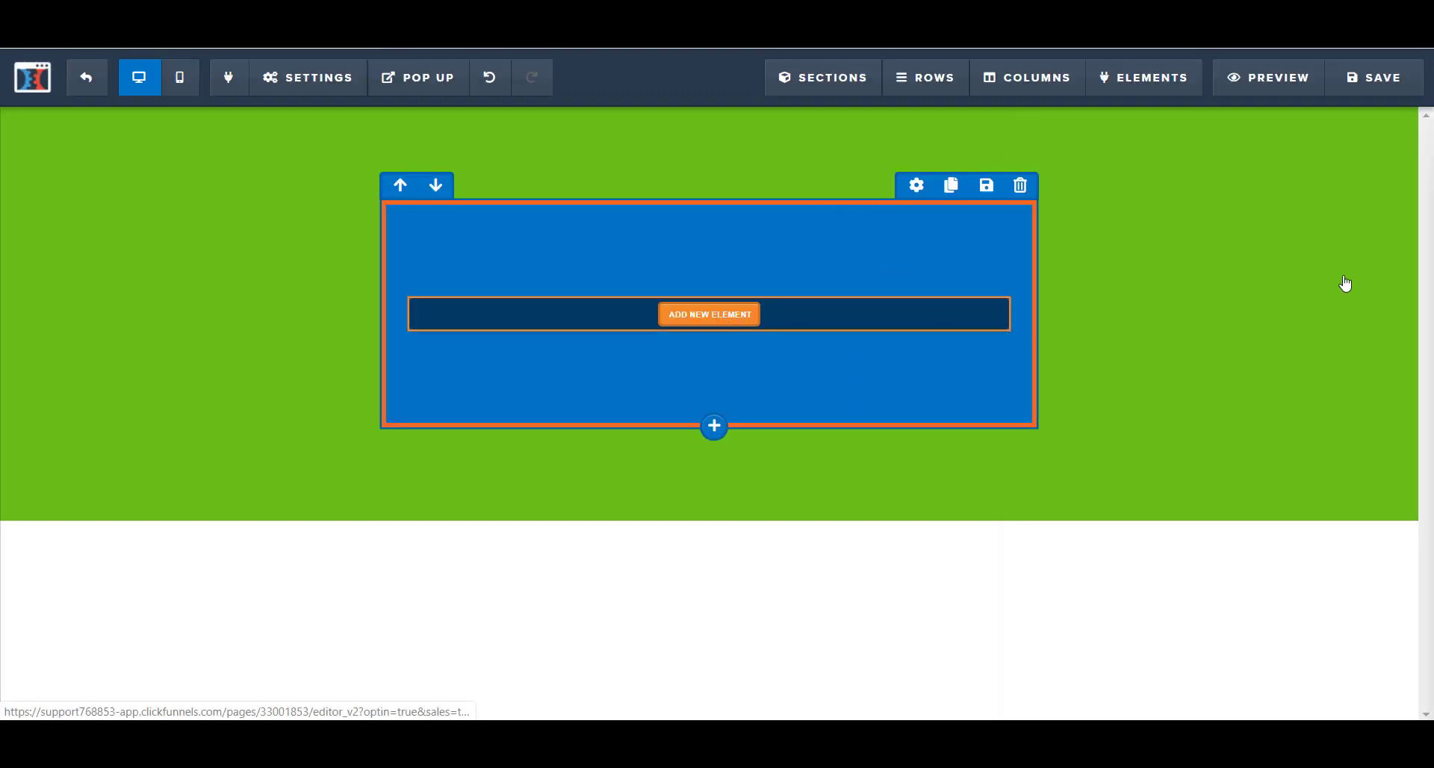
pyautogui.click(1114, 270)
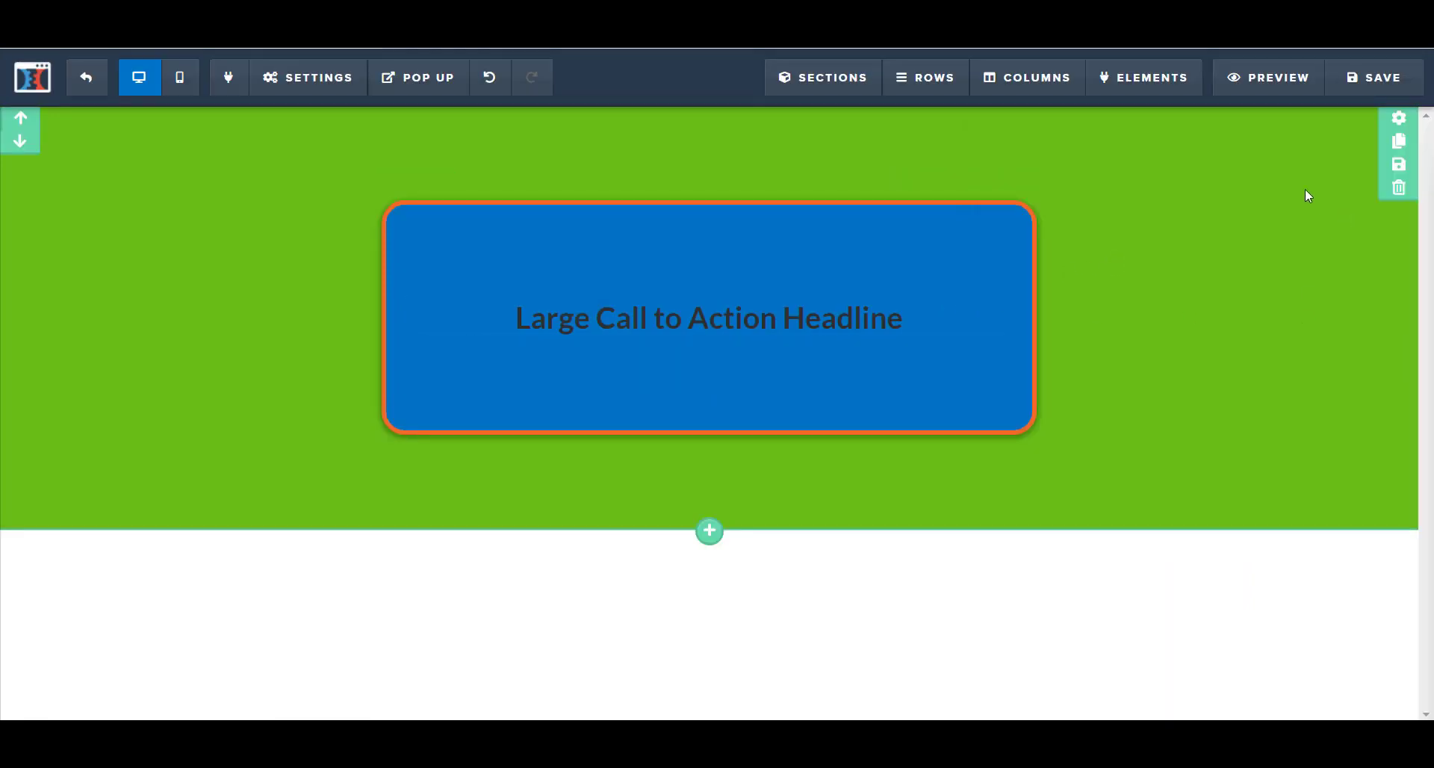
# Set the green section's text color to white, #ffffff.
pyautogui.click(1391, 125)
pyautogui.scroll(-2, 1191, 580)
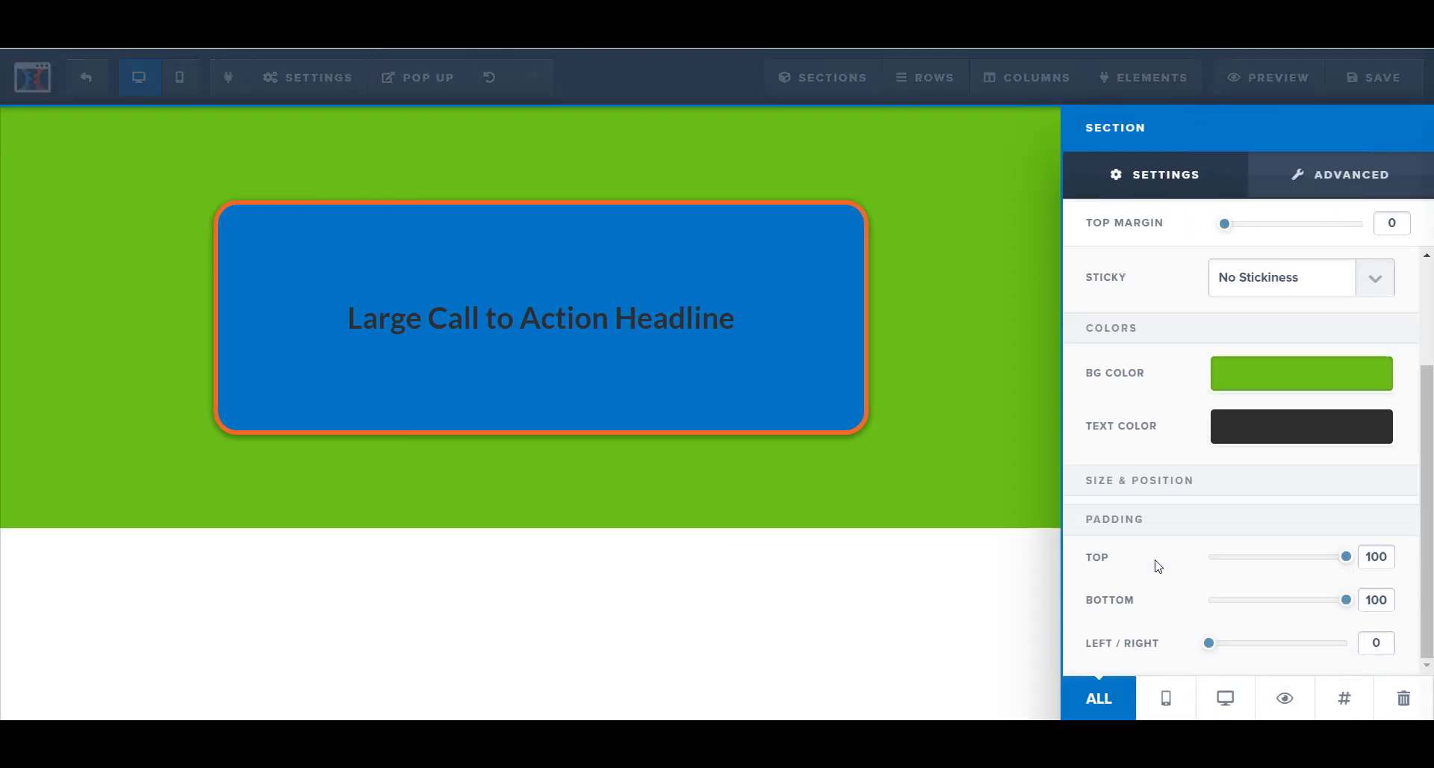
pyautogui.click(1276, 443)
pyautogui.click(1207, 492)
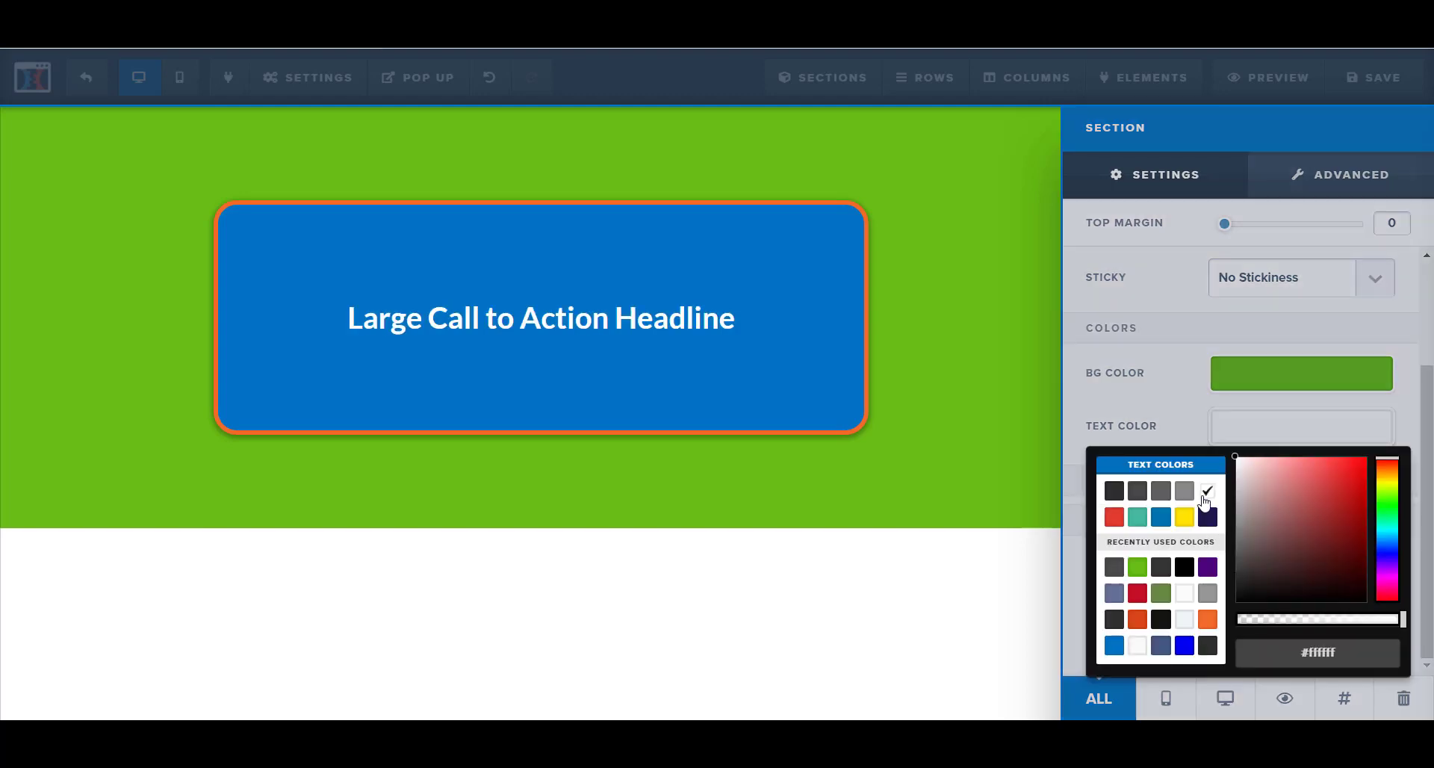
# Review the green section's text color setting and return to the page.
pyautogui.click(991, 302)
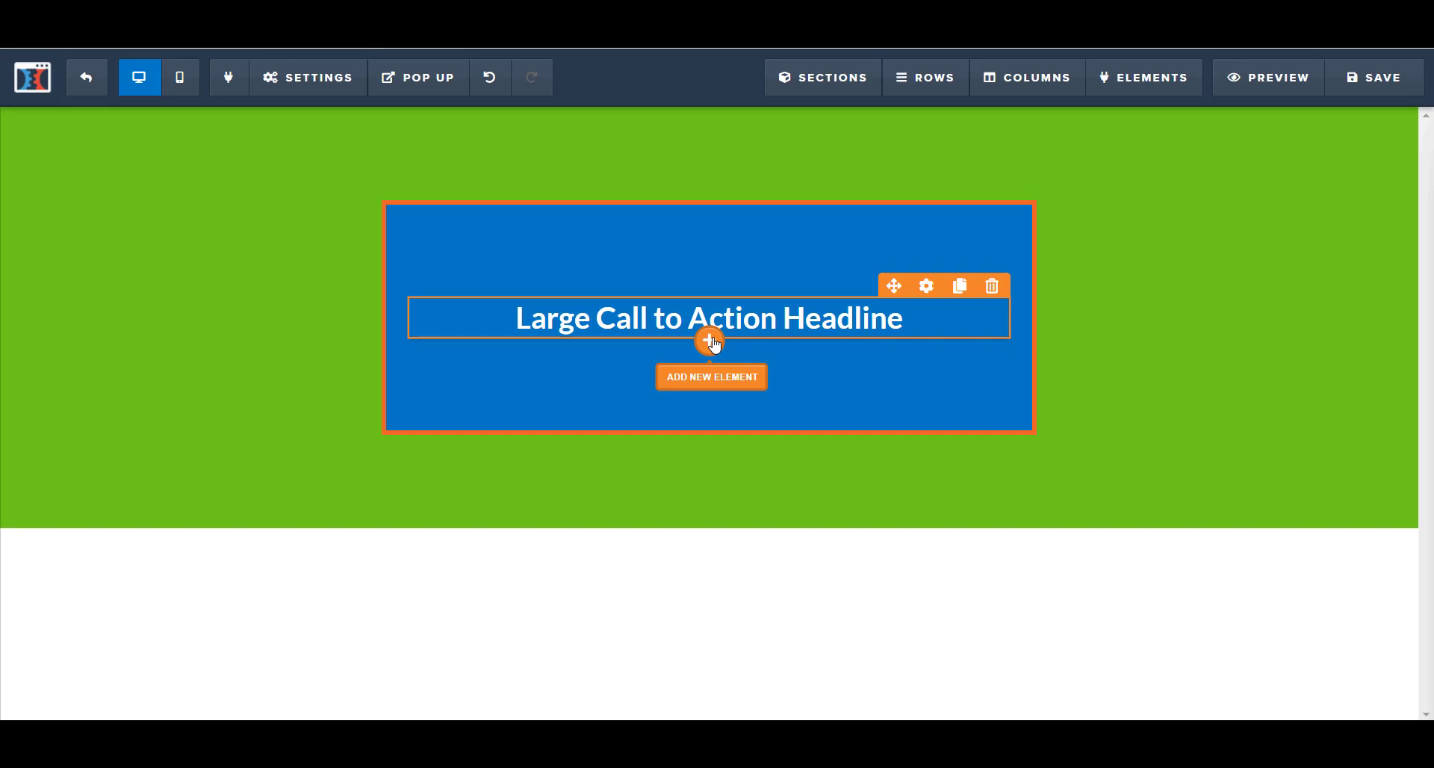
pyautogui.click(1307, 409)
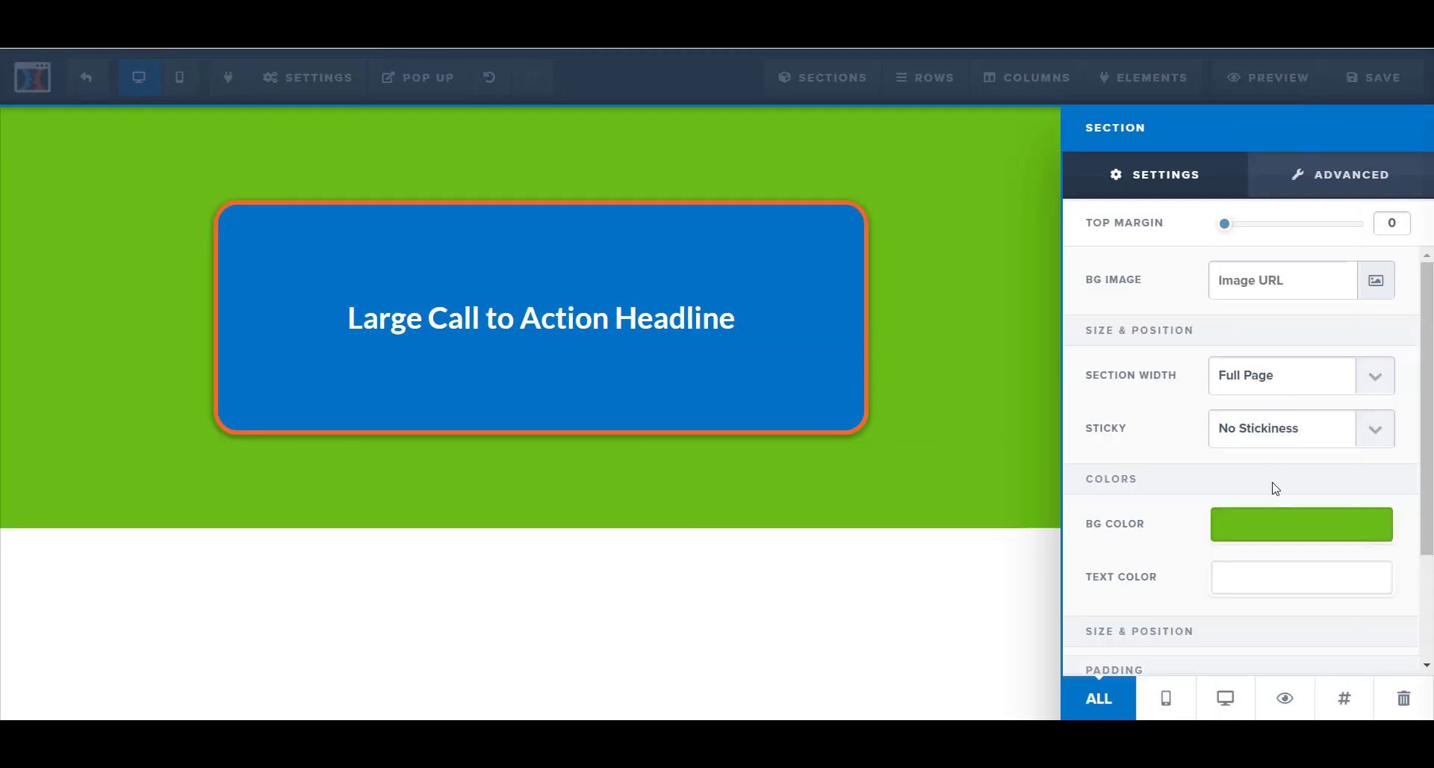
pyautogui.click(1269, 588)
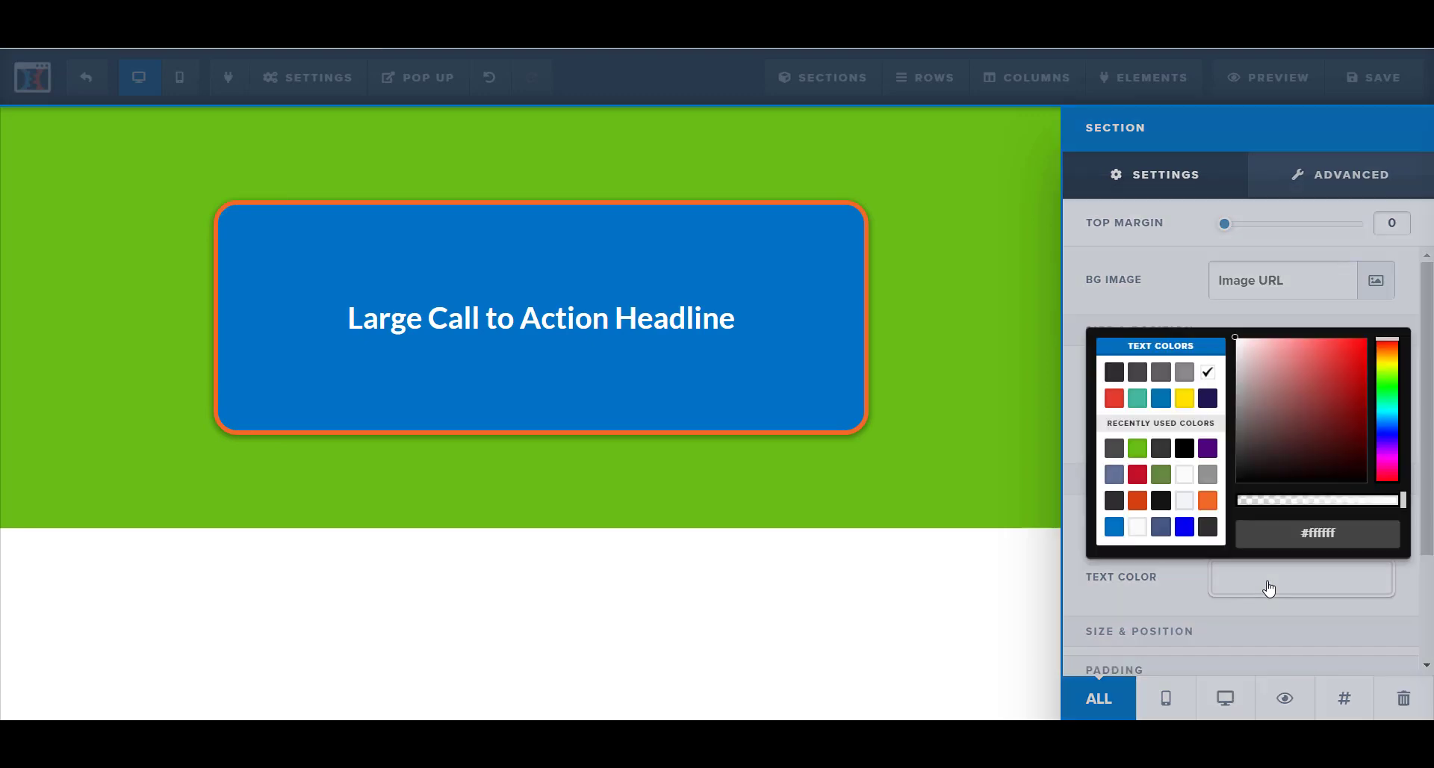
pyautogui.click(912, 323)
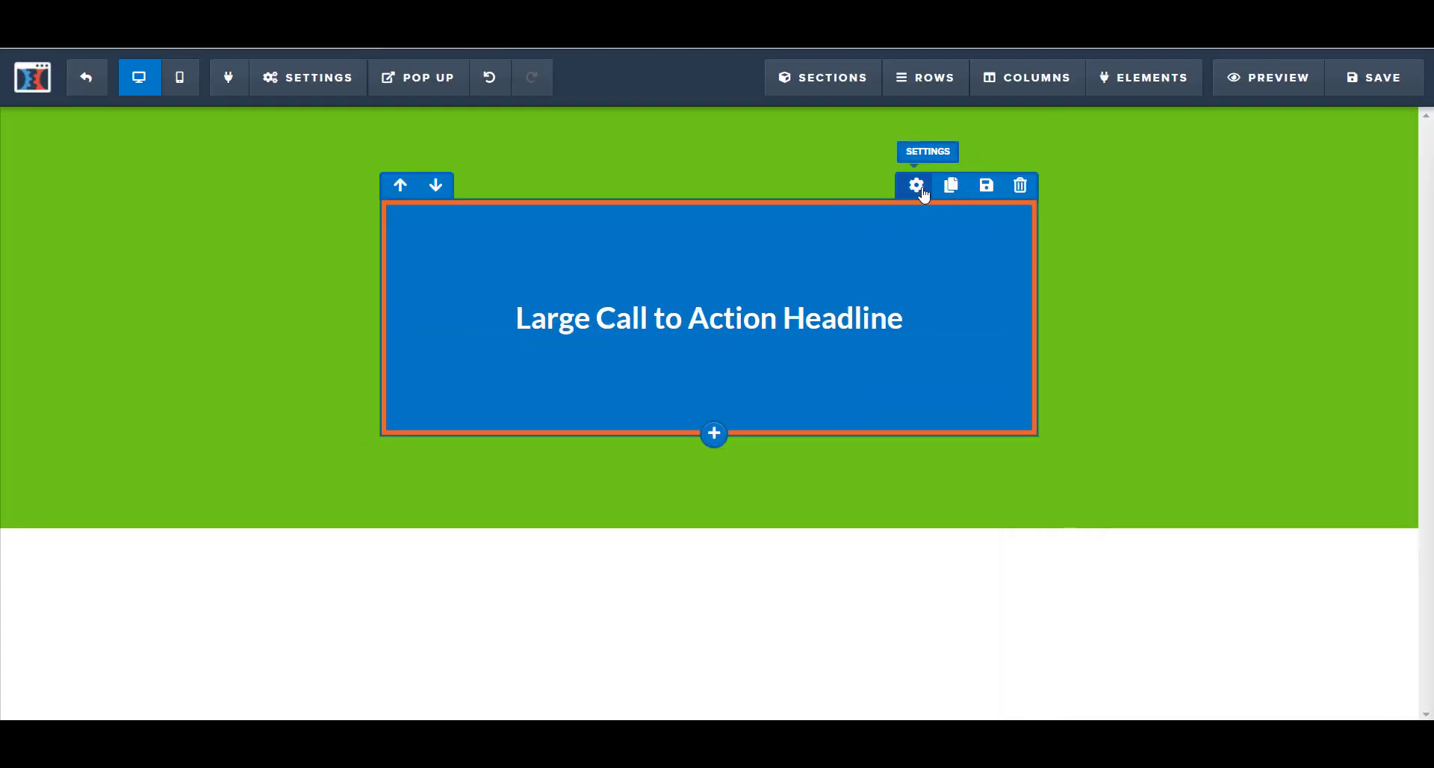
# Try the dark navy text color, #201652, on the blue row.
pyautogui.click(917, 187)
pyautogui.click(1408, 175)
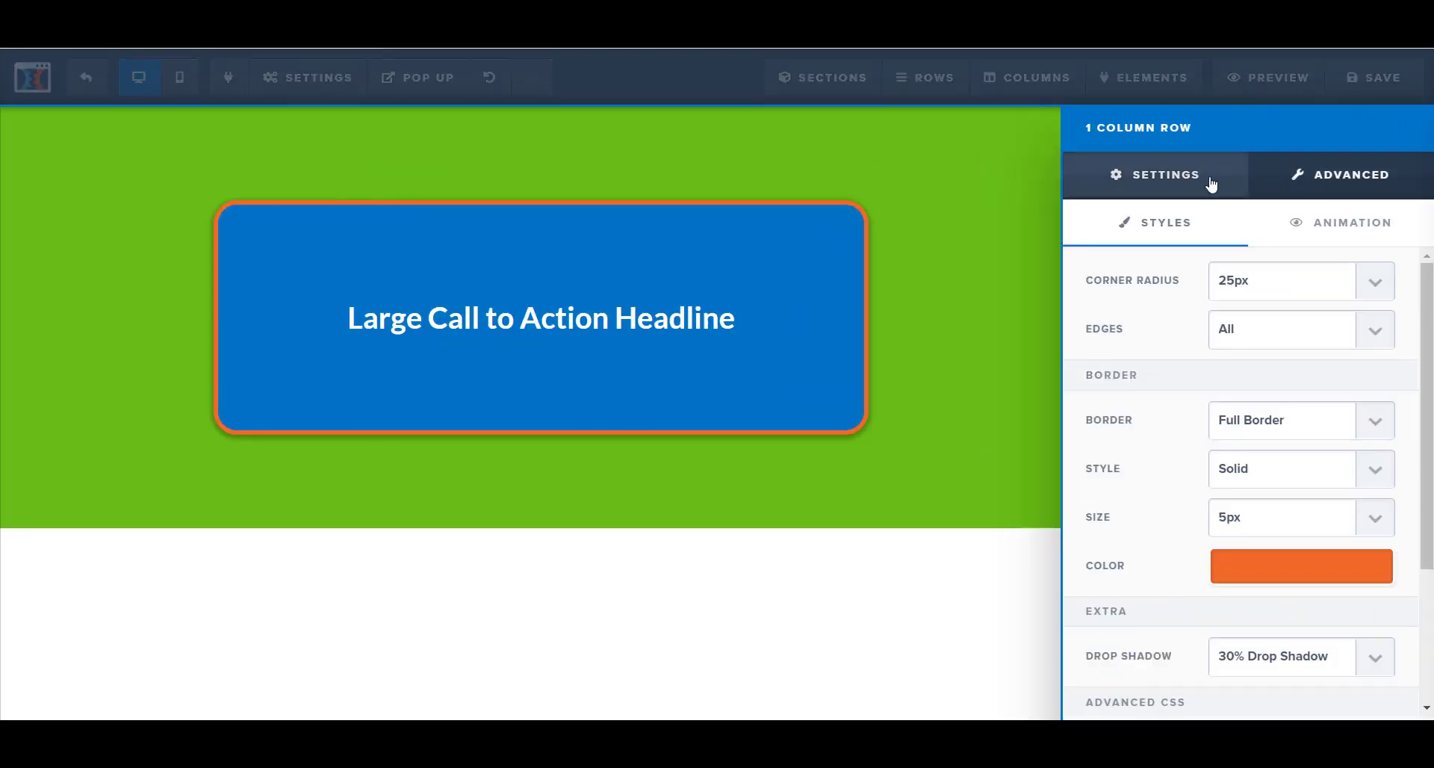
pyautogui.click(1233, 431)
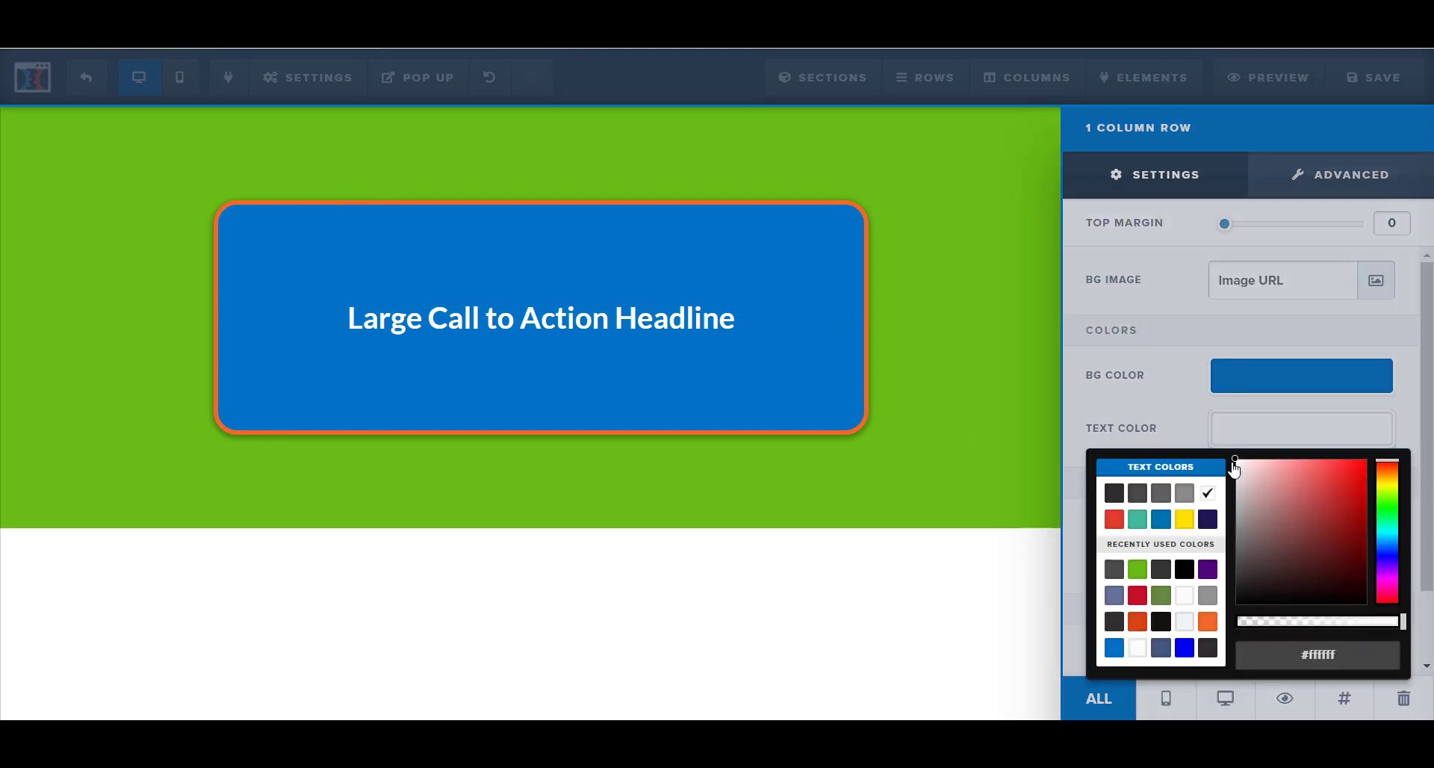
pyautogui.click(1208, 519)
# Add a paragraph element below the headline in the blue row.
pyautogui.click(762, 334)
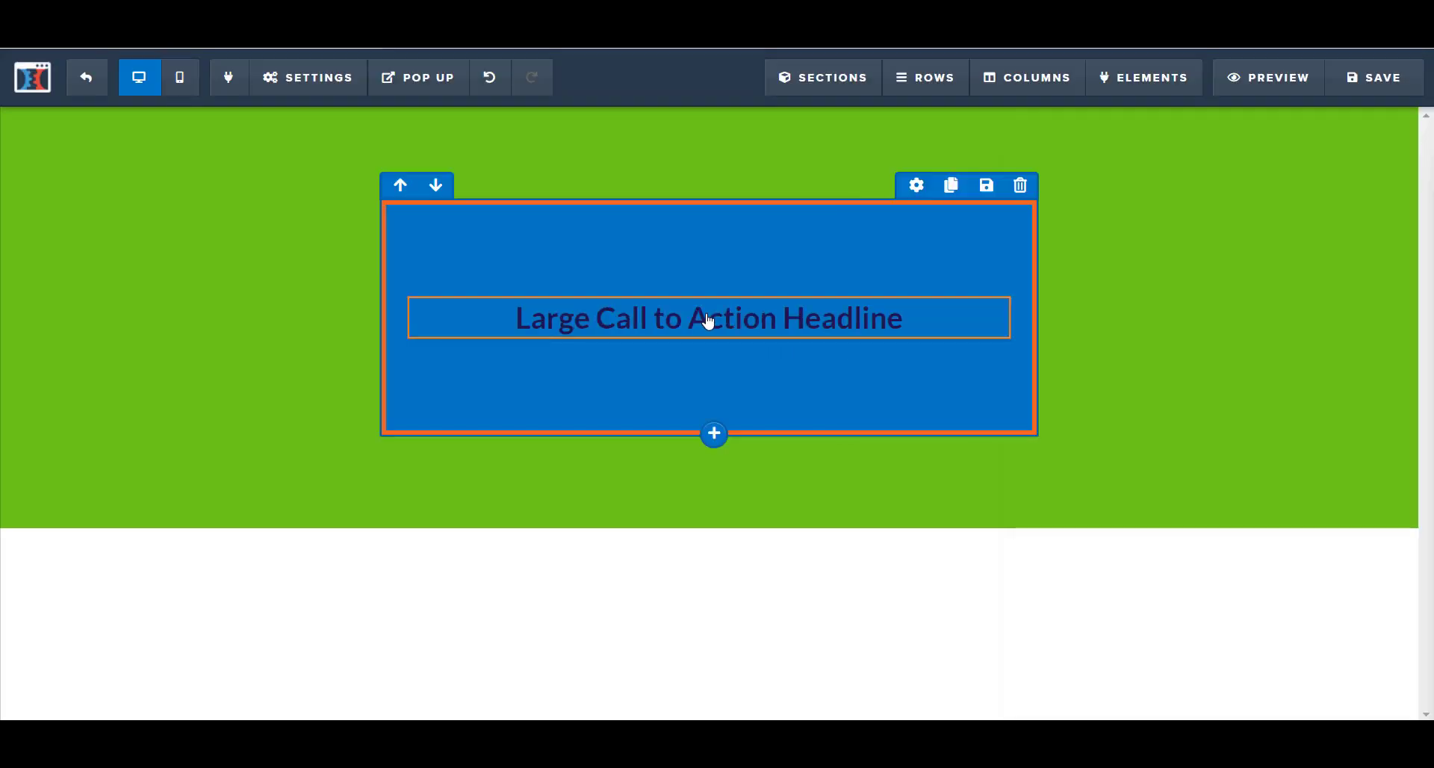
pyautogui.moveTo(1080, 348); pyautogui.dragTo(807, 343)
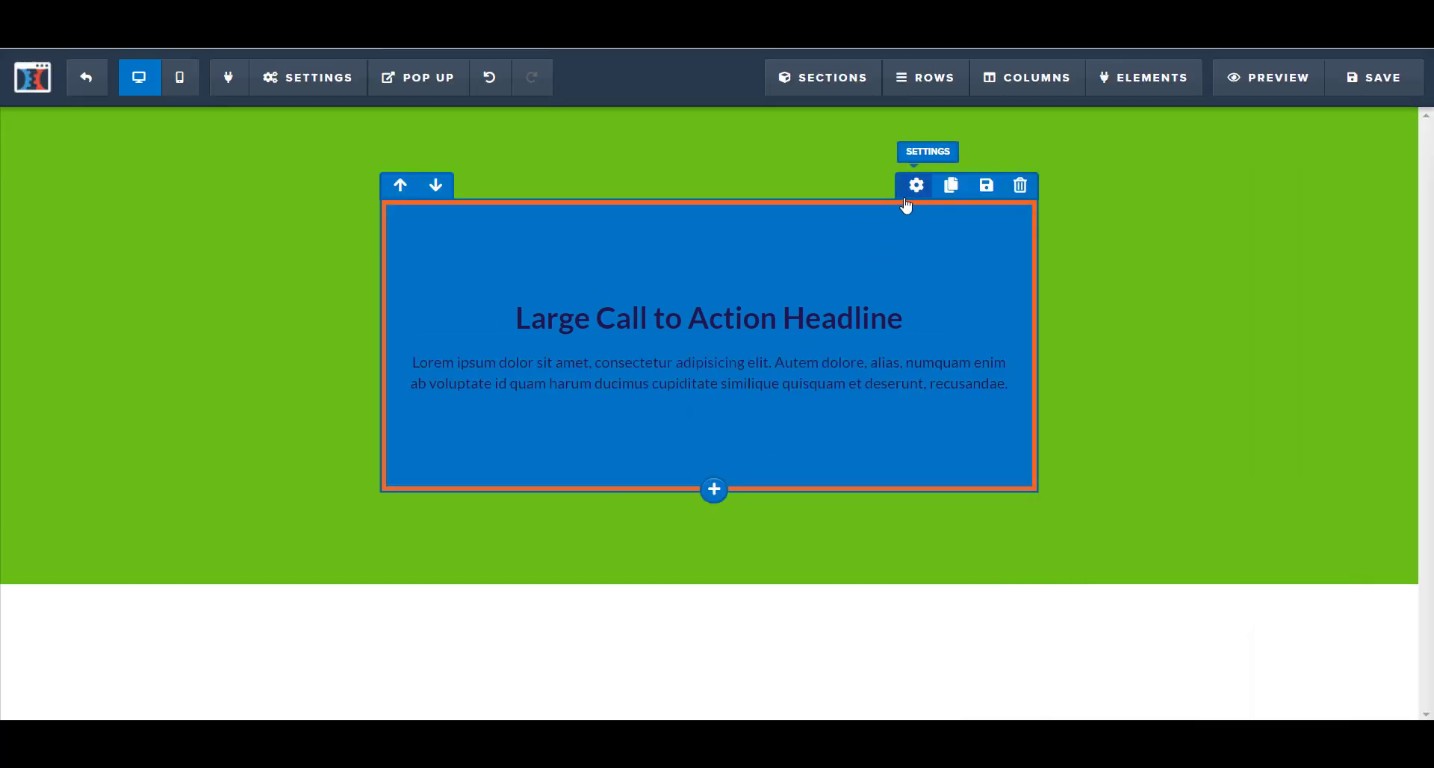
# Add a one-column row below the blue row and place a headline element in it.
pyautogui.click(714, 490)
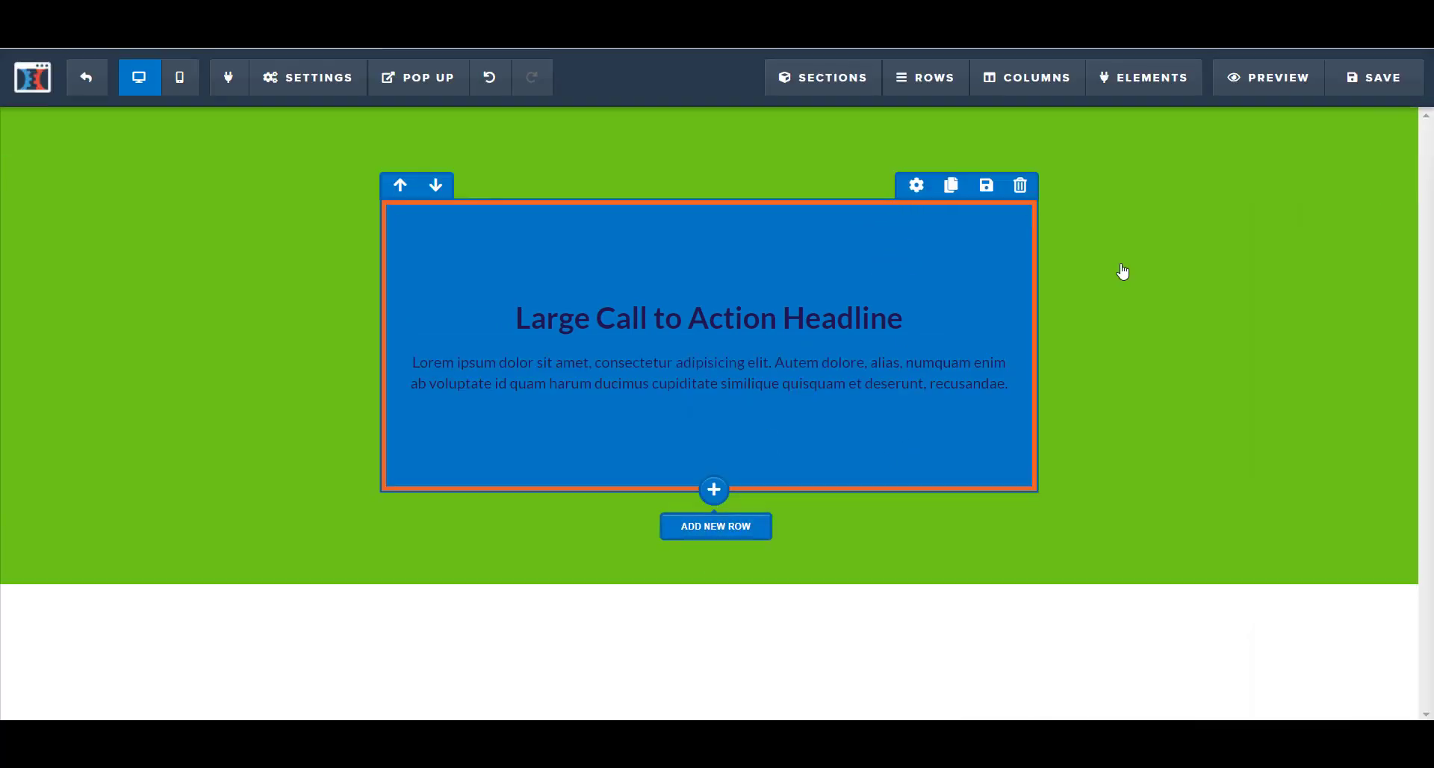
pyautogui.moveTo(1101, 183); pyautogui.dragTo(825, 498)
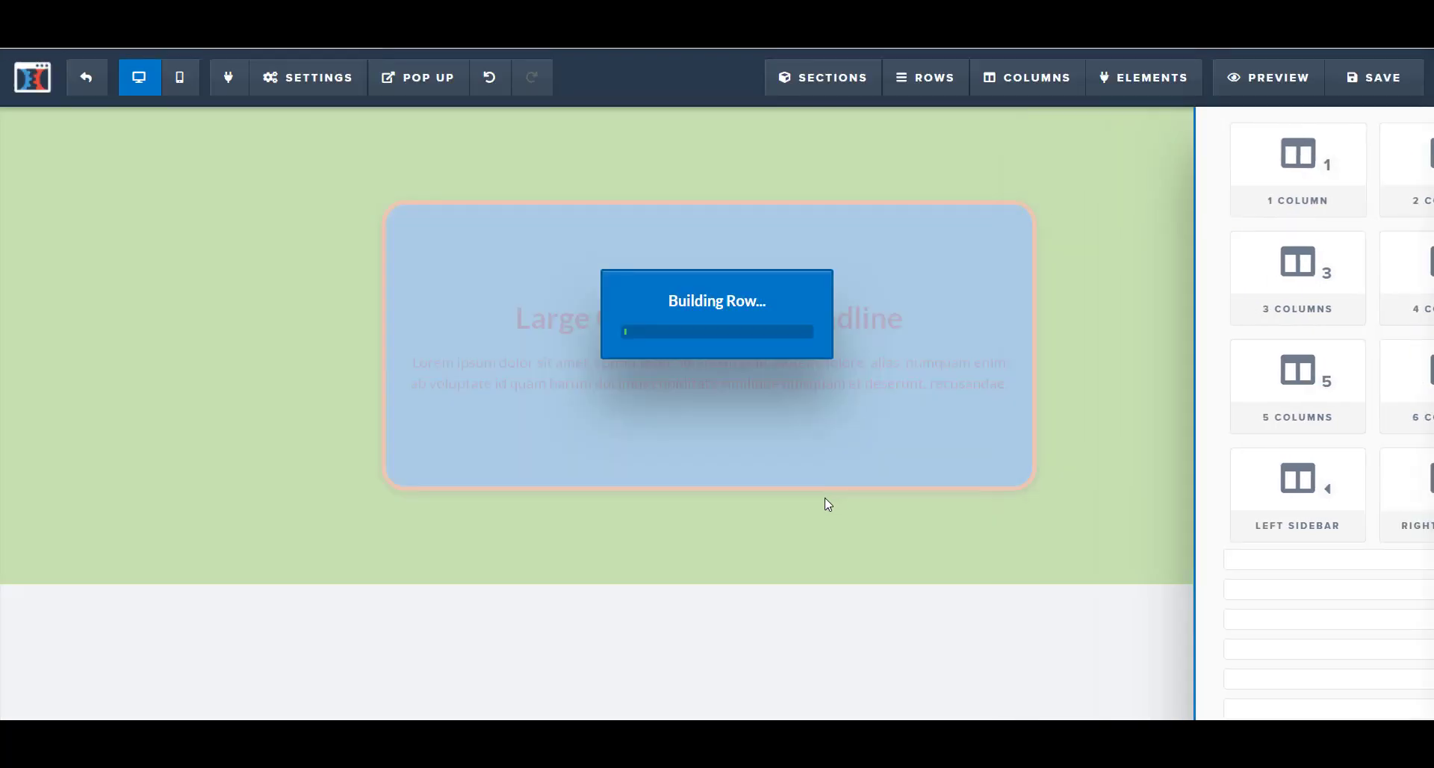
pyautogui.click(719, 532)
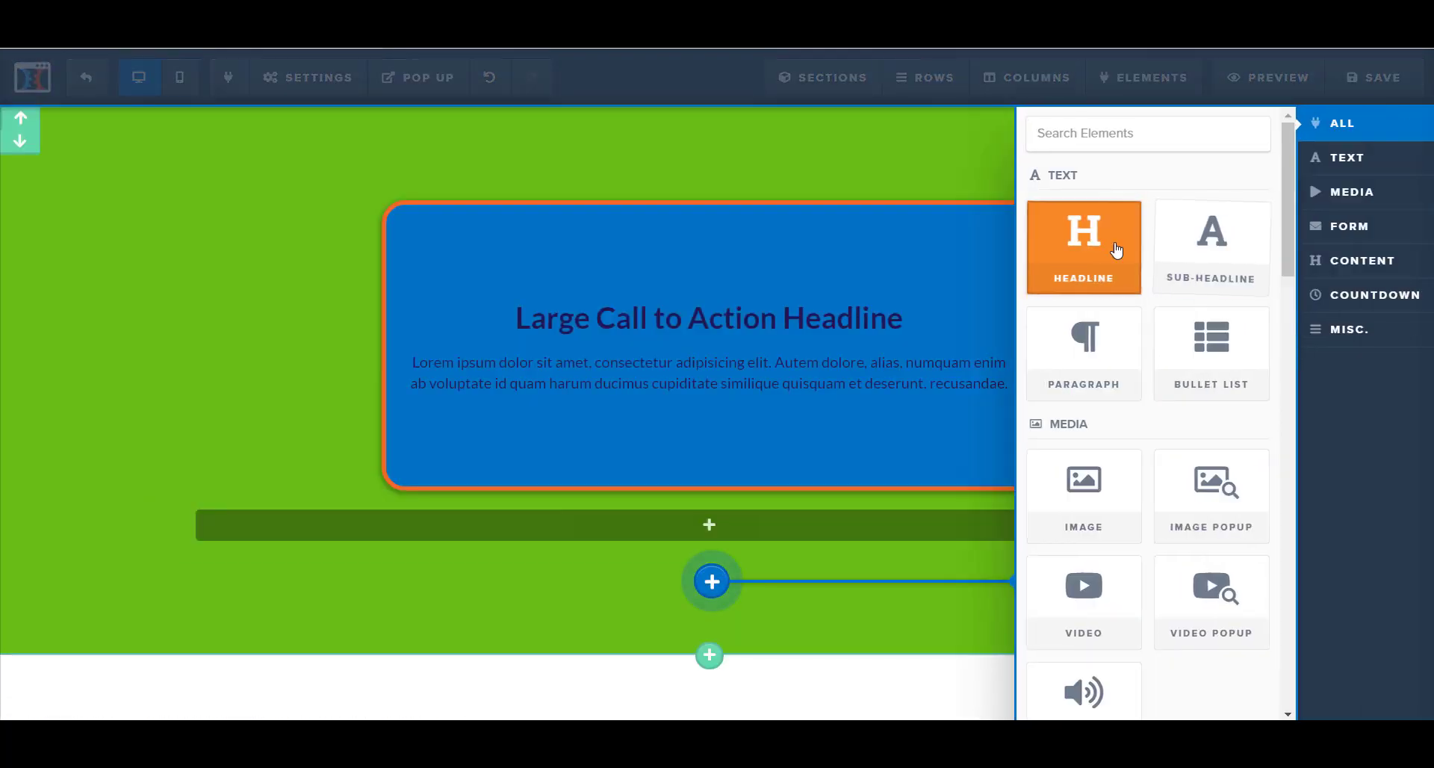
pyautogui.moveTo(895, 531); pyautogui.dragTo(836, 555)
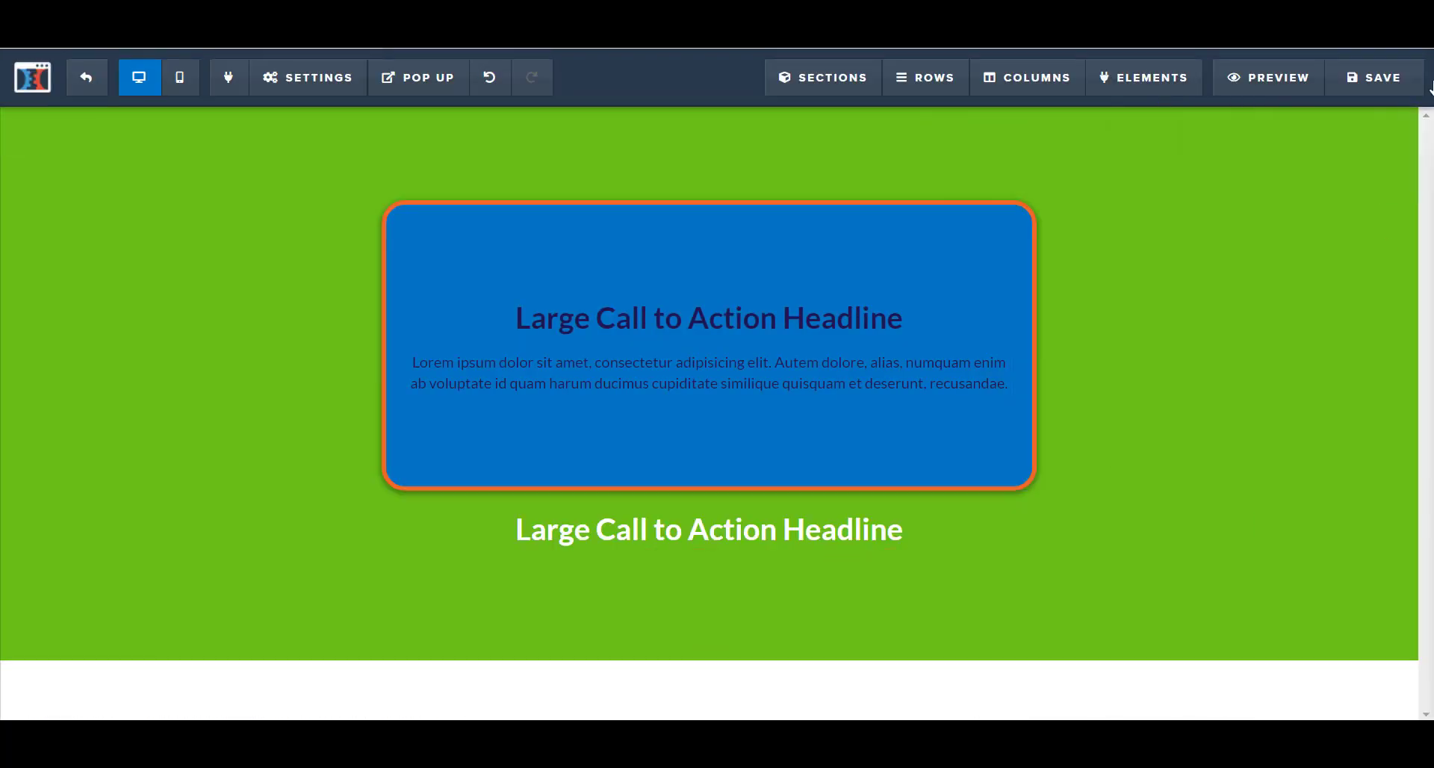
pyautogui.click(1395, 129)
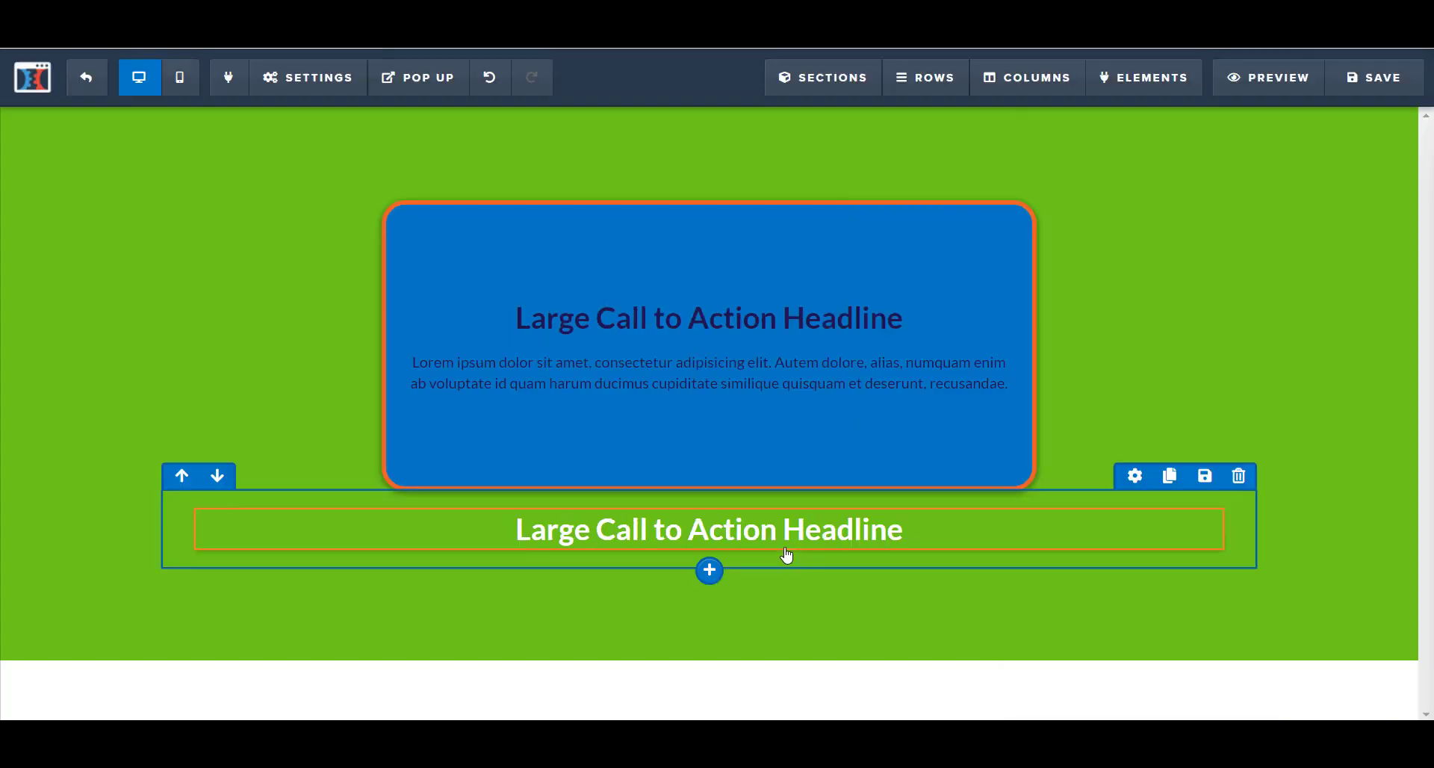
# Add a paragraph and a sub-headline element under the headline in the lower row.
pyautogui.click(797, 556)
pyautogui.click(732, 589)
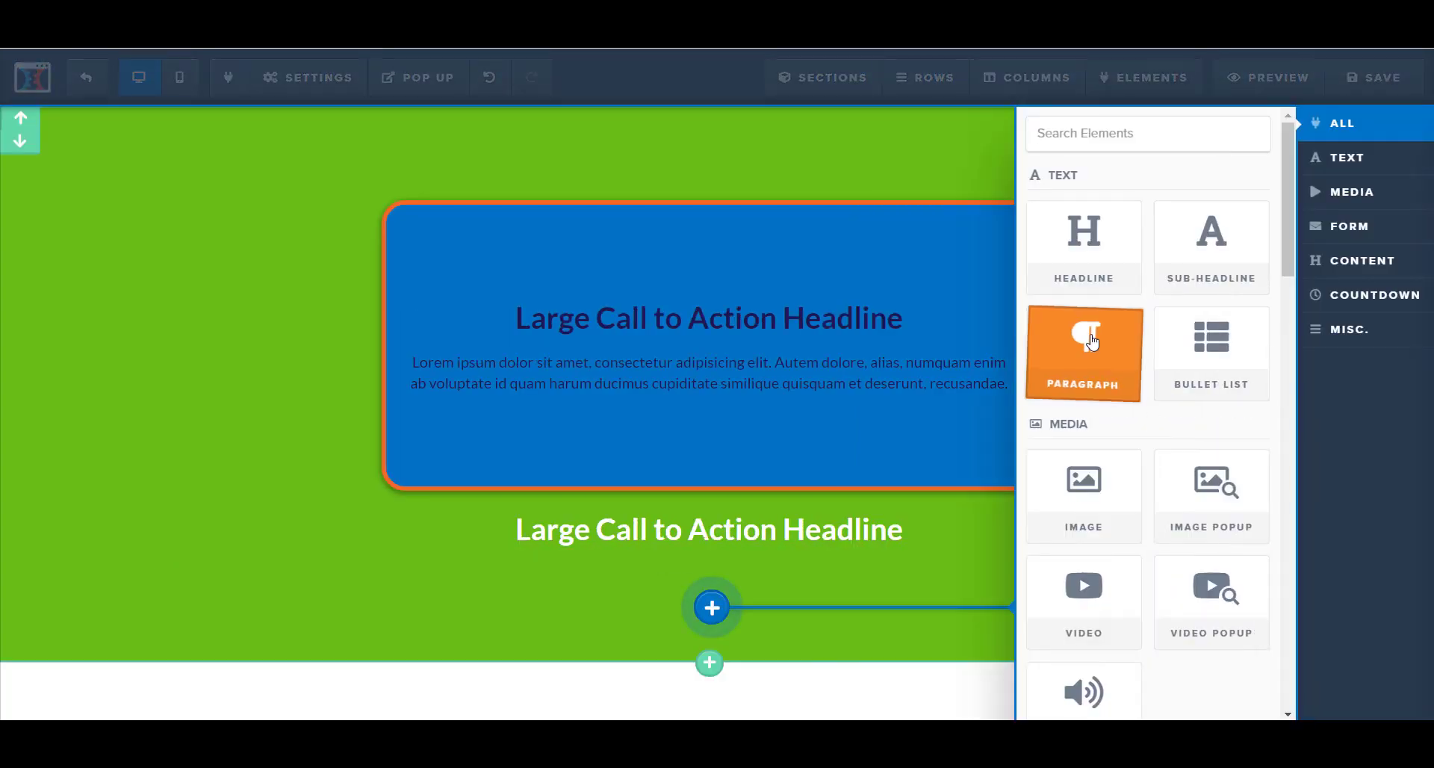
pyautogui.moveTo(736, 598); pyautogui.dragTo(732, 605)
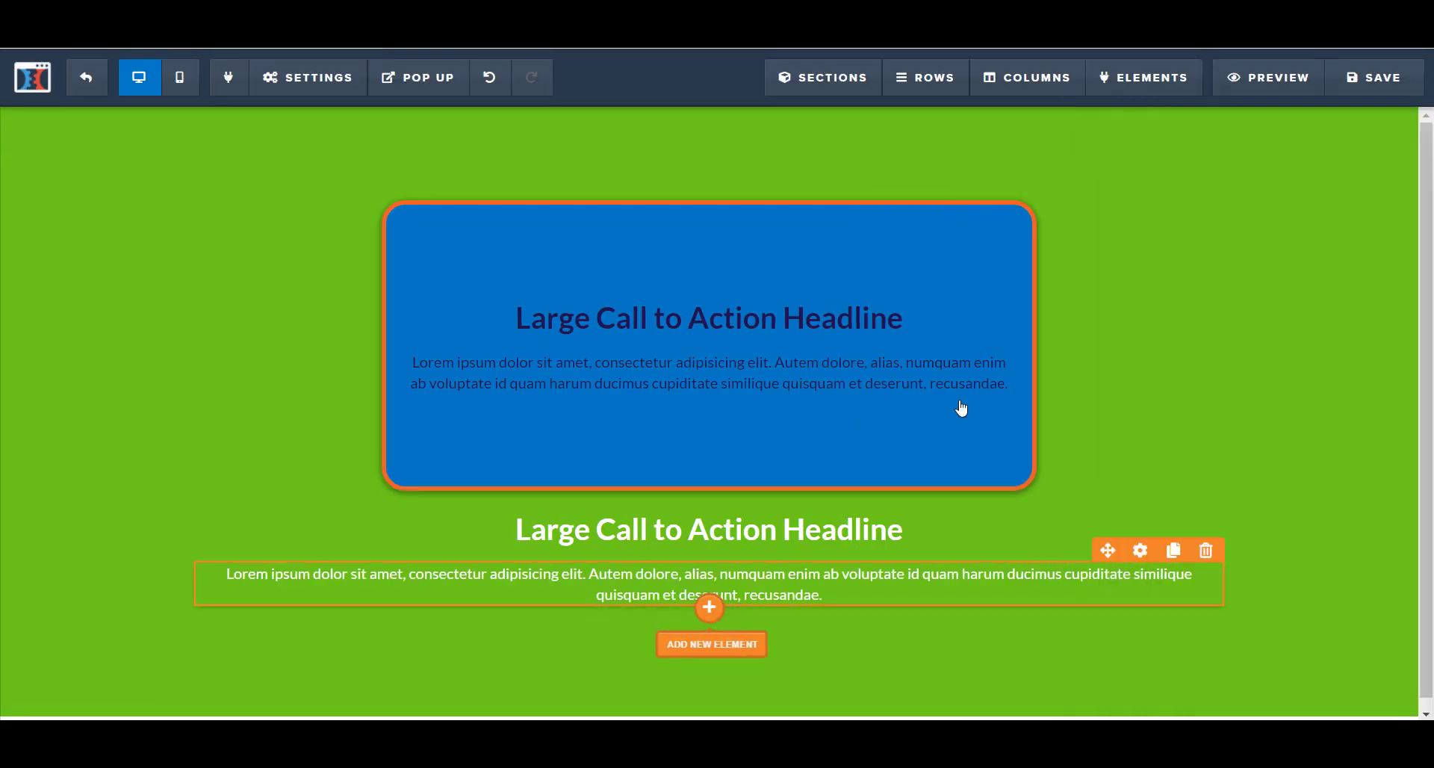
pyautogui.moveTo(1180, 287); pyautogui.dragTo(762, 404)
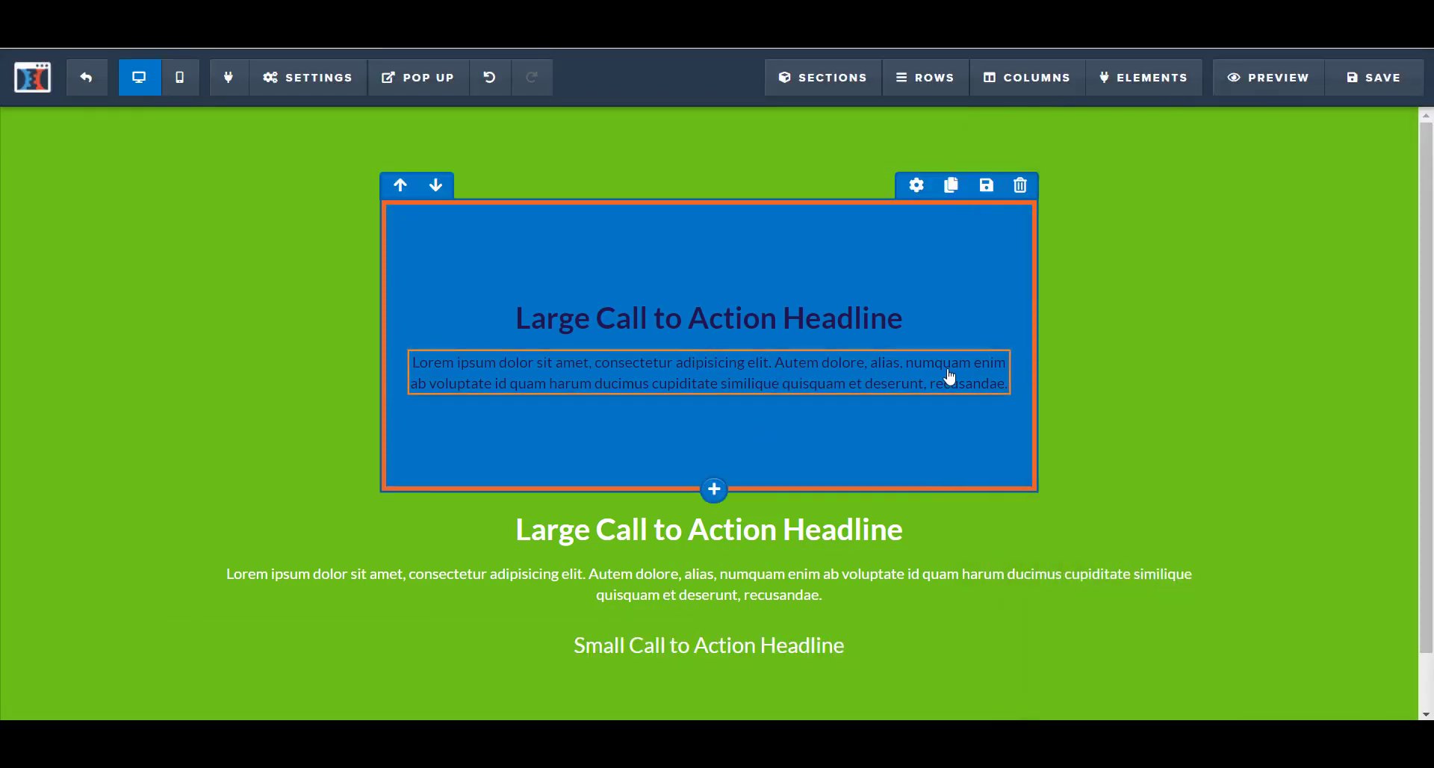
# Add a second paragraph element below the first one in the blue row.
pyautogui.click(710, 428)
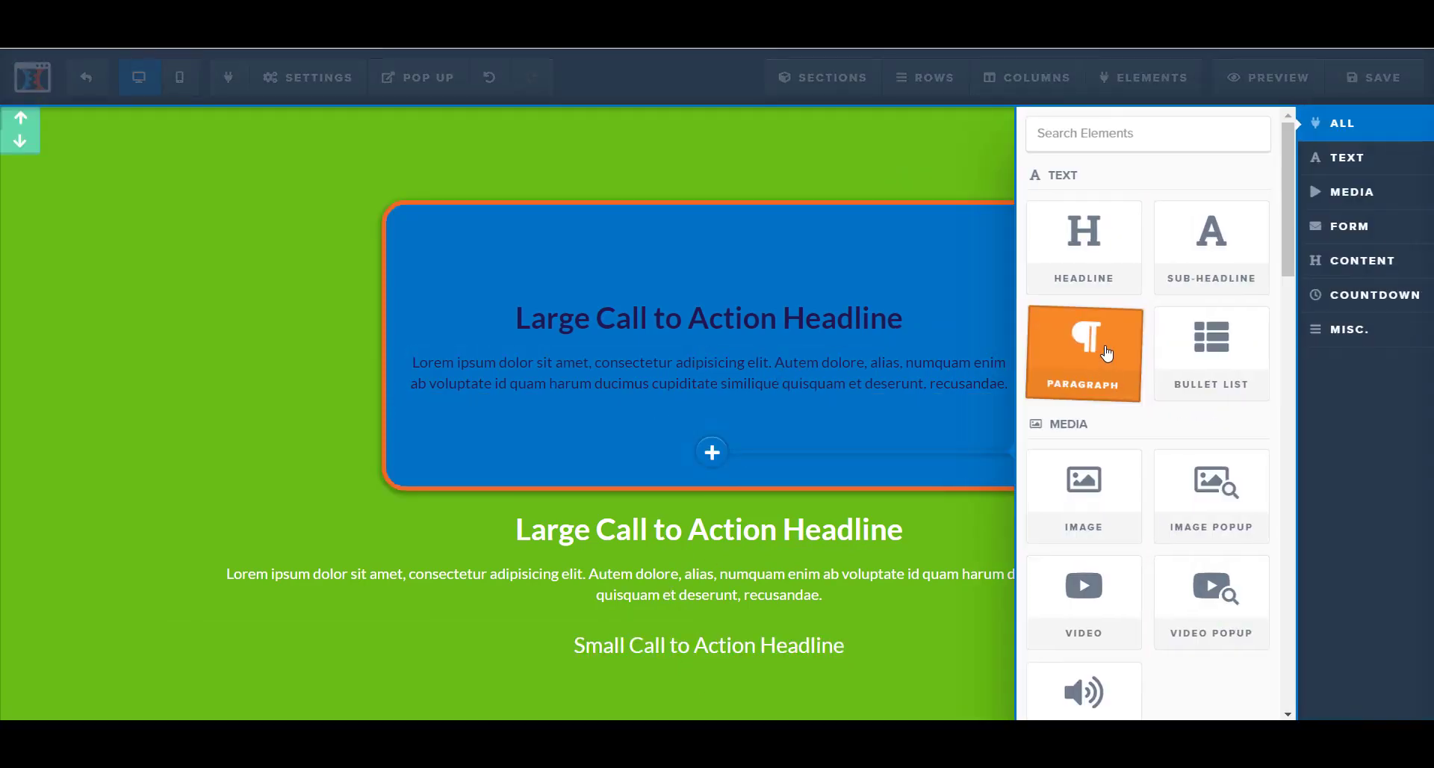
pyautogui.moveTo(1108, 347); pyautogui.dragTo(954, 408)
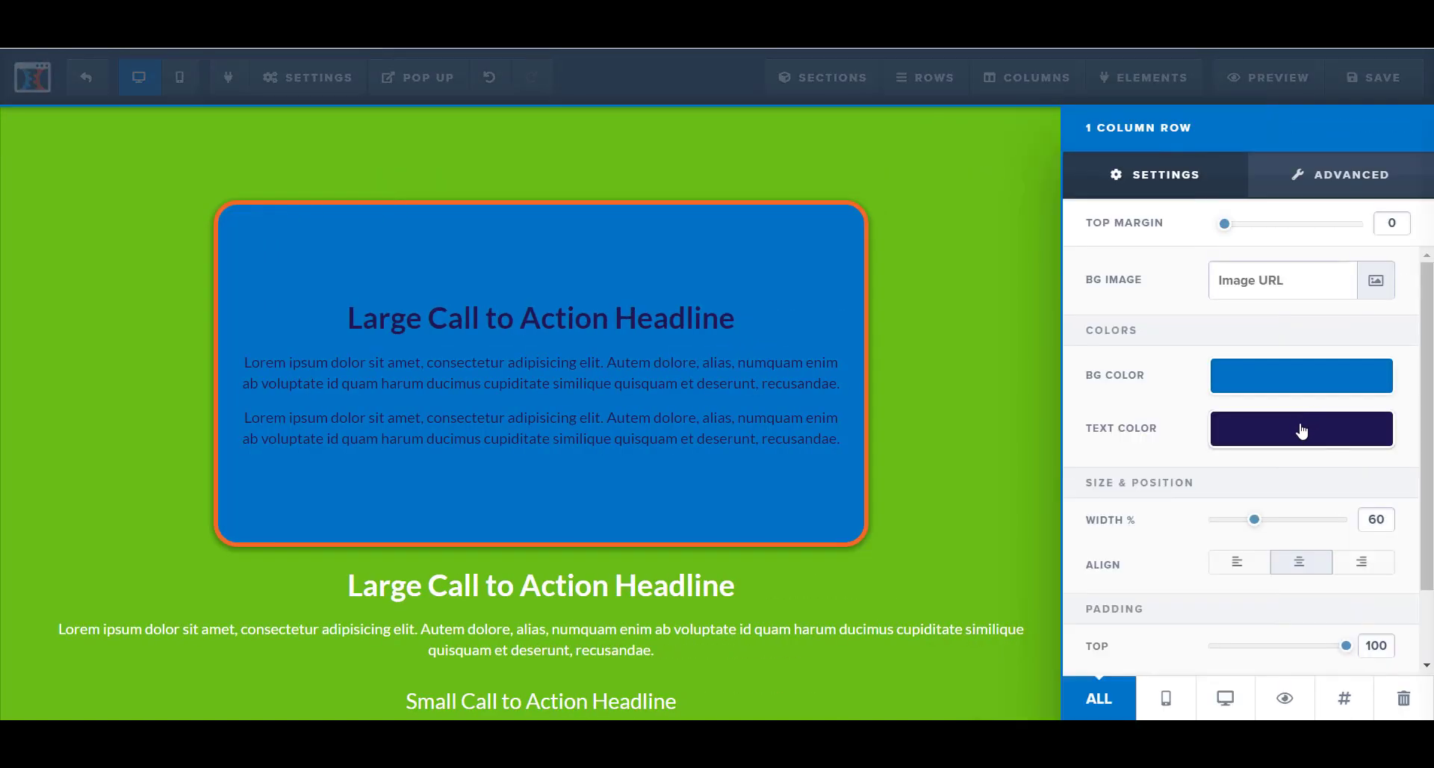
# Set the blue row's text color to white, #ffffff.
pyautogui.click(1299, 427)
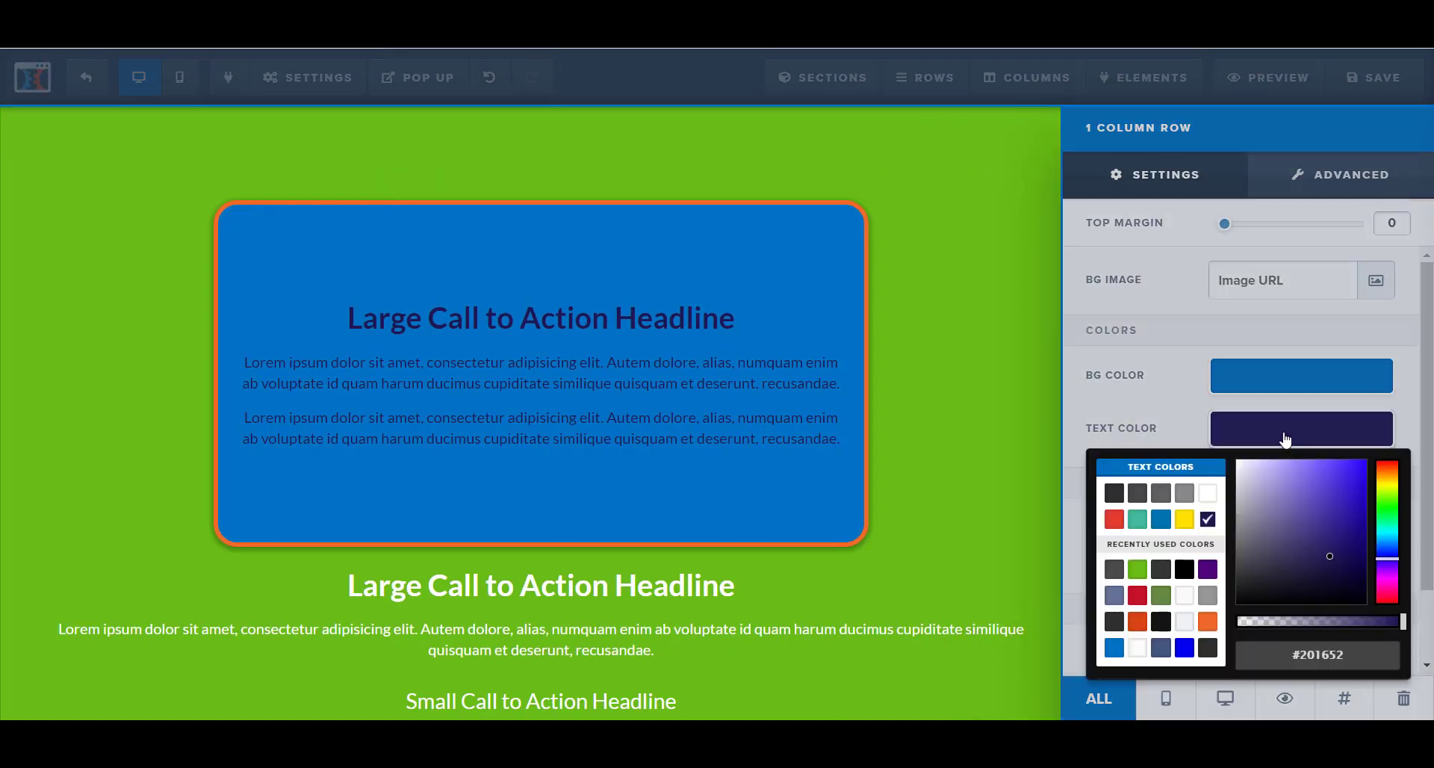
pyautogui.click(1208, 494)
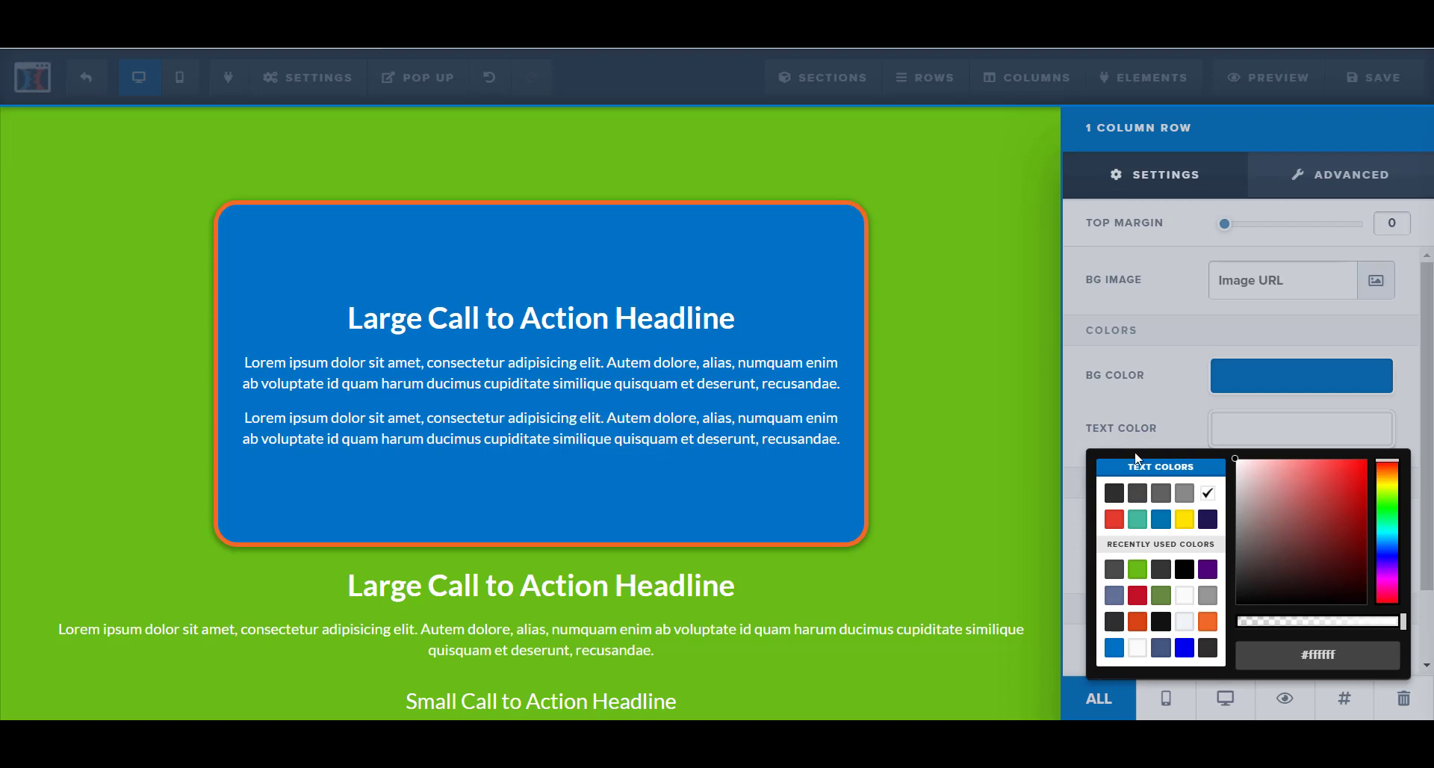
pyautogui.click(1119, 430)
# Try left/right paddings of 85 and 55 on the blue row, then set 60 with a top padding of 100.
pyautogui.scroll(-2, 1128, 440)
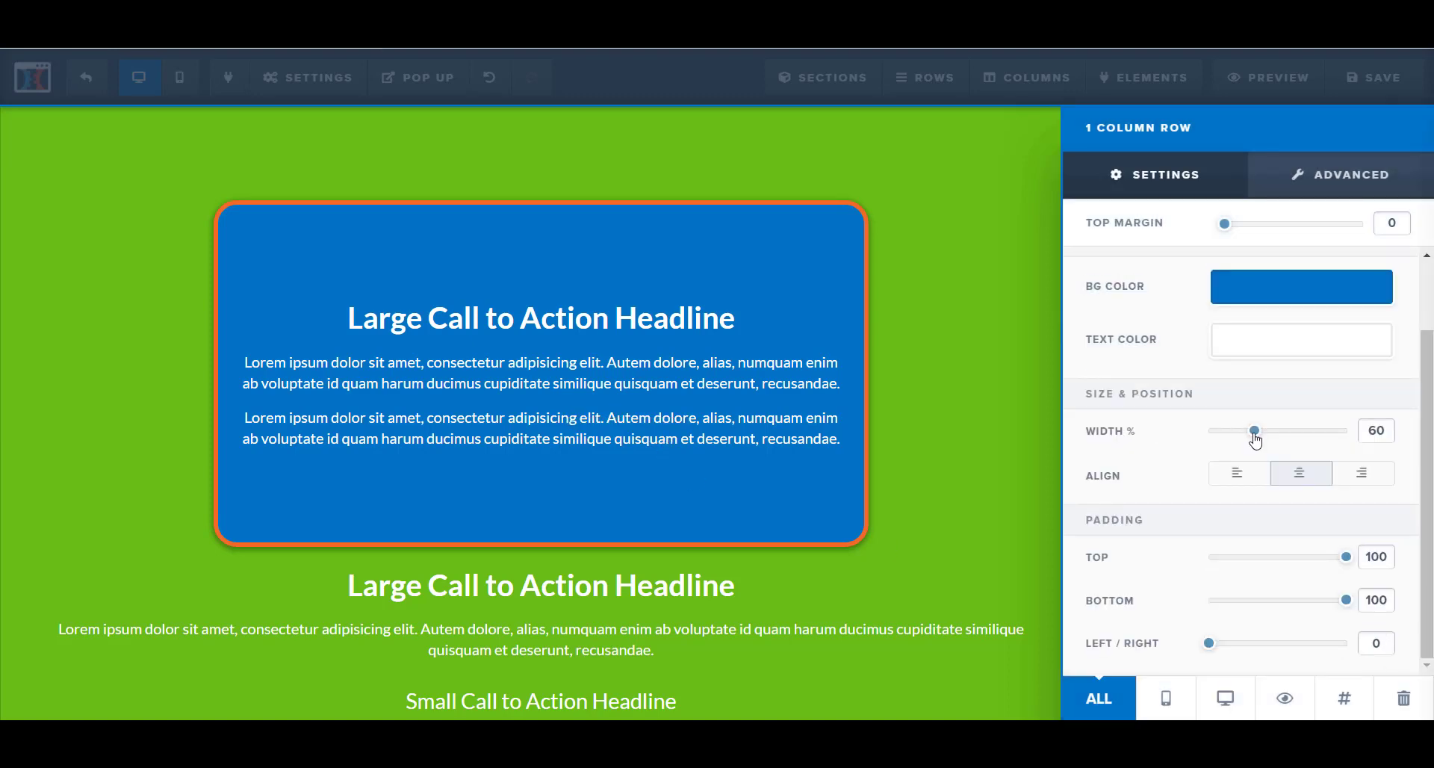
pyautogui.moveTo(1255, 439)
pyautogui.mouseDown()
pyautogui.moveTo(1194, 436)
pyautogui.moveTo(1260, 445)
pyautogui.mouseUp()
pyautogui.moveTo(1218, 652); pyautogui.dragTo(1325, 644)
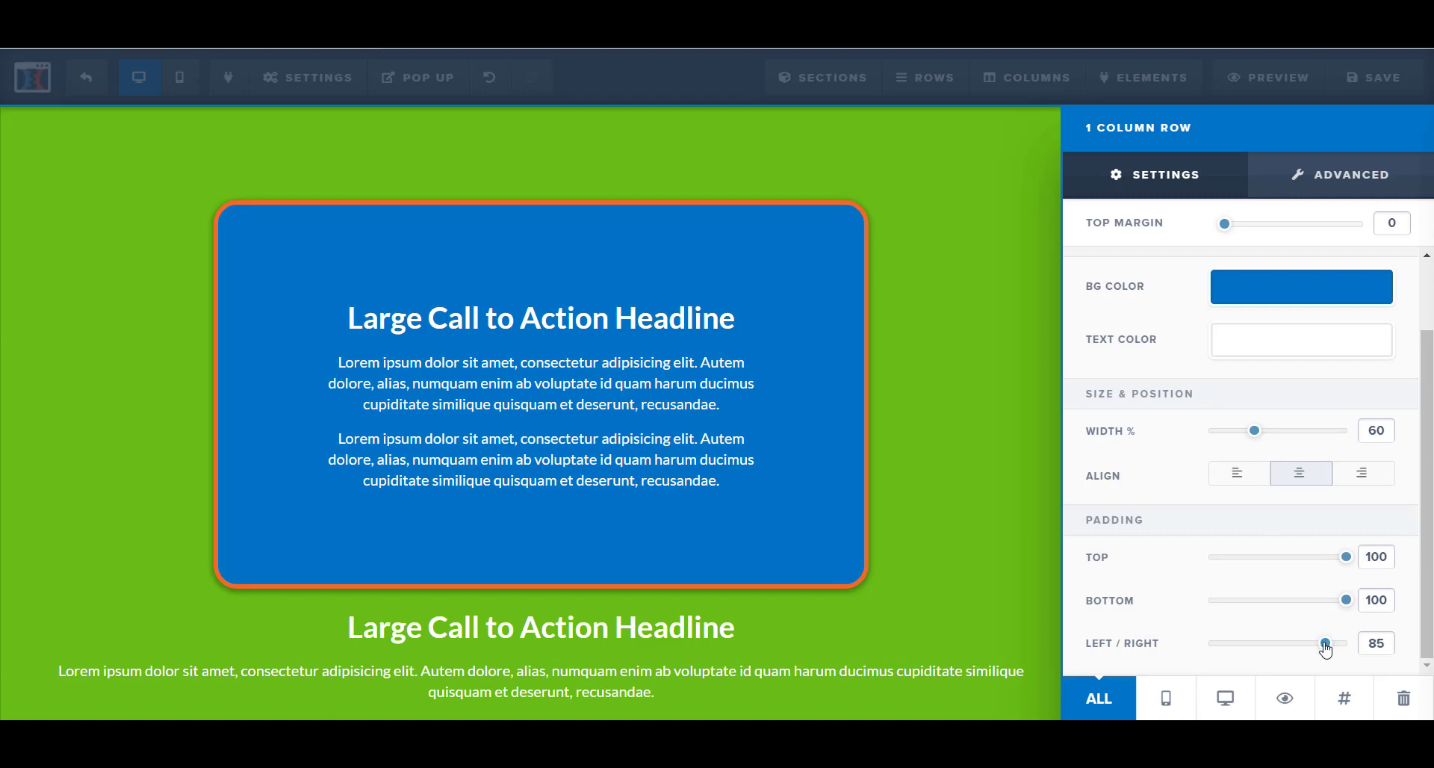
pyautogui.moveTo(1327, 650); pyautogui.dragTo(1278, 644)
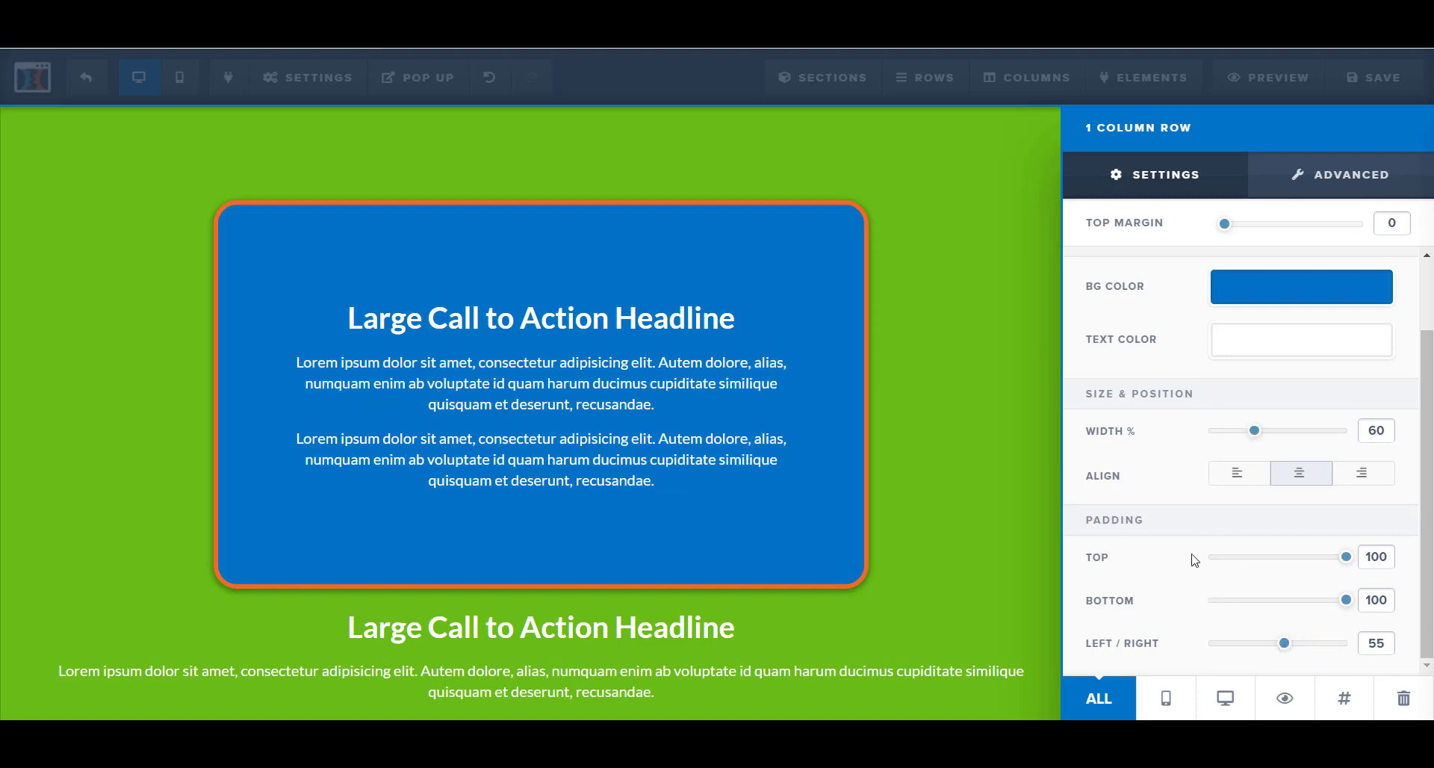
pyautogui.moveTo(1281, 643); pyautogui.dragTo(1291, 642)
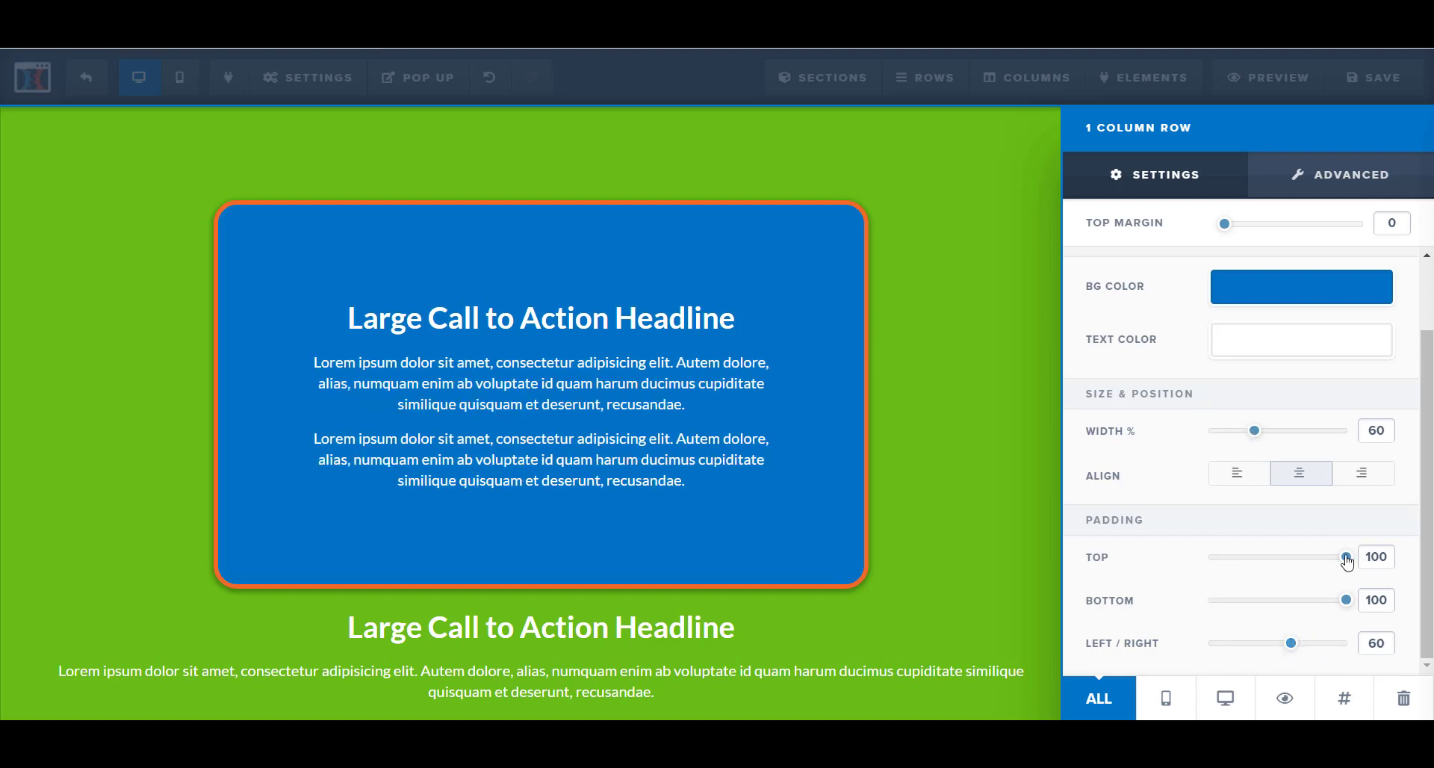
pyautogui.moveTo(1348, 560)
pyautogui.mouseDown()
pyautogui.moveTo(1179, 566)
pyautogui.moveTo(1376, 560)
pyautogui.mouseUp()
pyautogui.moveTo(1351, 566)
pyautogui.mouseDown()
pyautogui.moveTo(1258, 559)
pyautogui.moveTo(1349, 560)
pyautogui.mouseUp()
# Check the green section's color and padding settings and return to the page.
pyautogui.click(1401, 120)
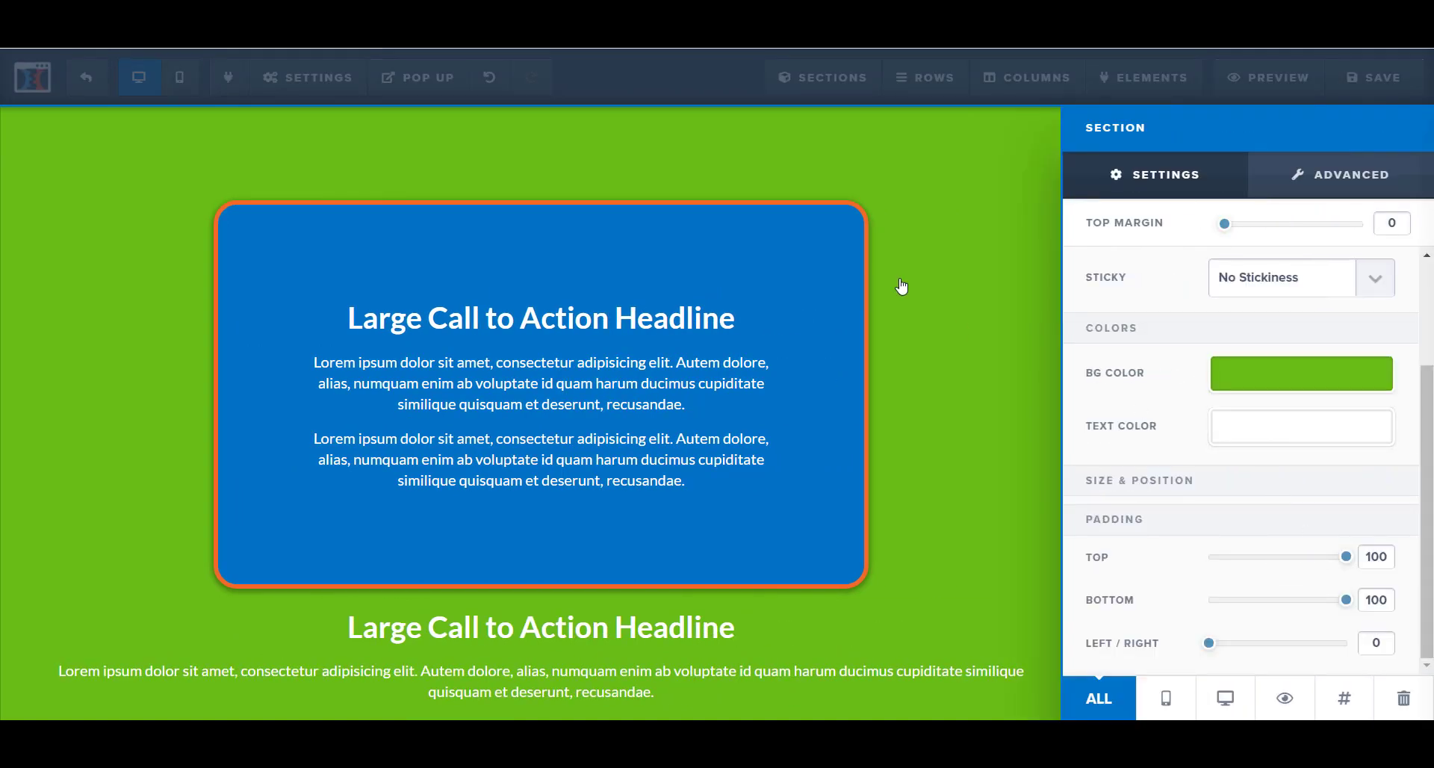
pyautogui.click(925, 282)
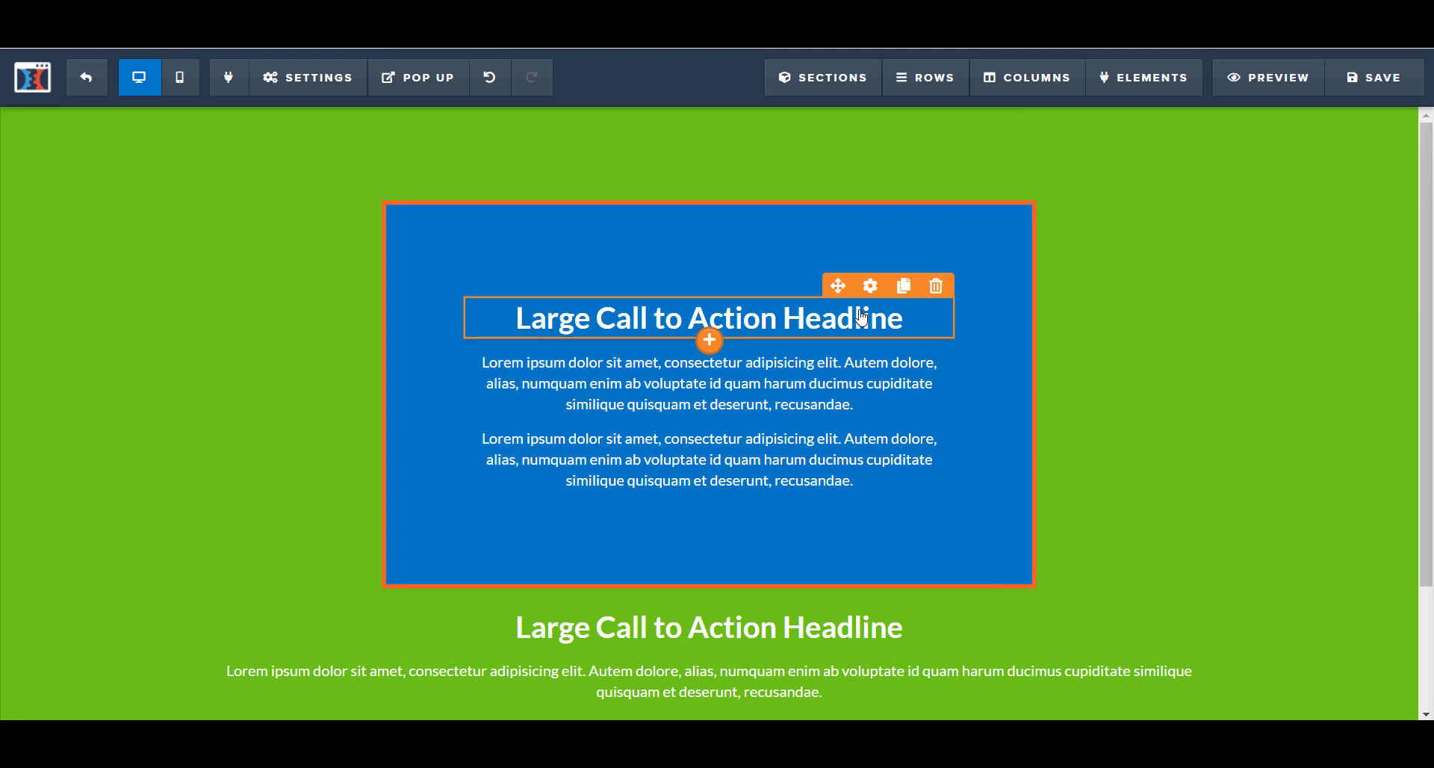
# Delete the row below the blue row, including its headline, paragraph and sub-headline.
pyautogui.scroll(-2, 1258, 643)
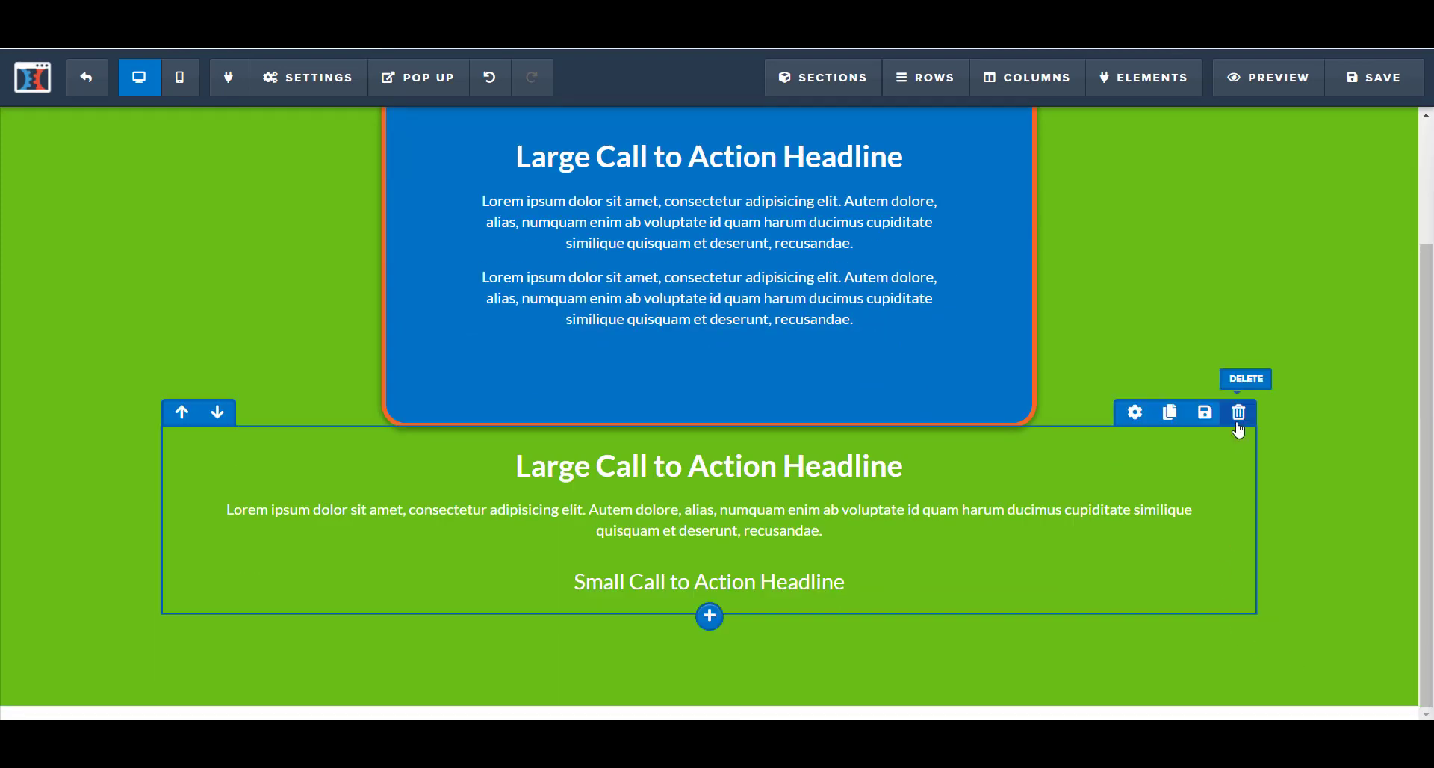
pyautogui.click(1239, 412)
pyautogui.click(808, 107)
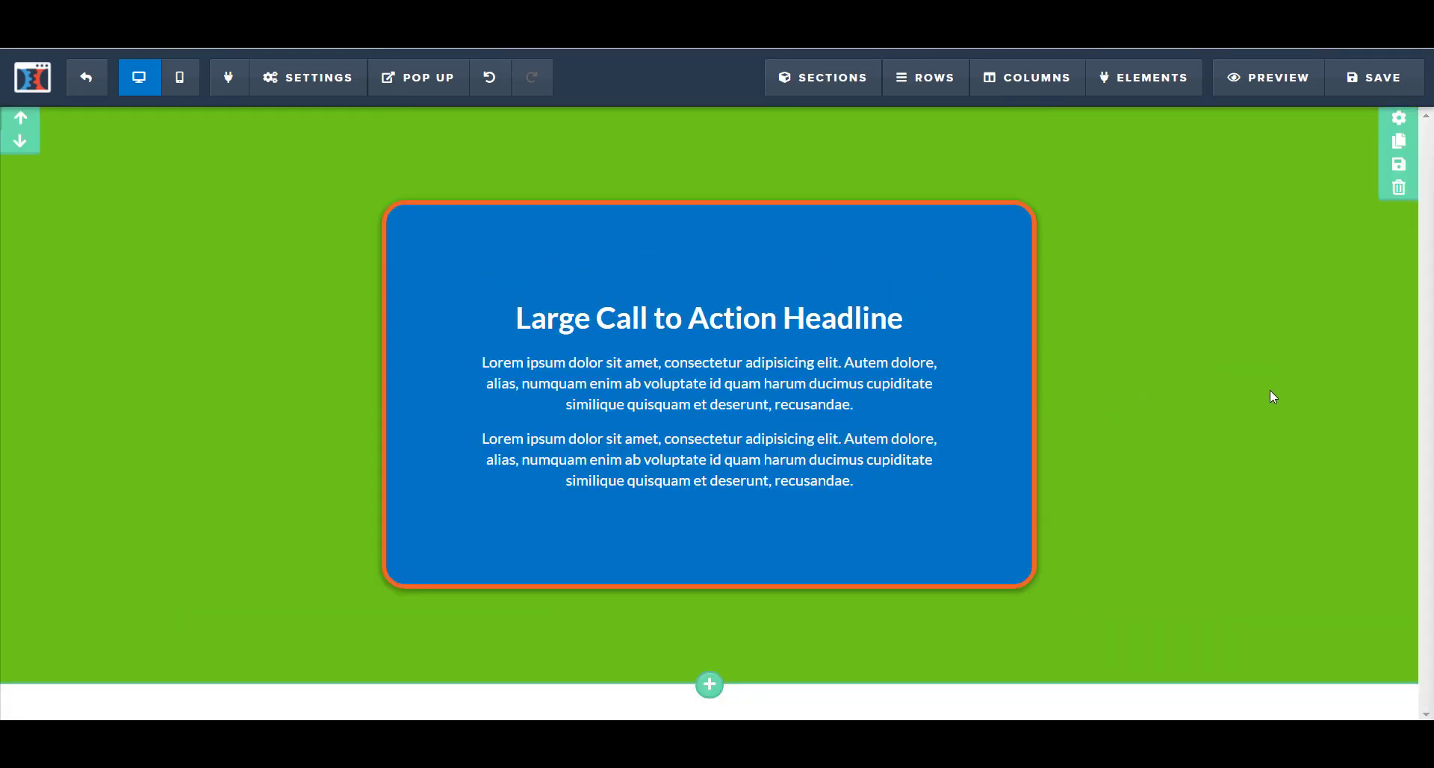